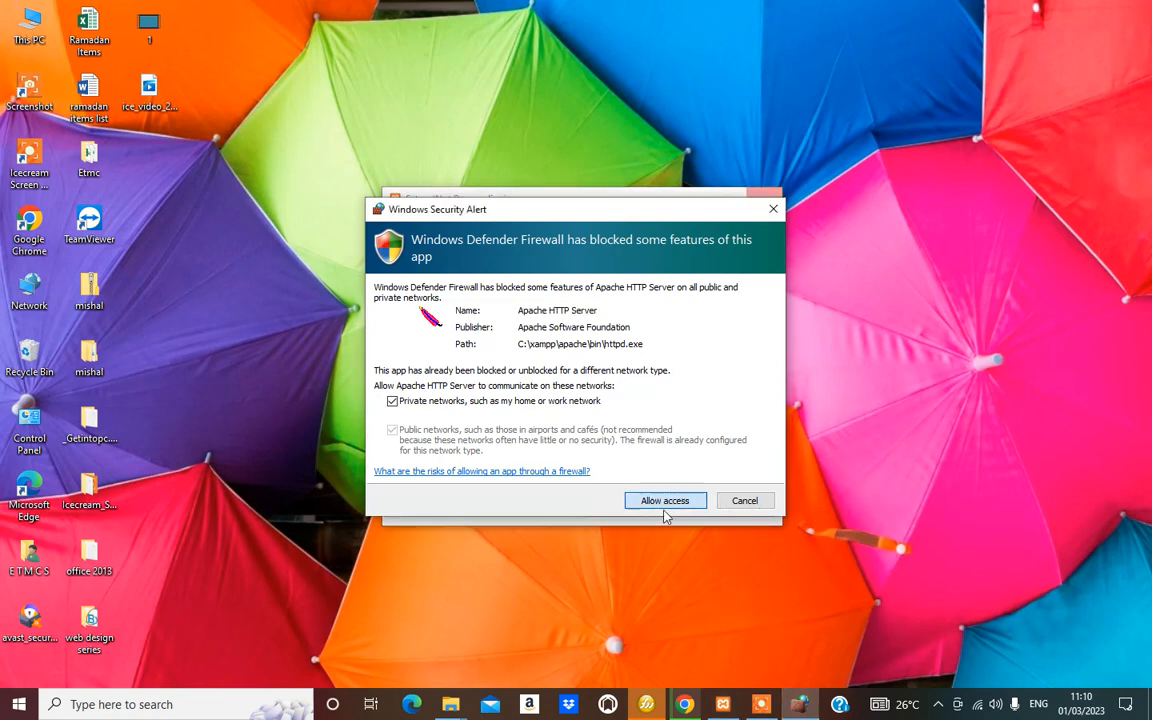
Grant Apache HTTP Server firewall access and complete the XAMPP Setup Wizard
click(744, 500)
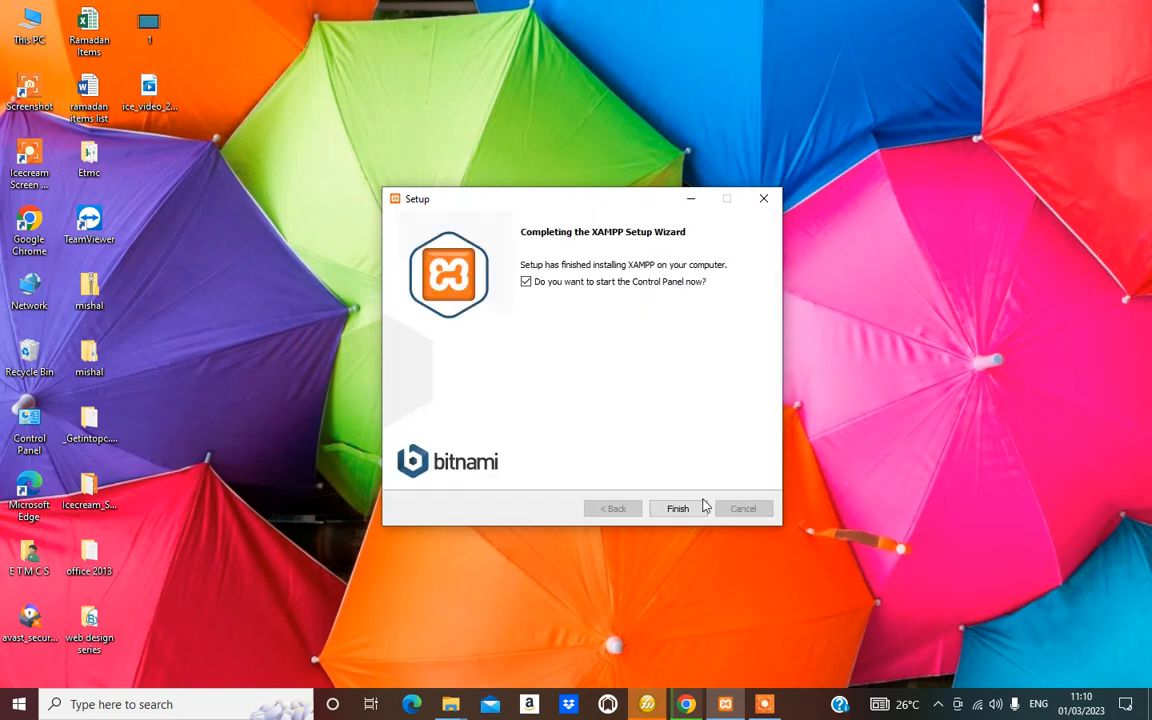
click(676, 510)
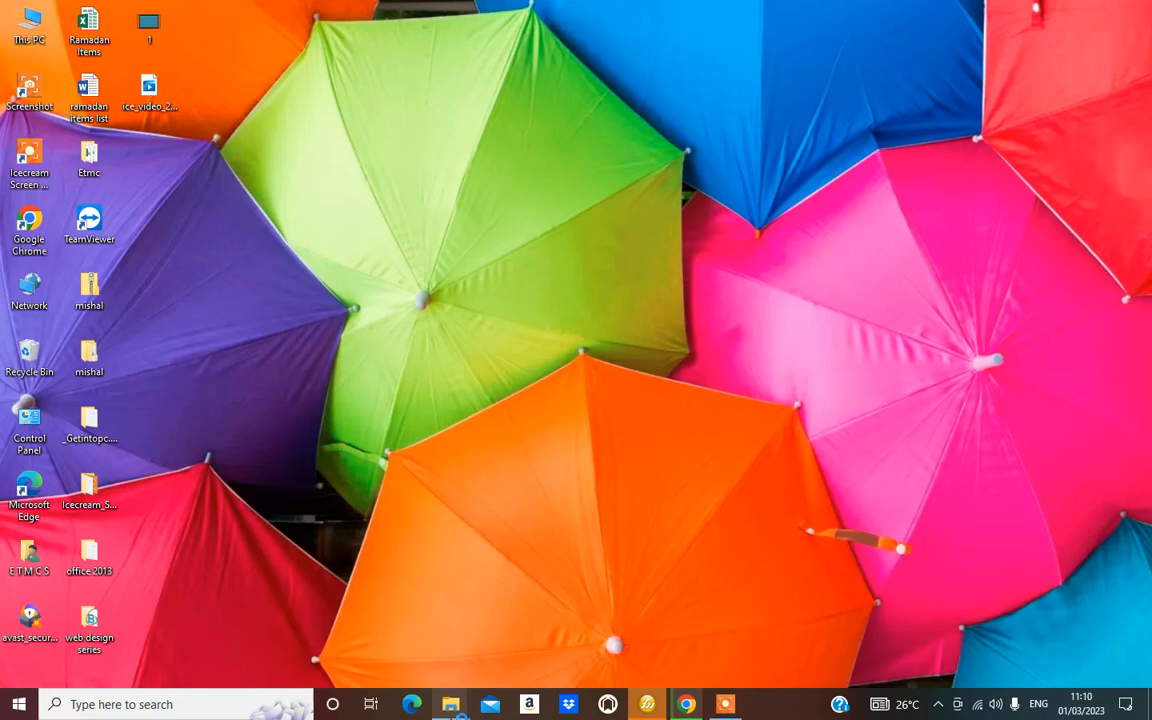
Go to the Downloads folder and select wordpress-6.1.1.zip
mouse_move(462, 706)
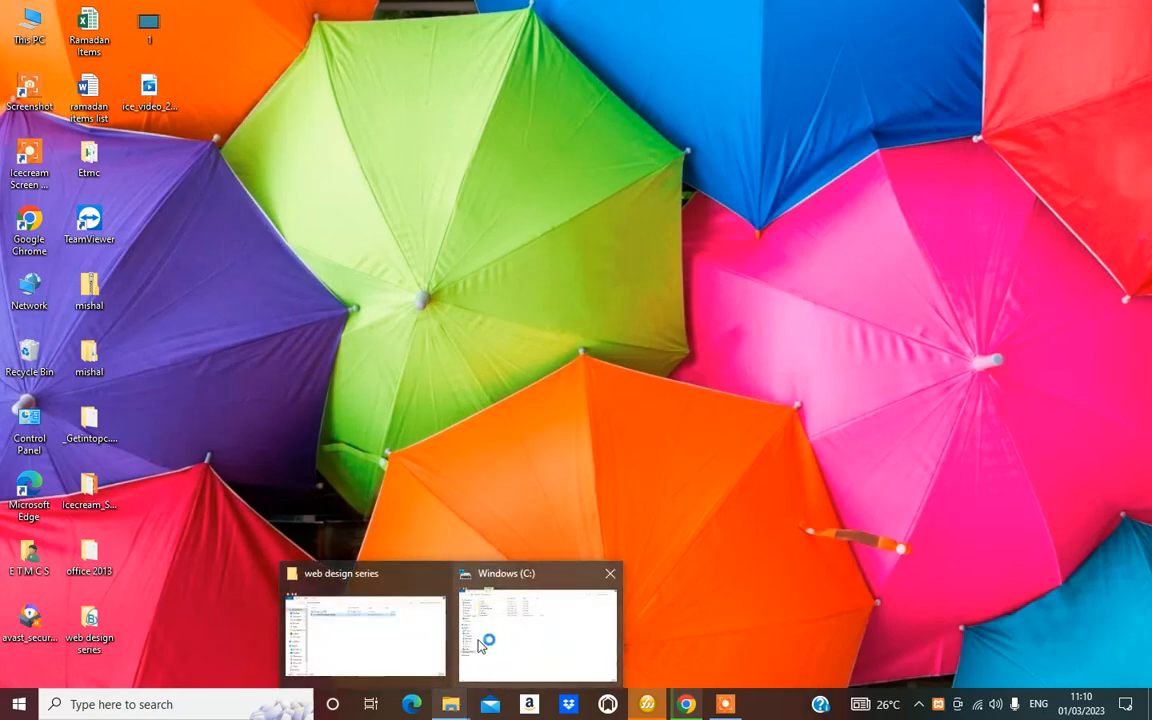
click(518, 620)
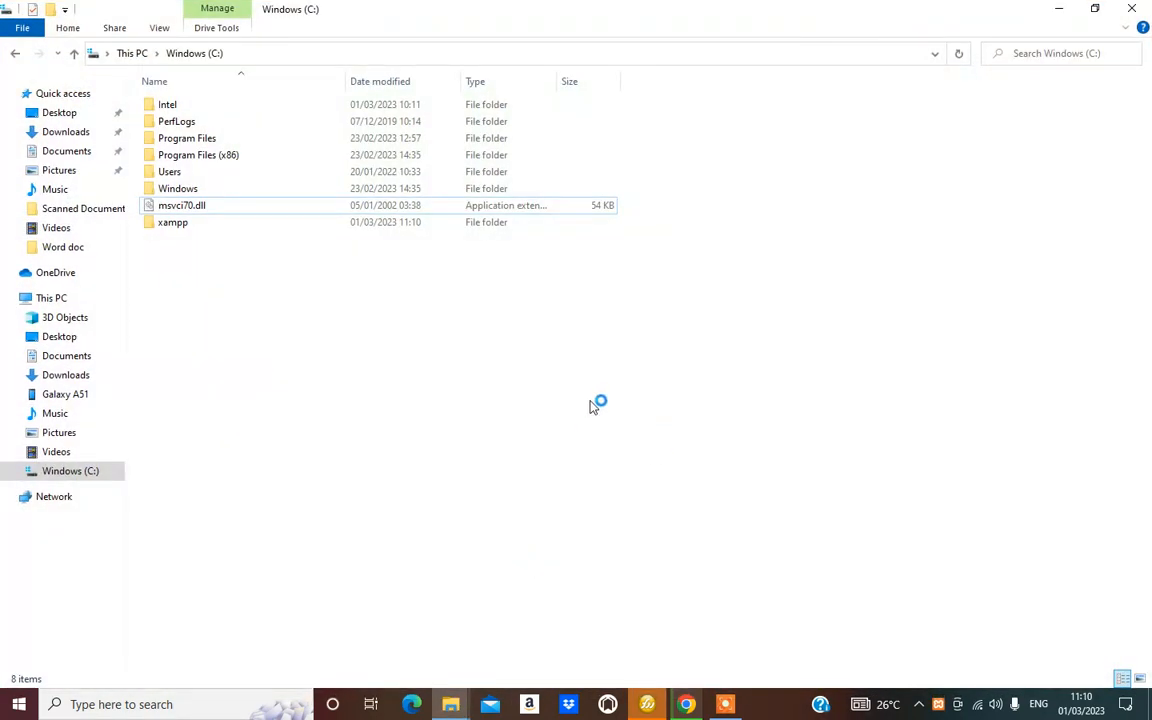
click(82, 131)
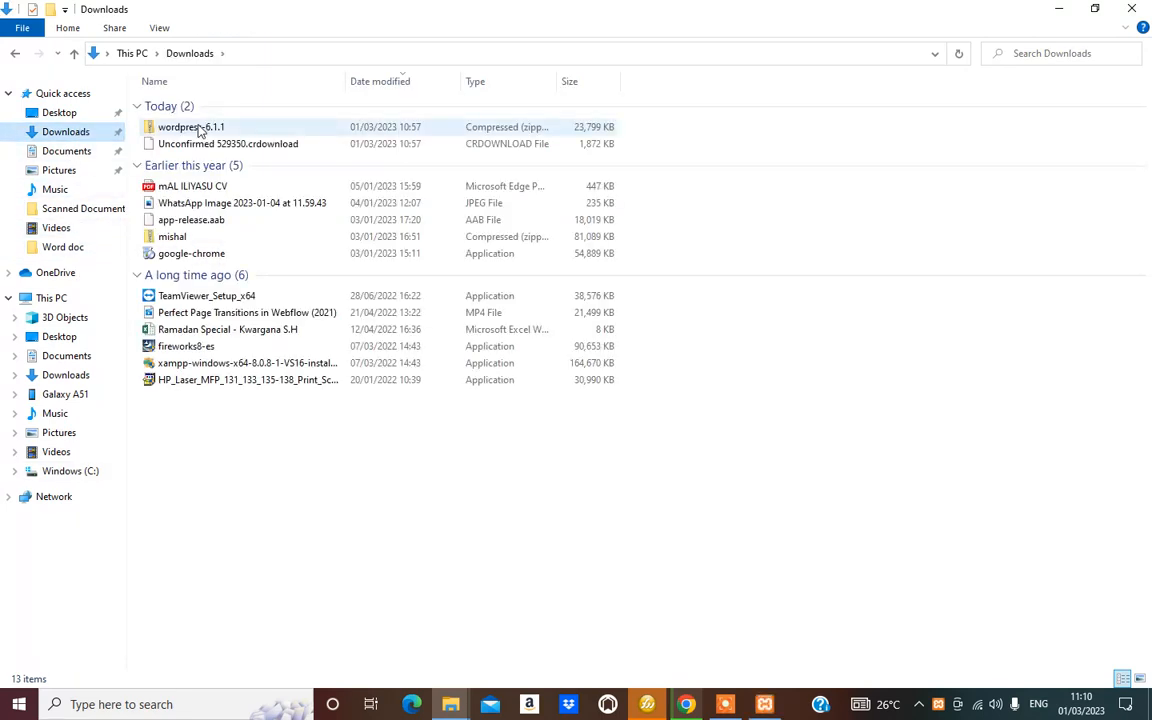
click(193, 133)
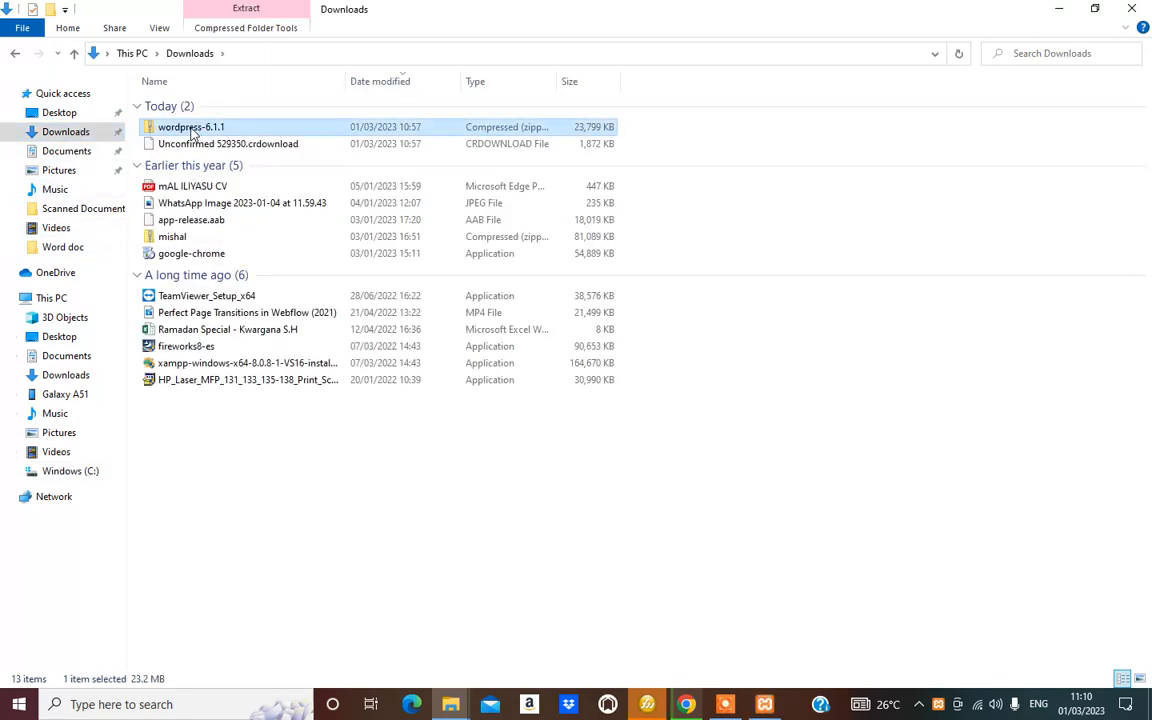
click(192, 130)
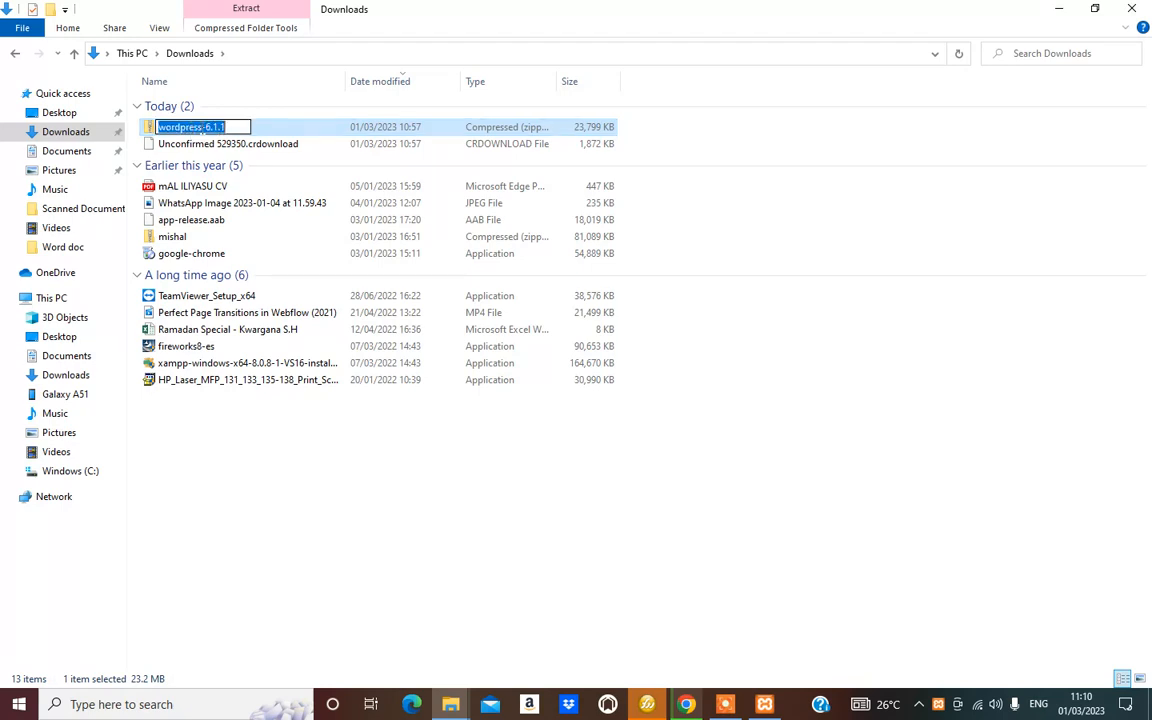
click(271, 131)
click(201, 128)
Extract all files from wordpress-6.1.1.zip into the suggested wordpress-6.1.1 folder
right_click(204, 128)
click(270, 125)
right_click(240, 127)
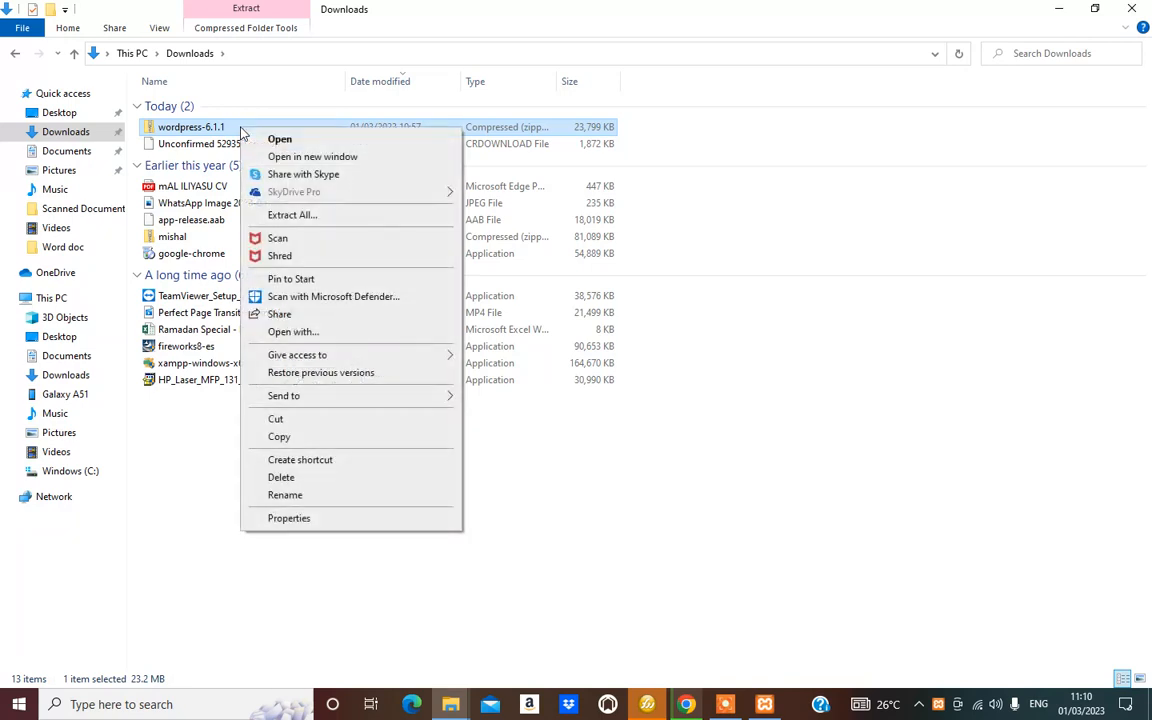
click(293, 217)
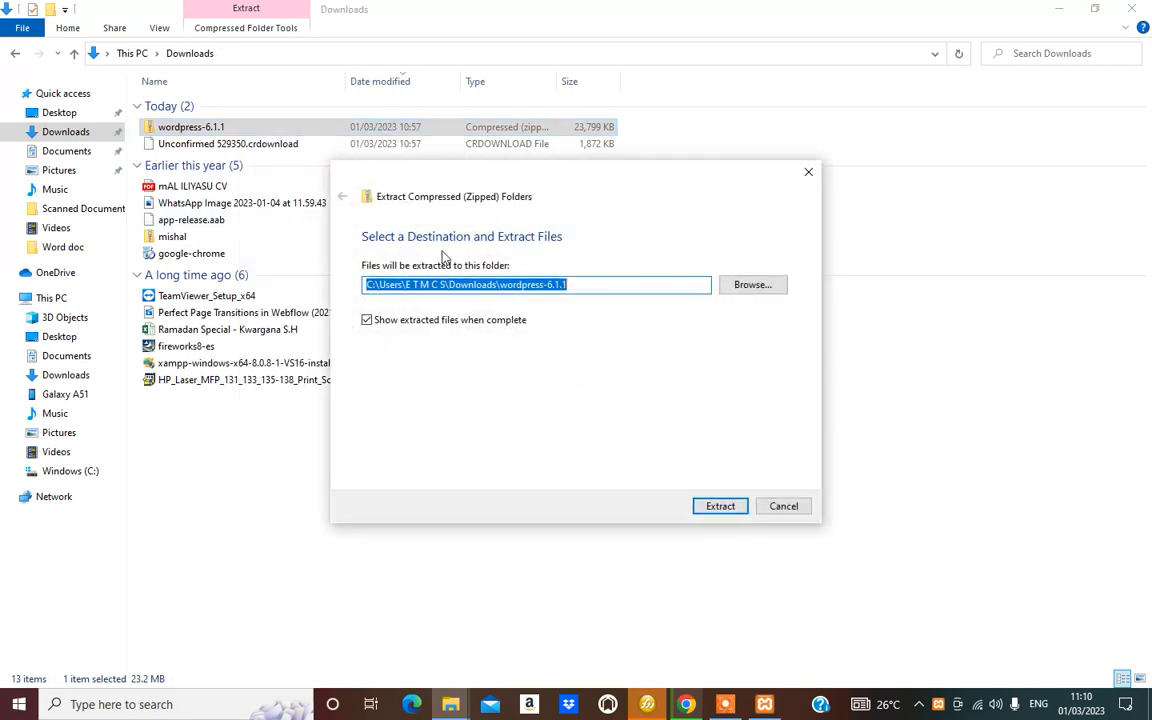
click(721, 507)
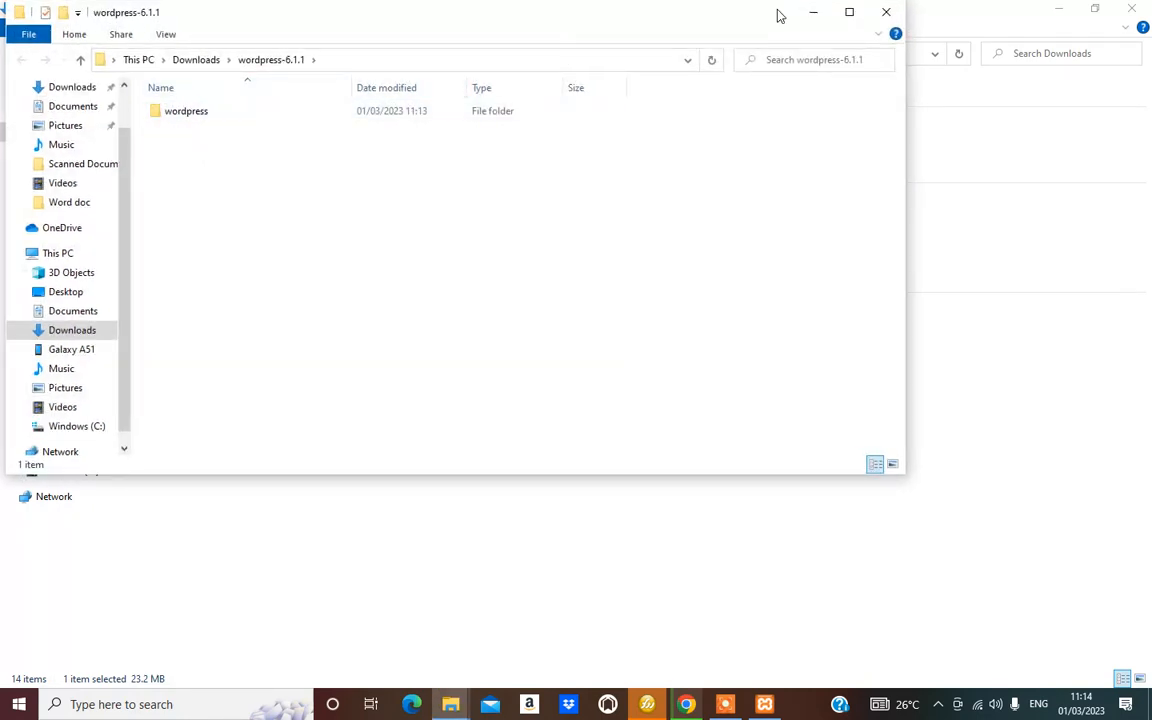
Maximize the window and rename the wordpress folder to 'tutorial'
click(849, 14)
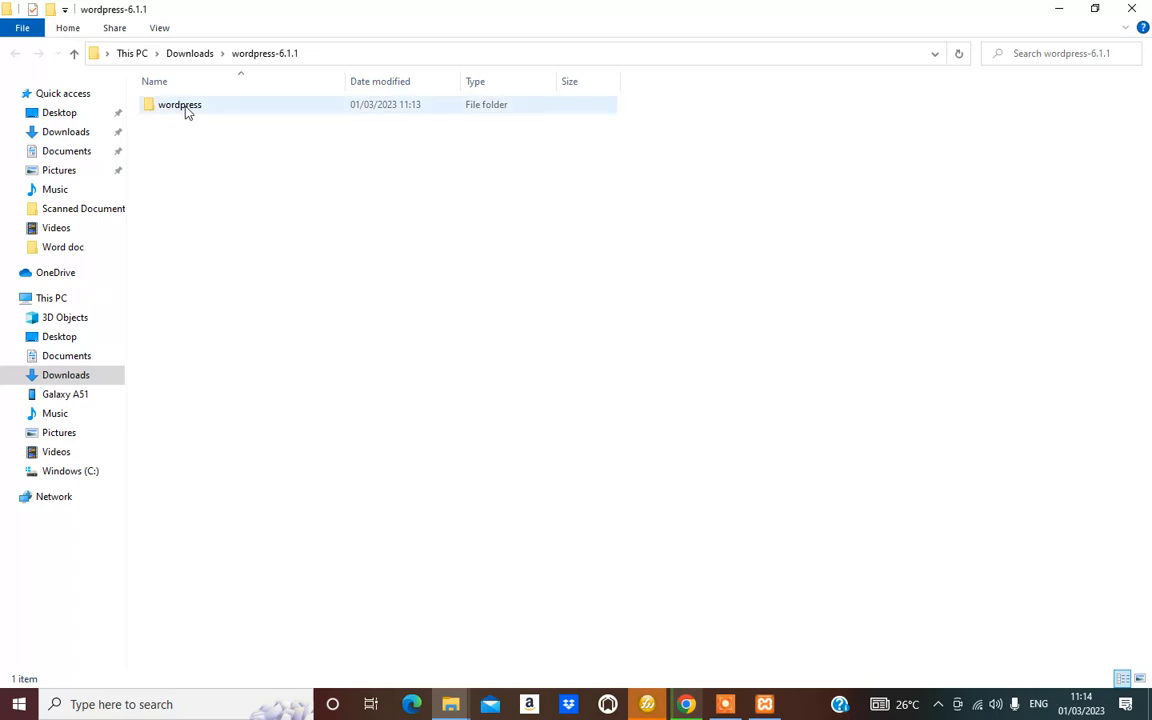
click(184, 110)
right_click(184, 110)
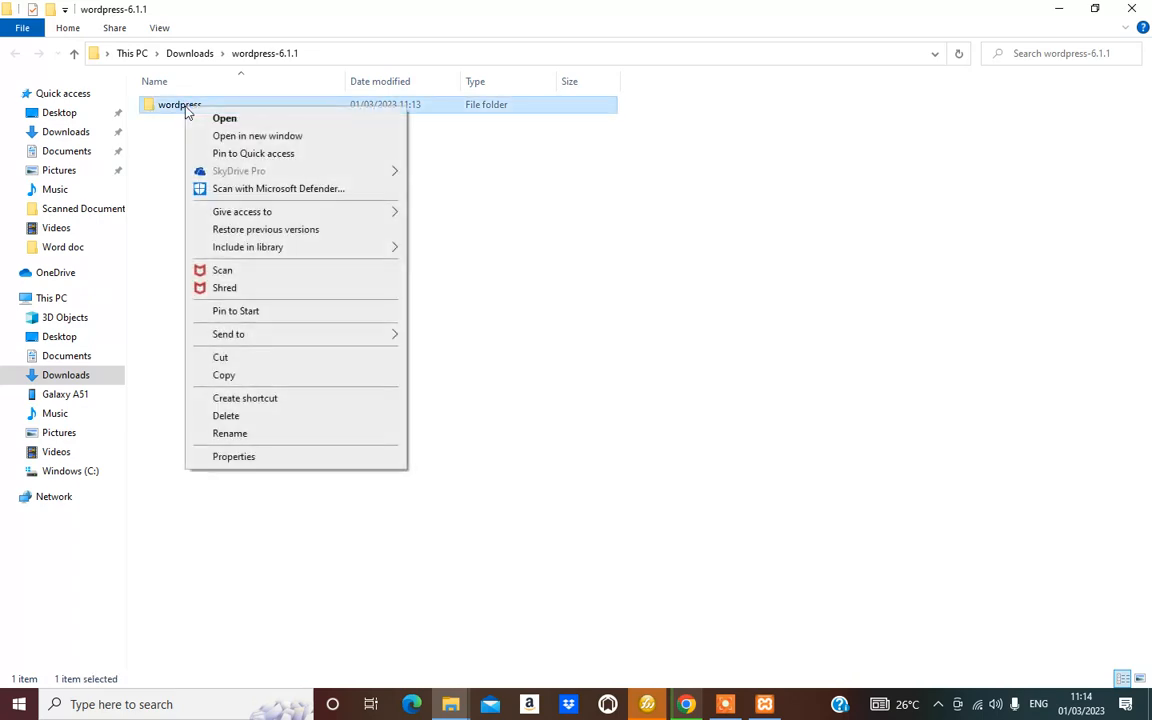
click(240, 434)
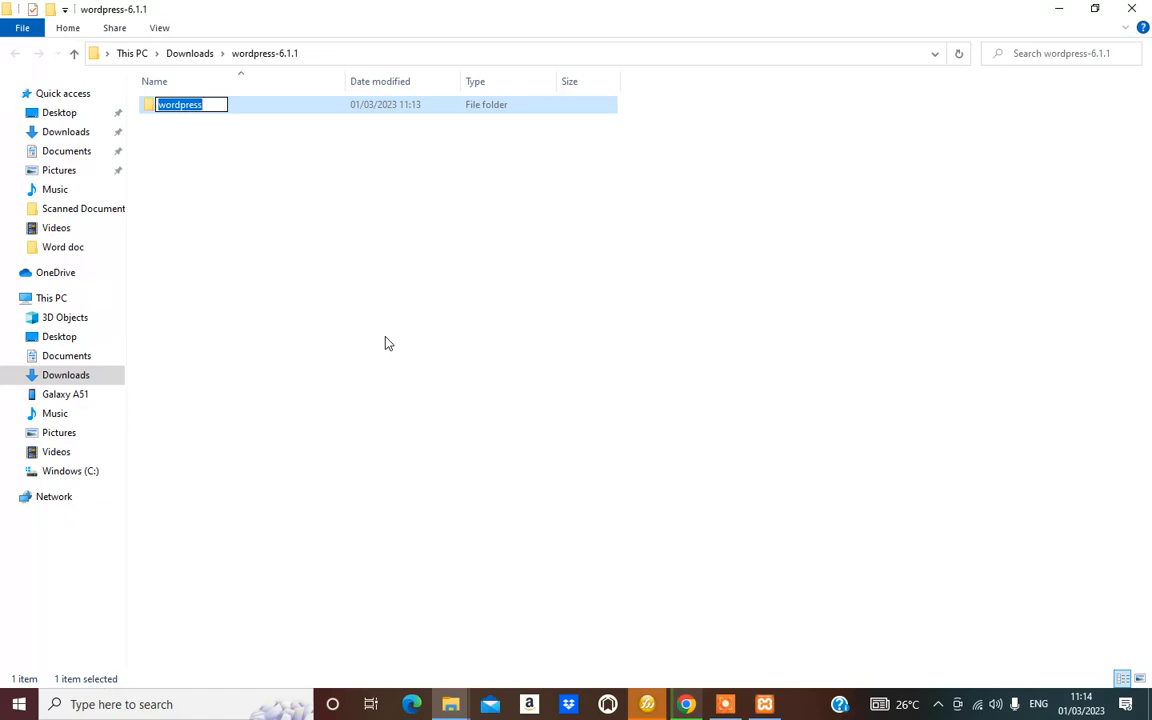
text(t)
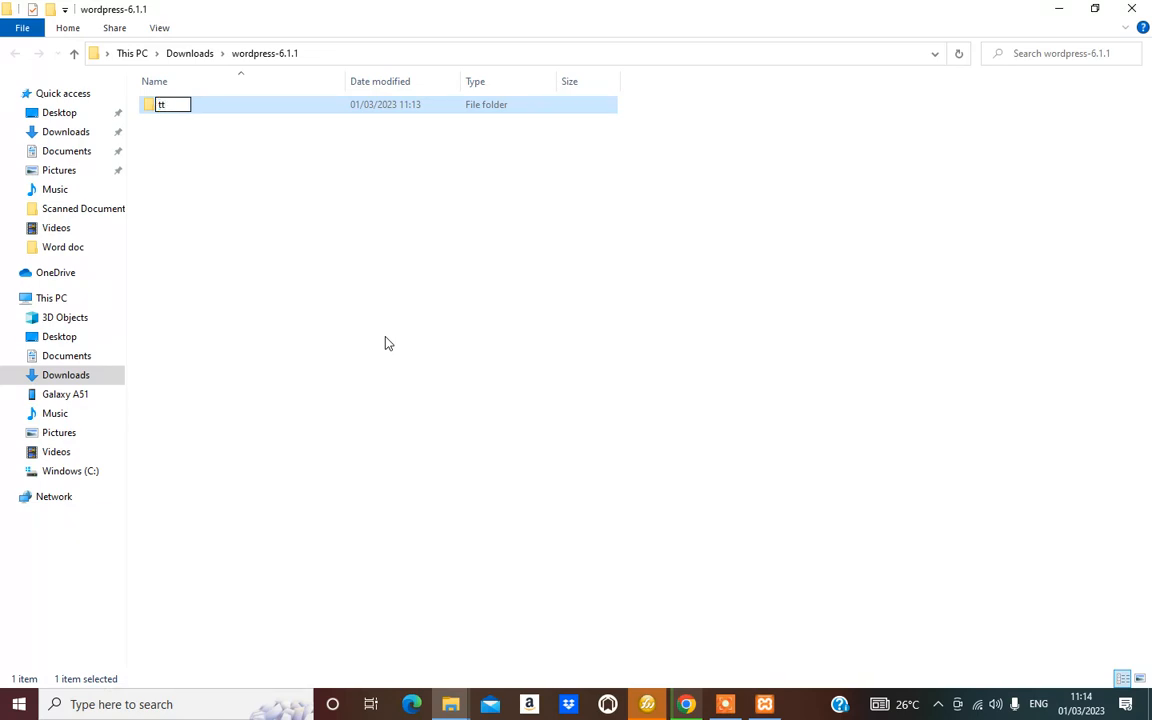
text(utorial)
key(Return)
Copy the tutorial folder and go to This PC
right_click(172, 107)
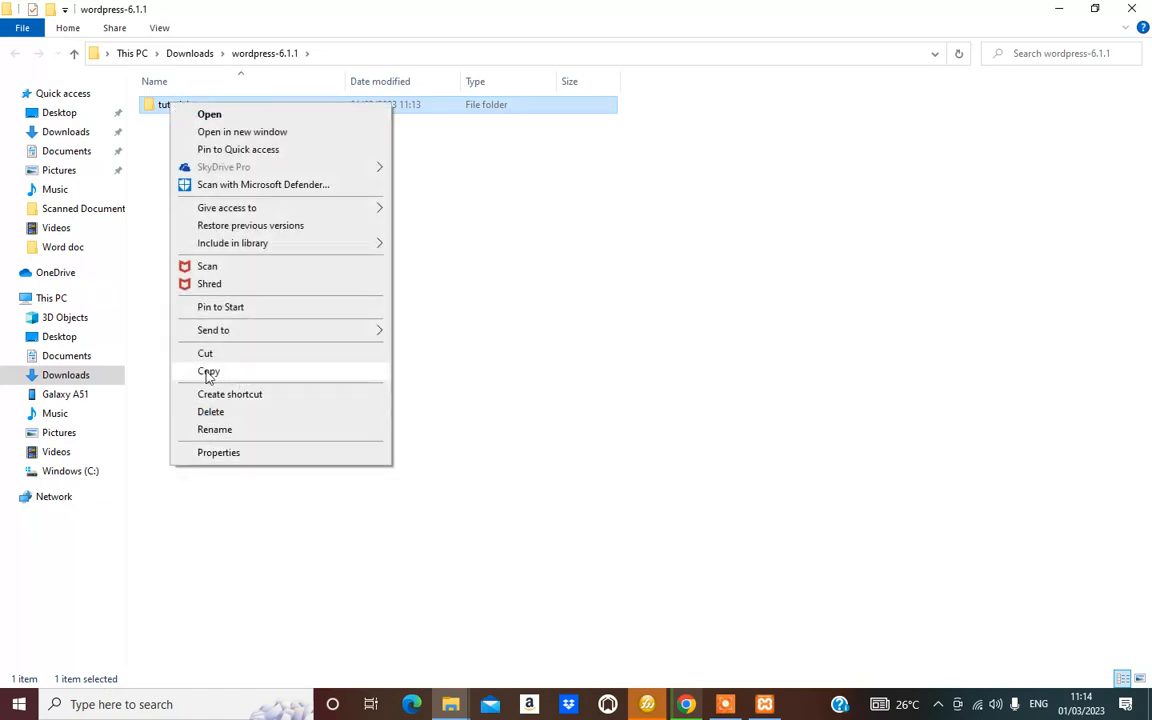
click(208, 372)
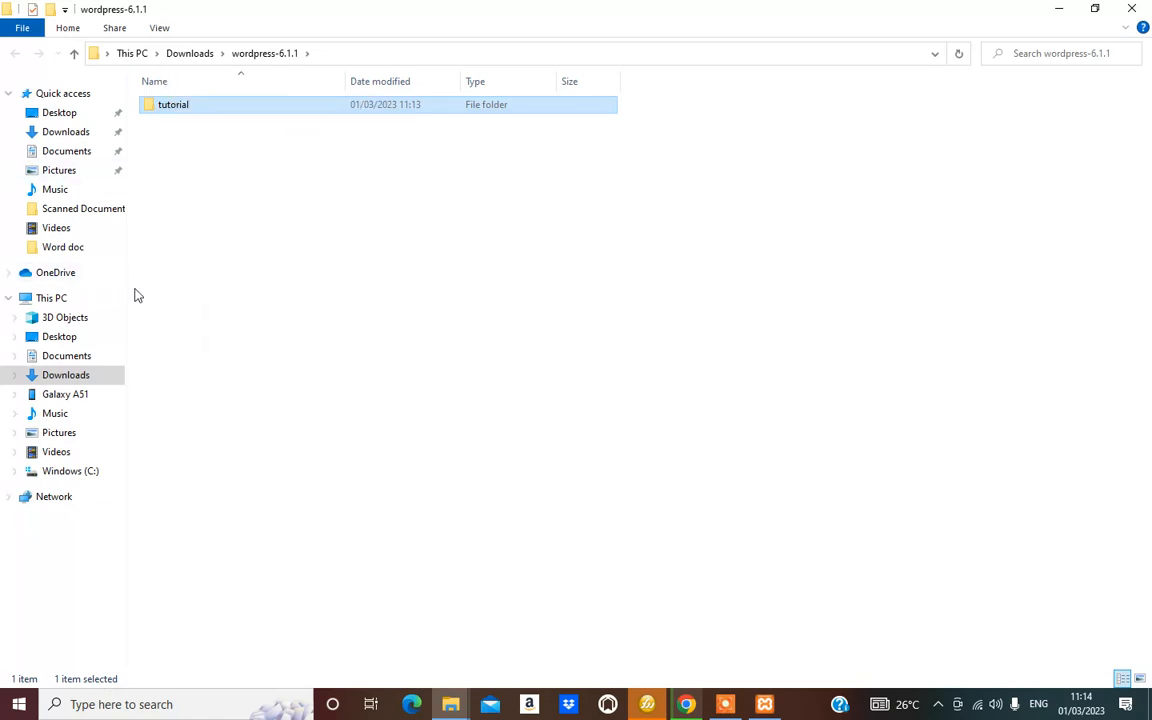
click(52, 298)
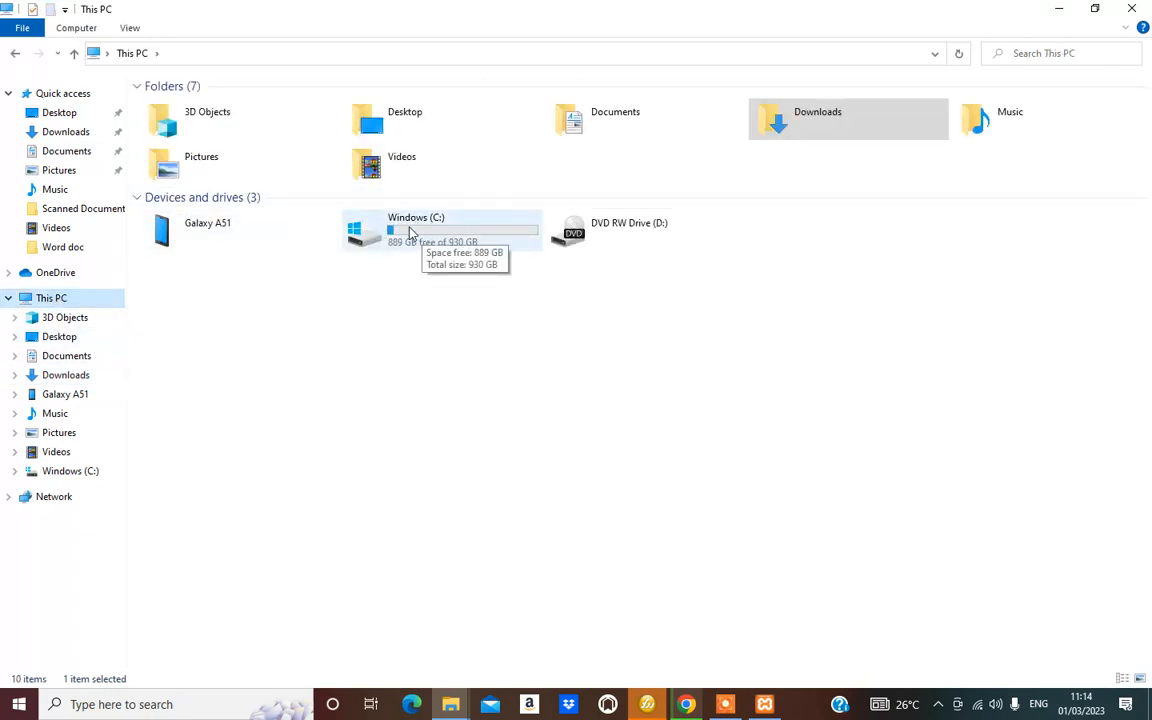
Paste the copied tutorial folder into C:\xampp\htdocs
double_click(409, 232)
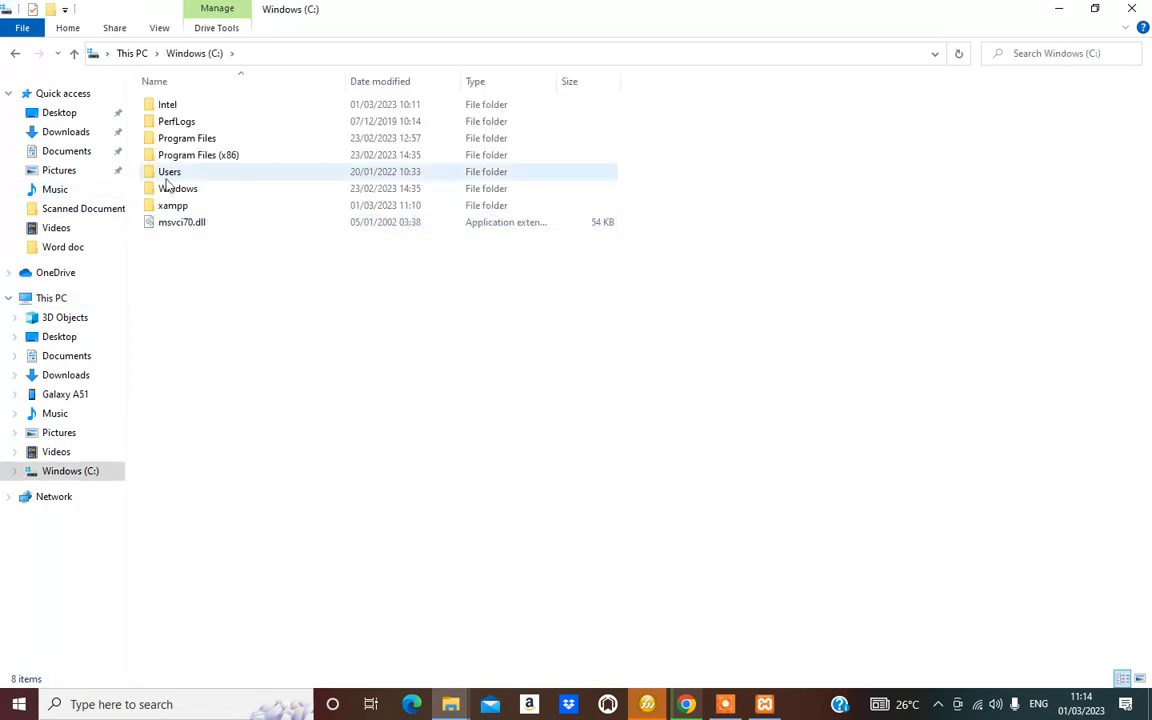
double_click(183, 210)
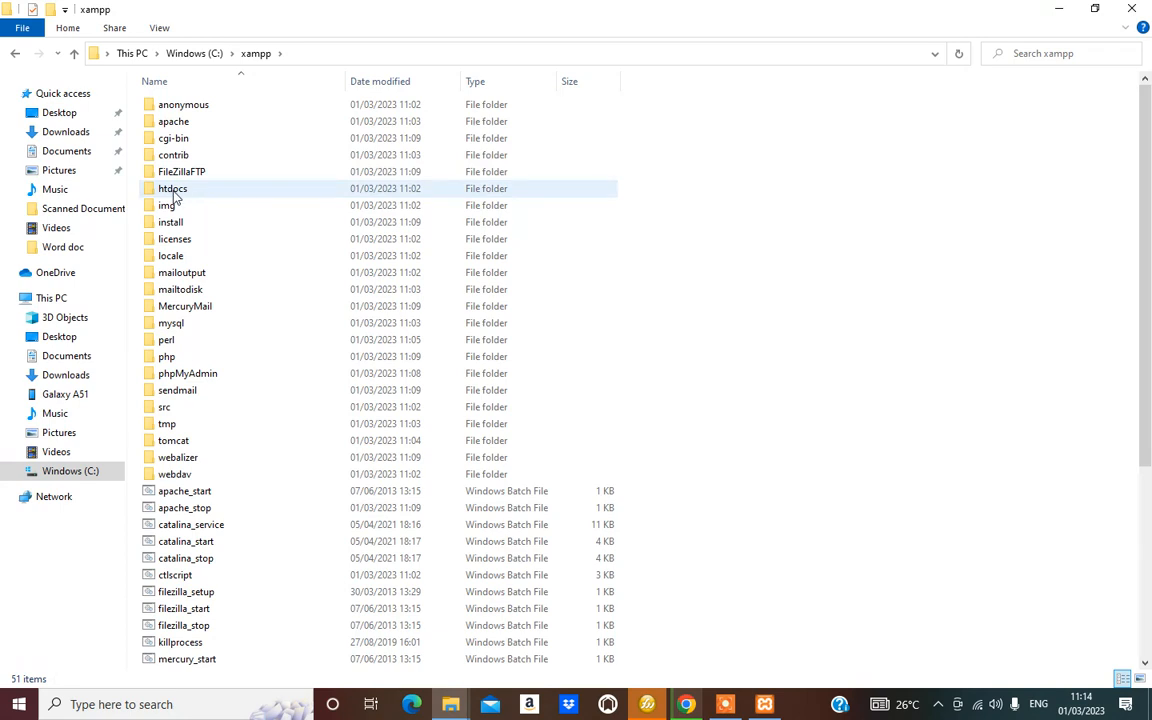
double_click(177, 193)
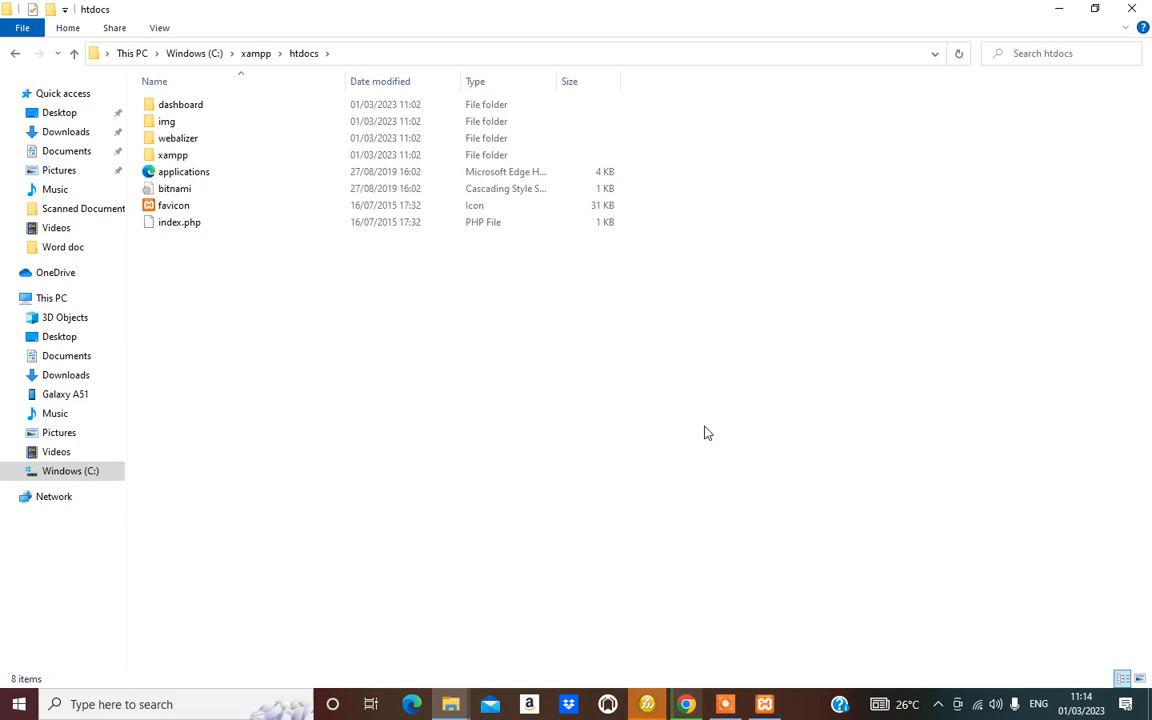
key(ctrl+v)
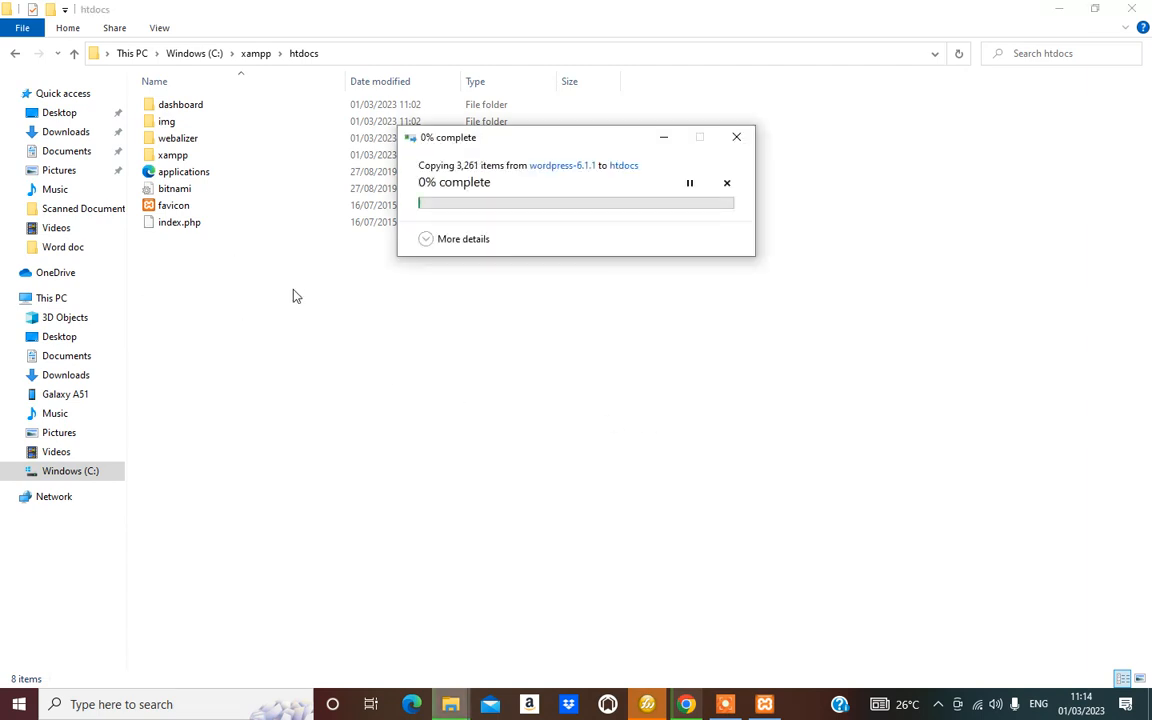
Watch the copy progress and confirm tutorial now sits in htdocs
right_click(237, 281)
click(600, 572)
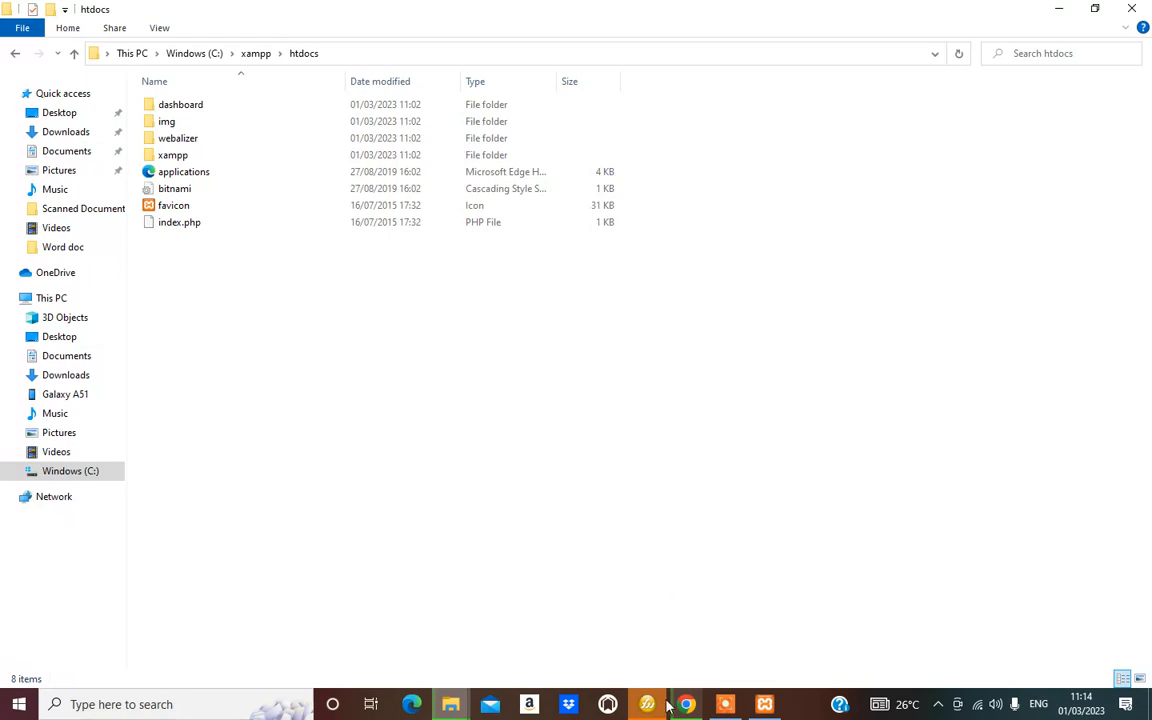
click(443, 712)
click(603, 628)
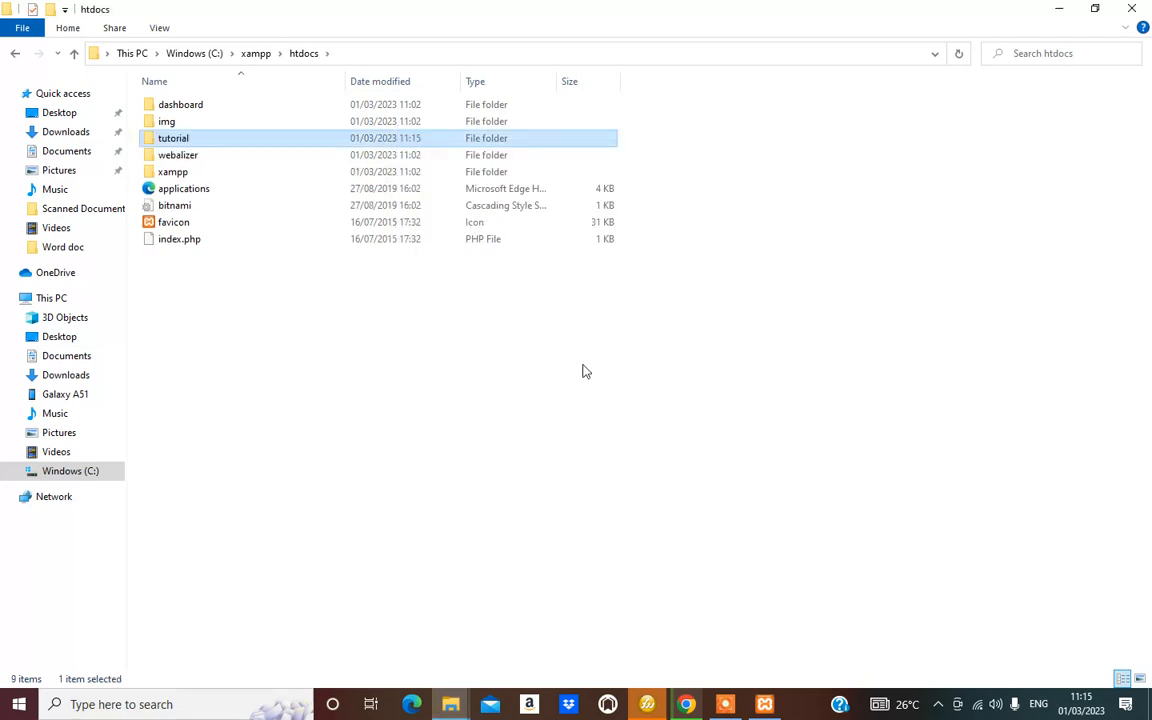
click(309, 393)
click(180, 142)
click(538, 330)
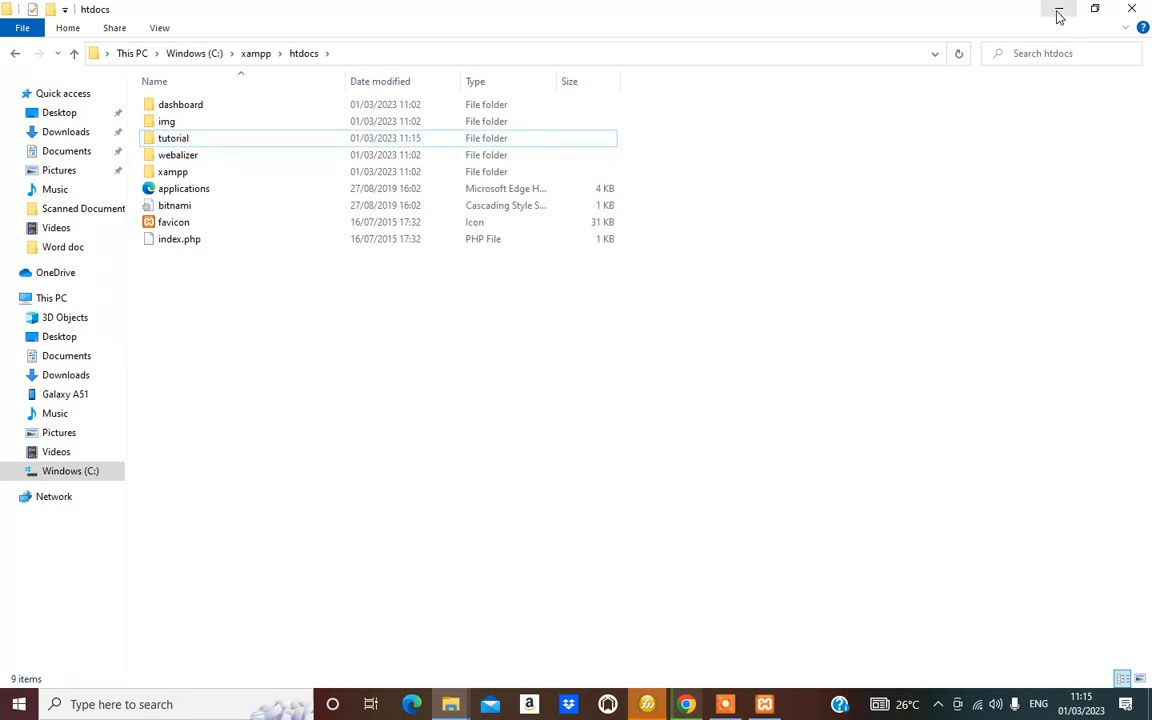
Switch to Chrome and open a new tab
click(686, 706)
click(406, 13)
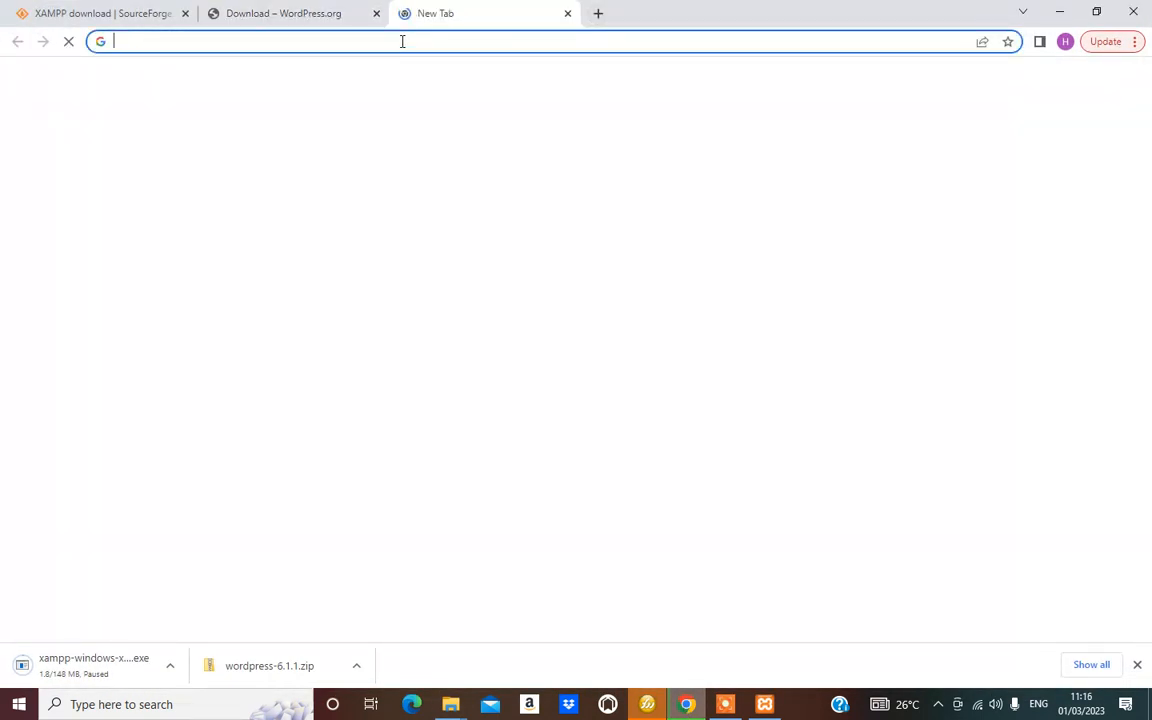
click(402, 40)
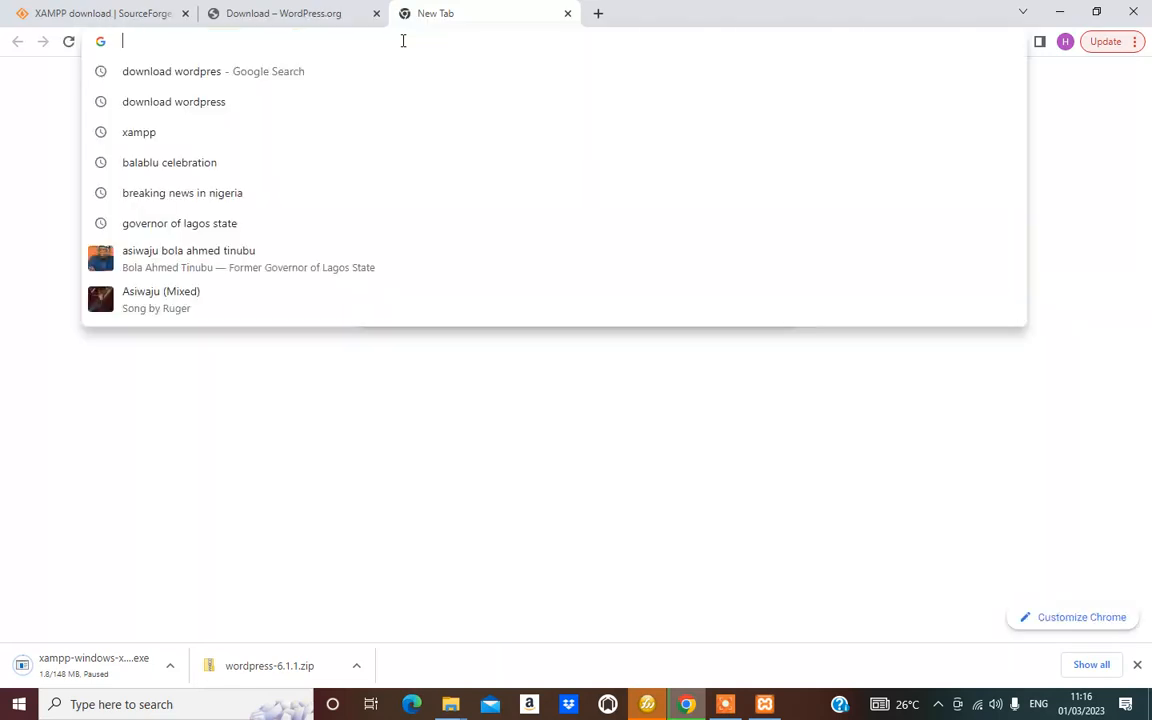
click(1050, 333)
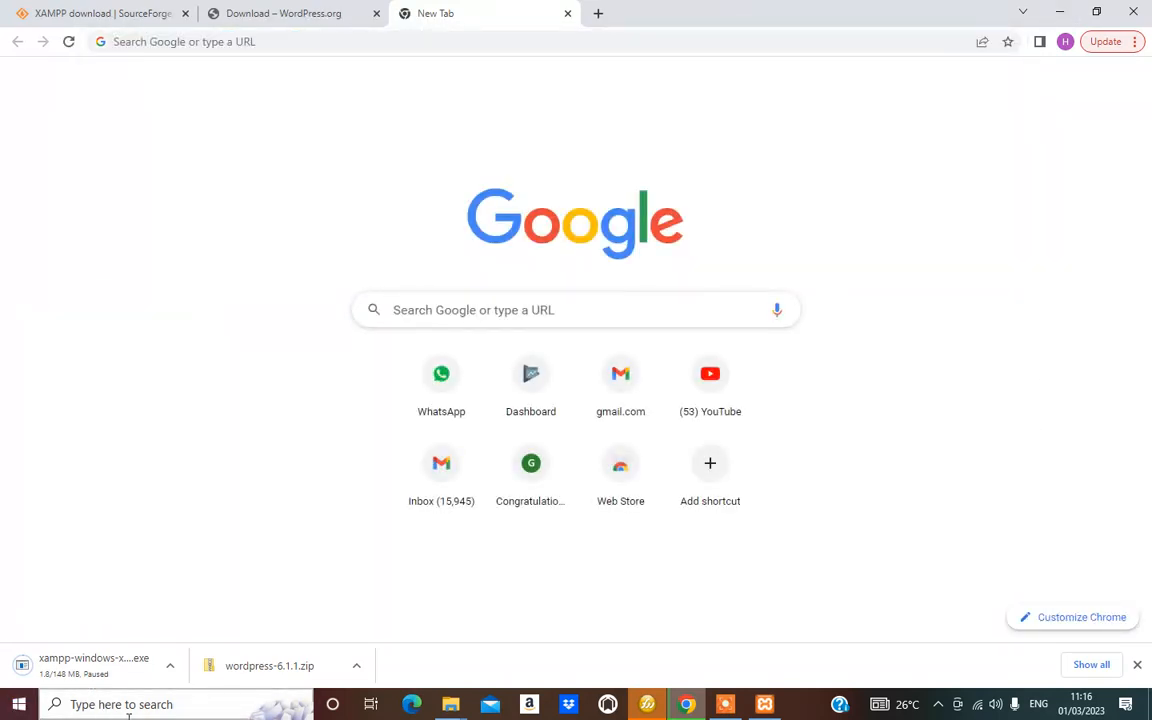
Bring up the XAMPP Control Panel, move it aside, and close it
click(725, 704)
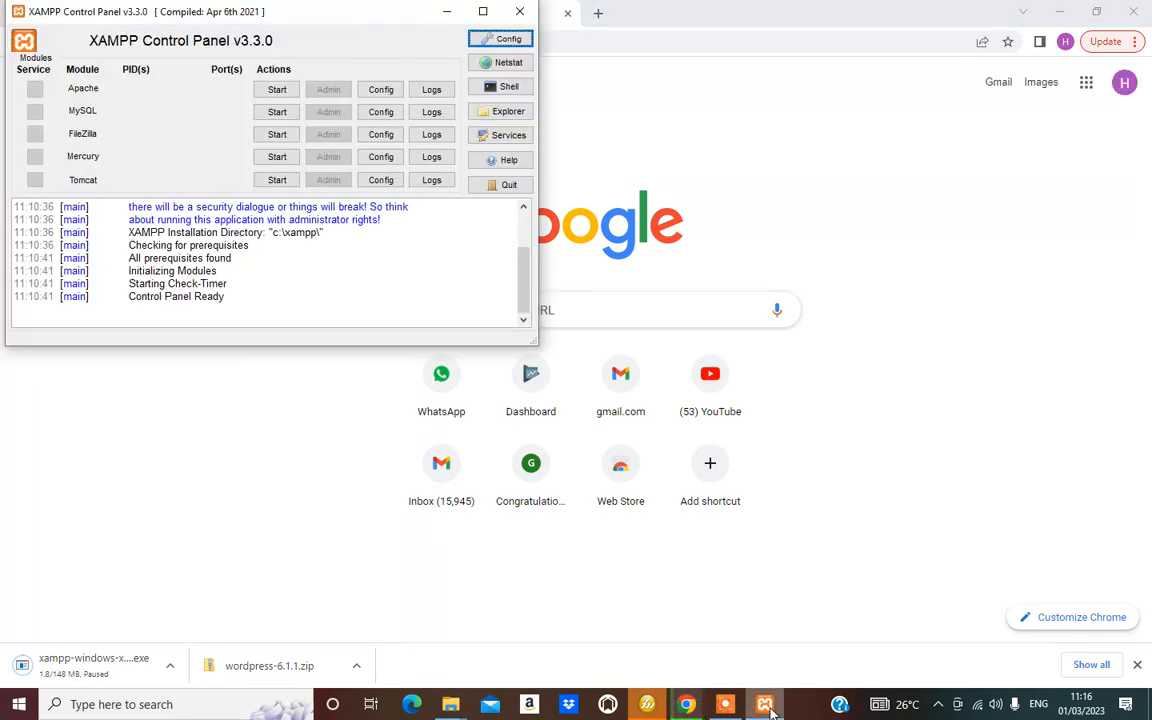
mouse_move(305, 12)
mouse_down()
mouse_move(442, 172)
mouse_move(545, 144)
mouse_move(337, 143)
mouse_move(308, 18)
mouse_up()
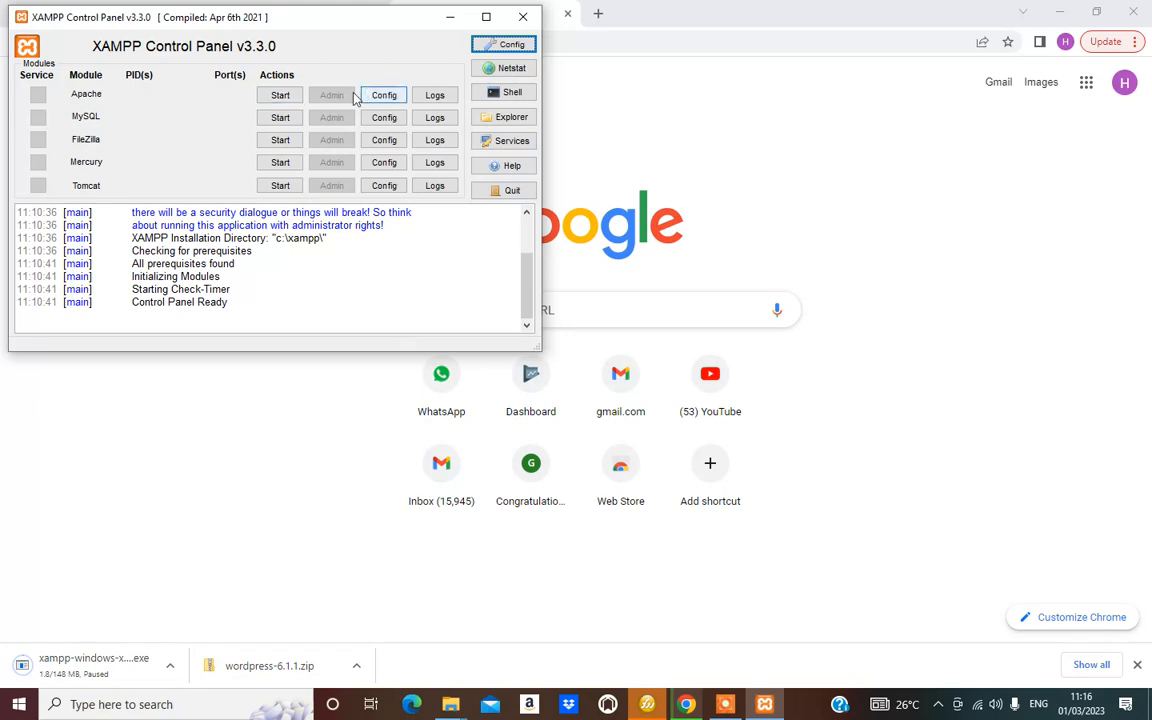
drag(241, 19, 298, 163)
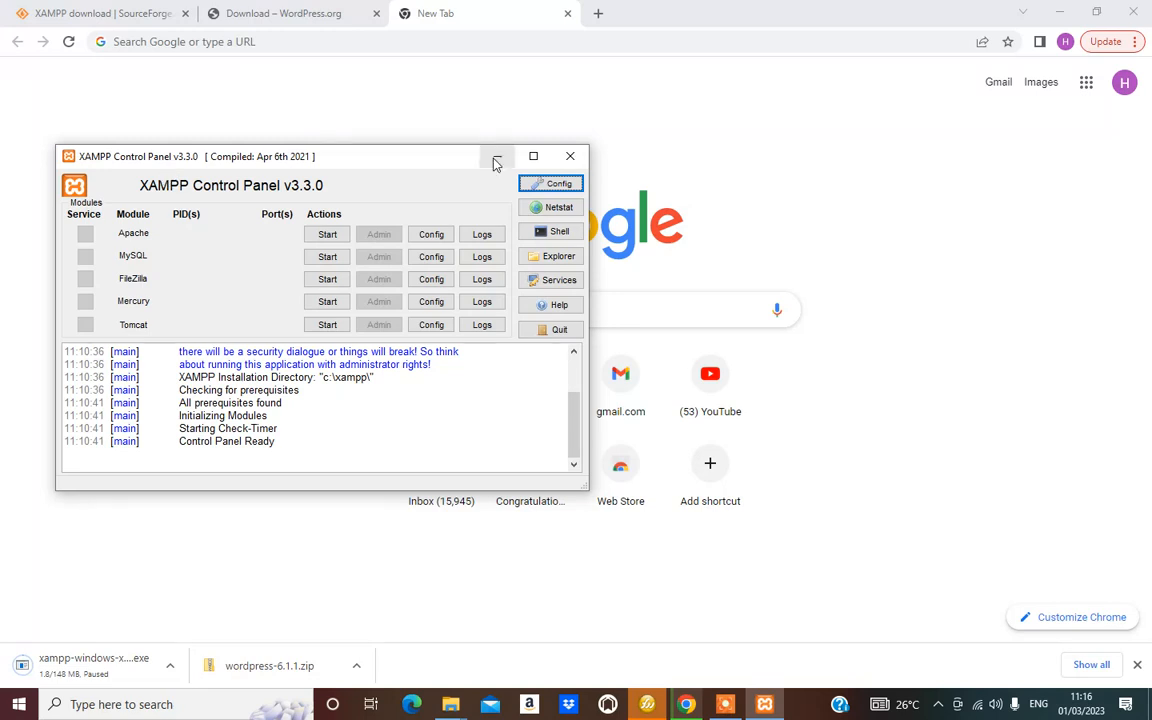
click(570, 156)
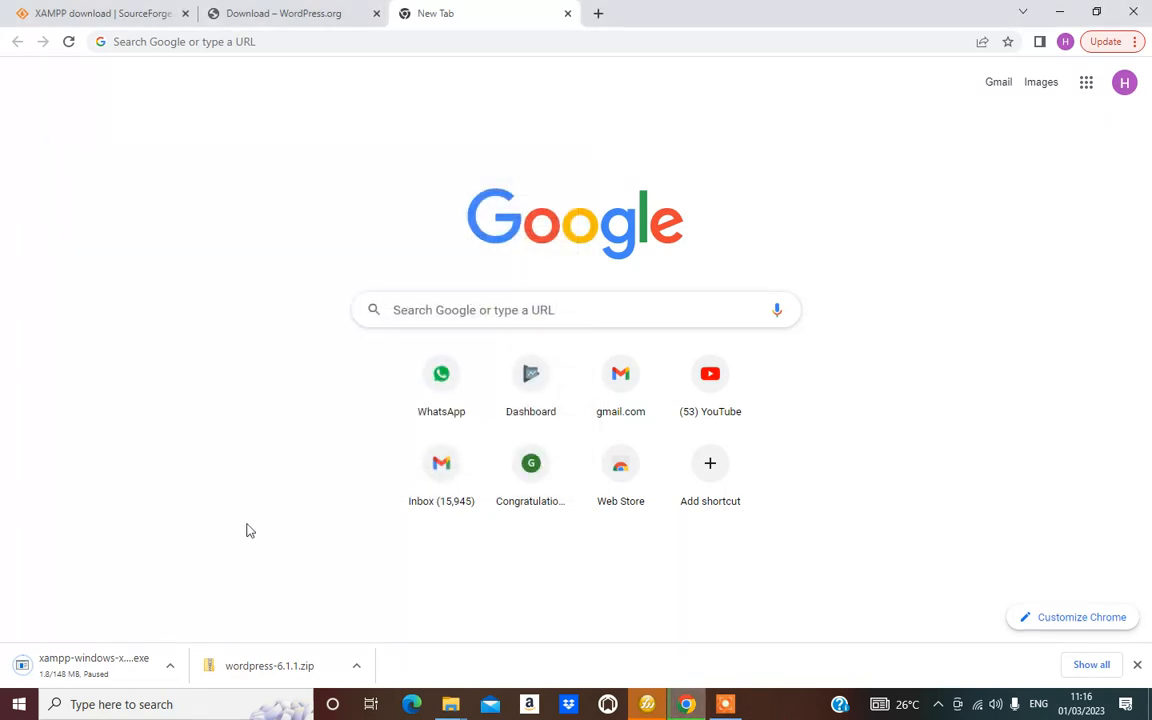
Launch XAMPP Control Panel from Windows search for 'xamp'
click(97, 706)
text(x)
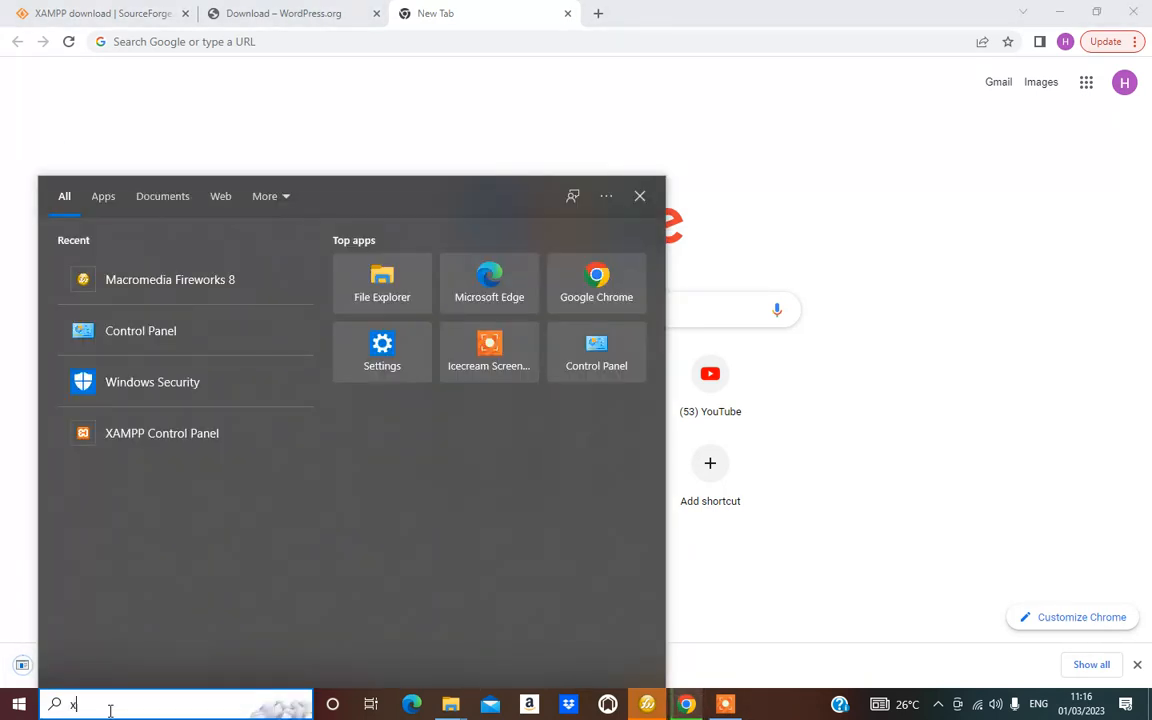
text(amp)
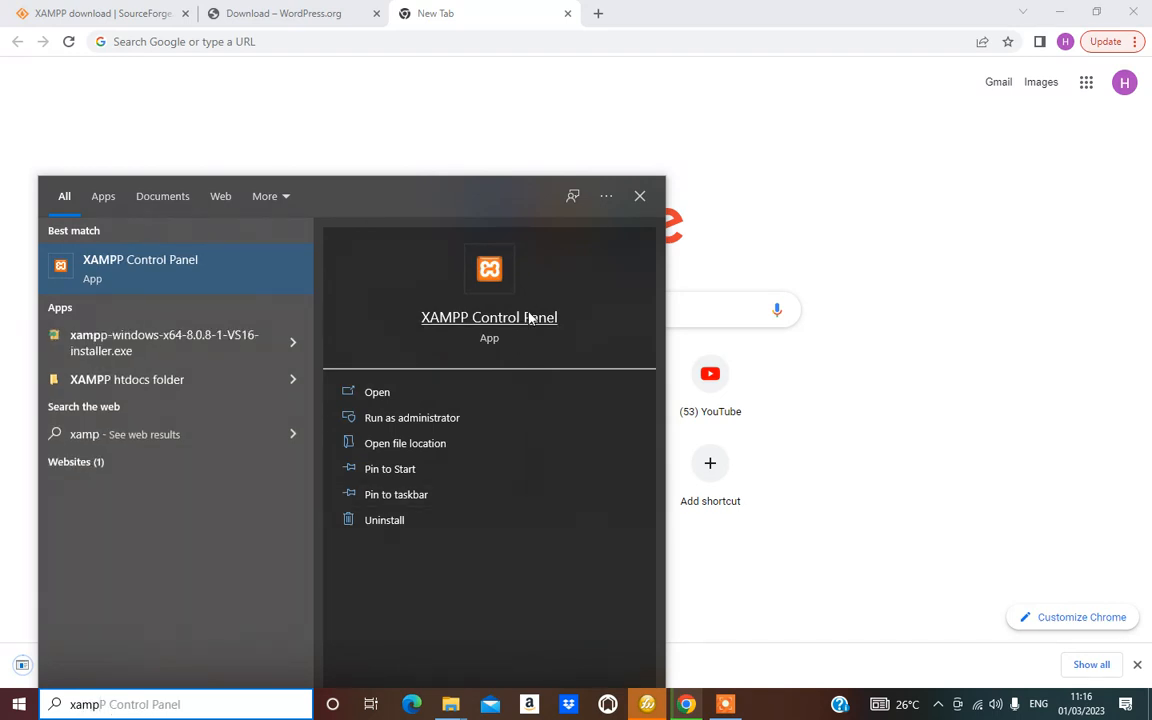
click(490, 285)
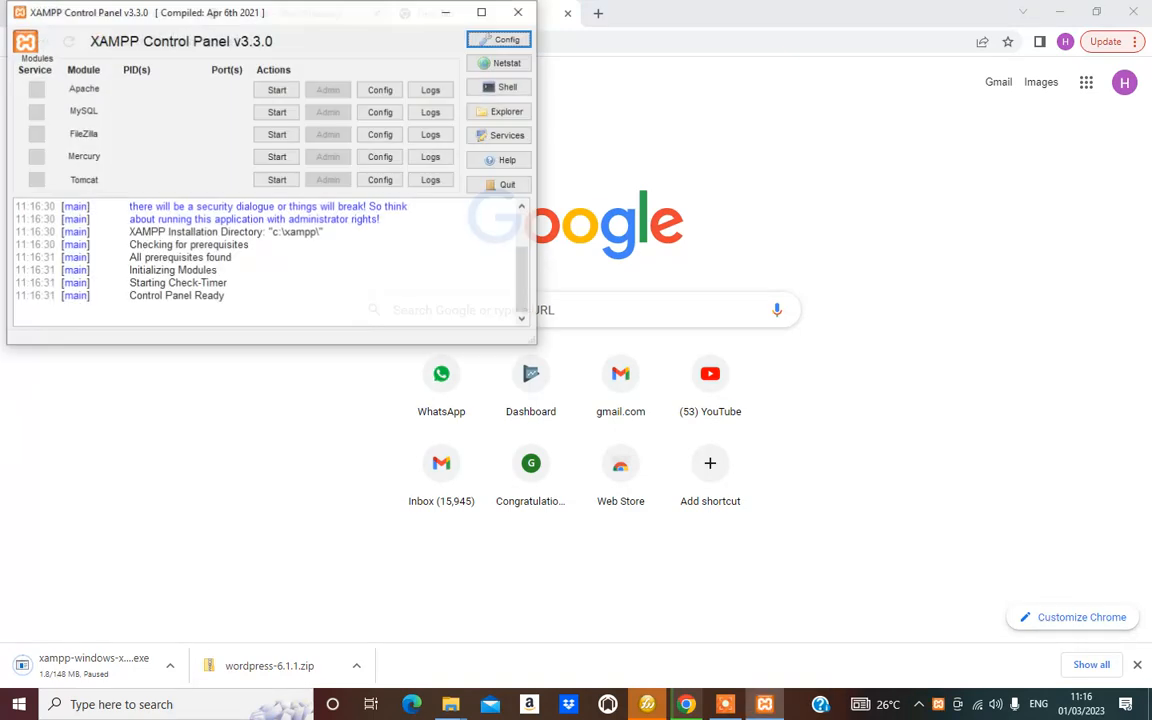
Start Apache and MySQL, then allow mysqld through the Windows firewall
click(277, 90)
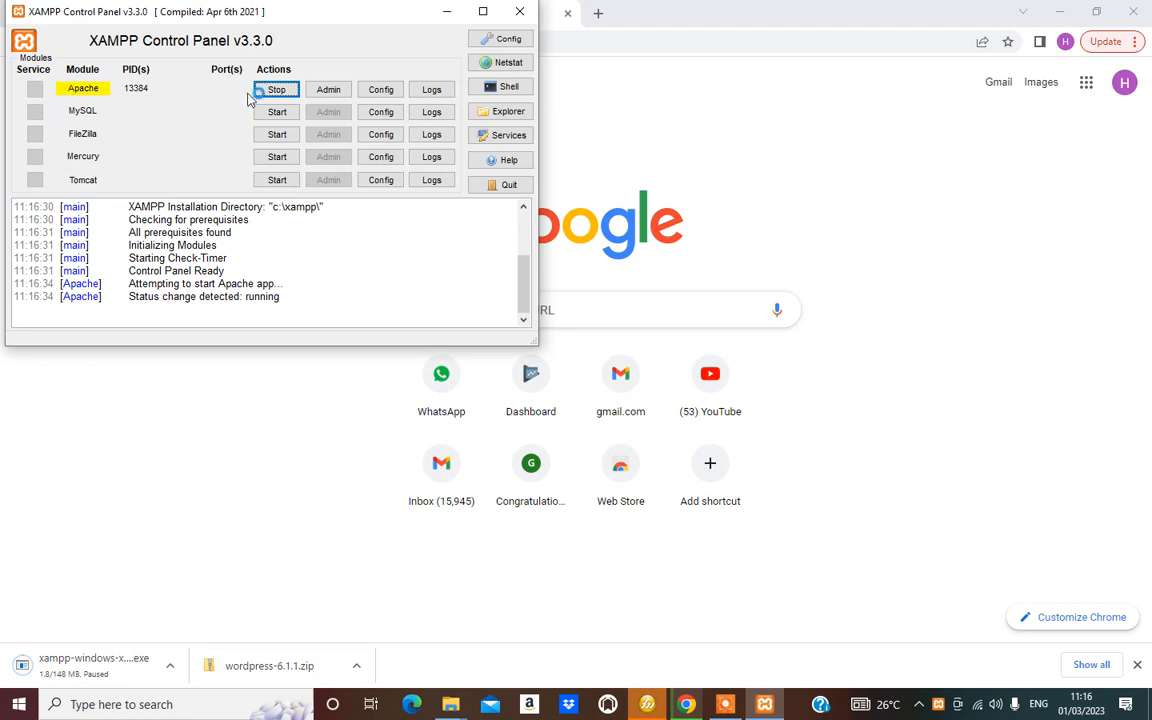
click(262, 112)
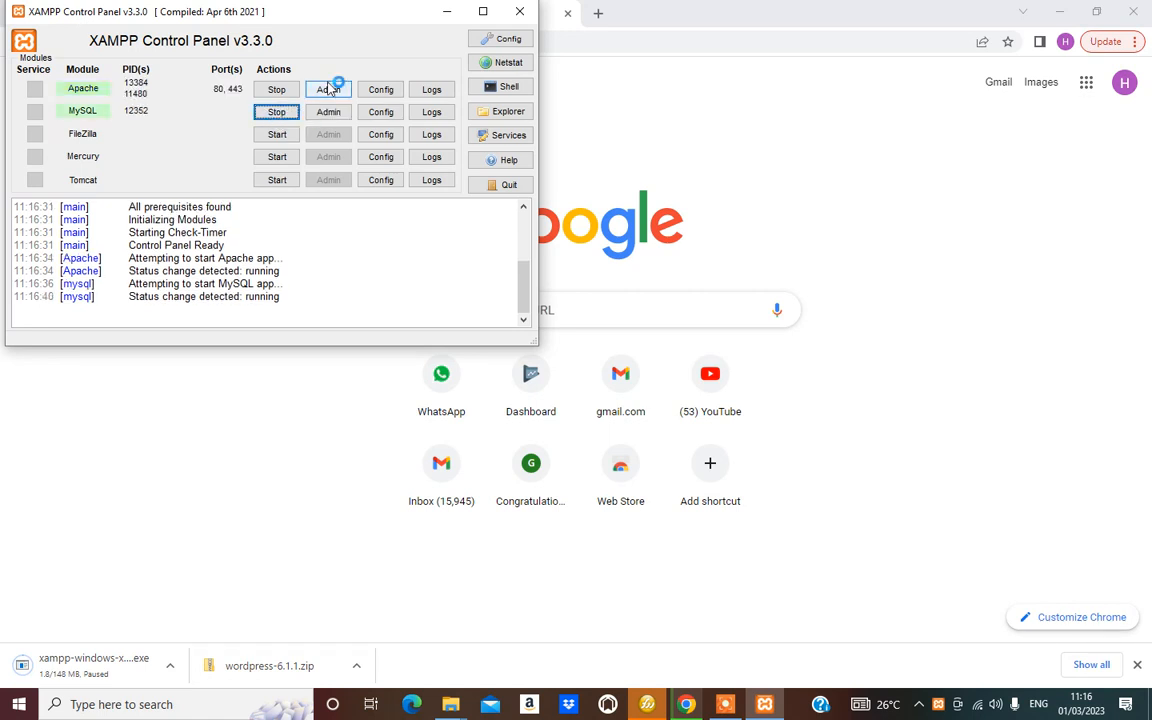
click(447, 12)
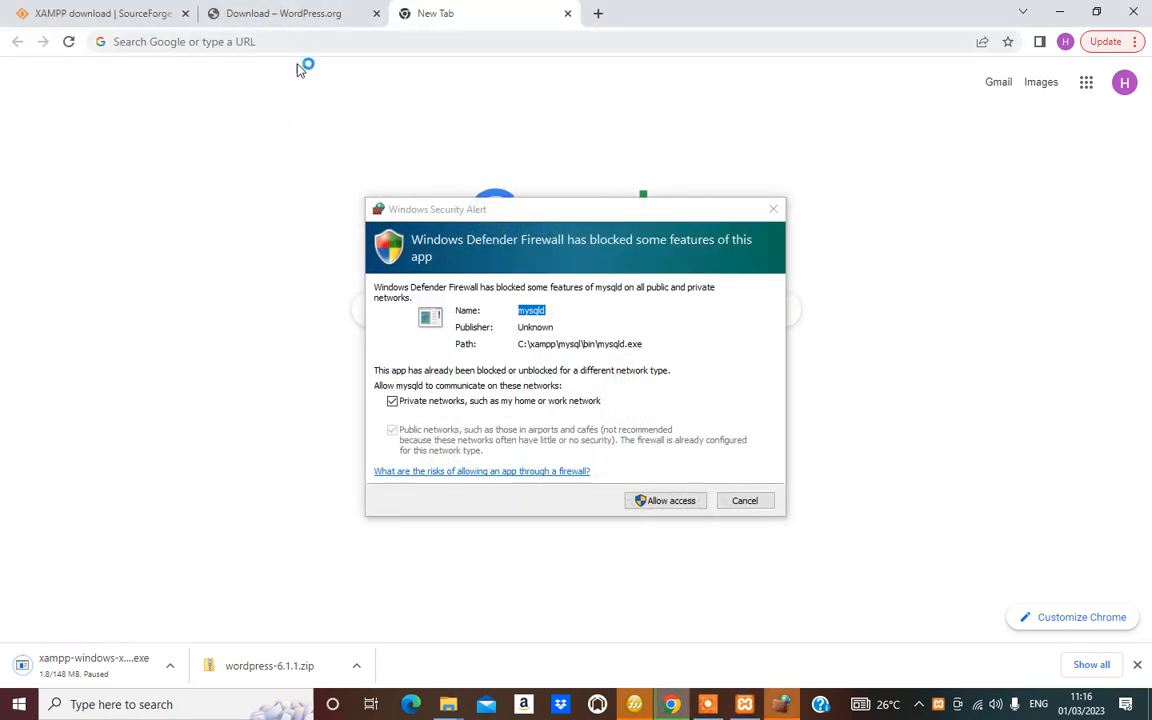
click(677, 504)
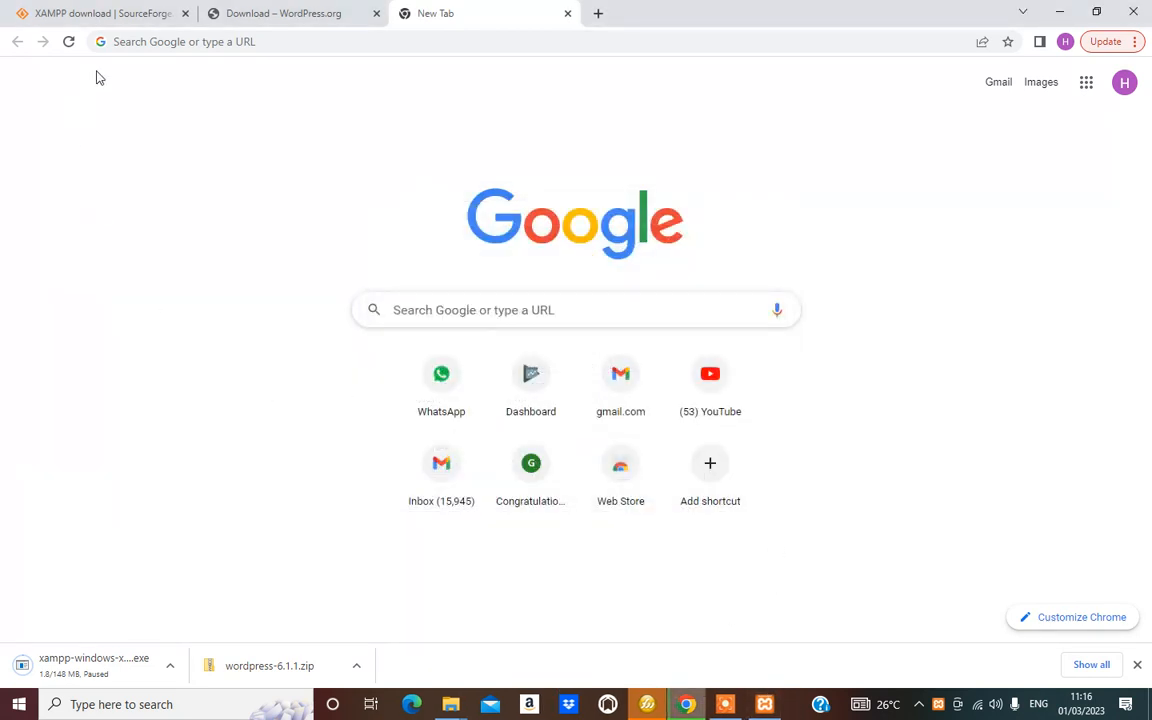
Load localhost/dashboard in Chrome to confirm XAMPP serves pages, then close that tab
click(288, 40)
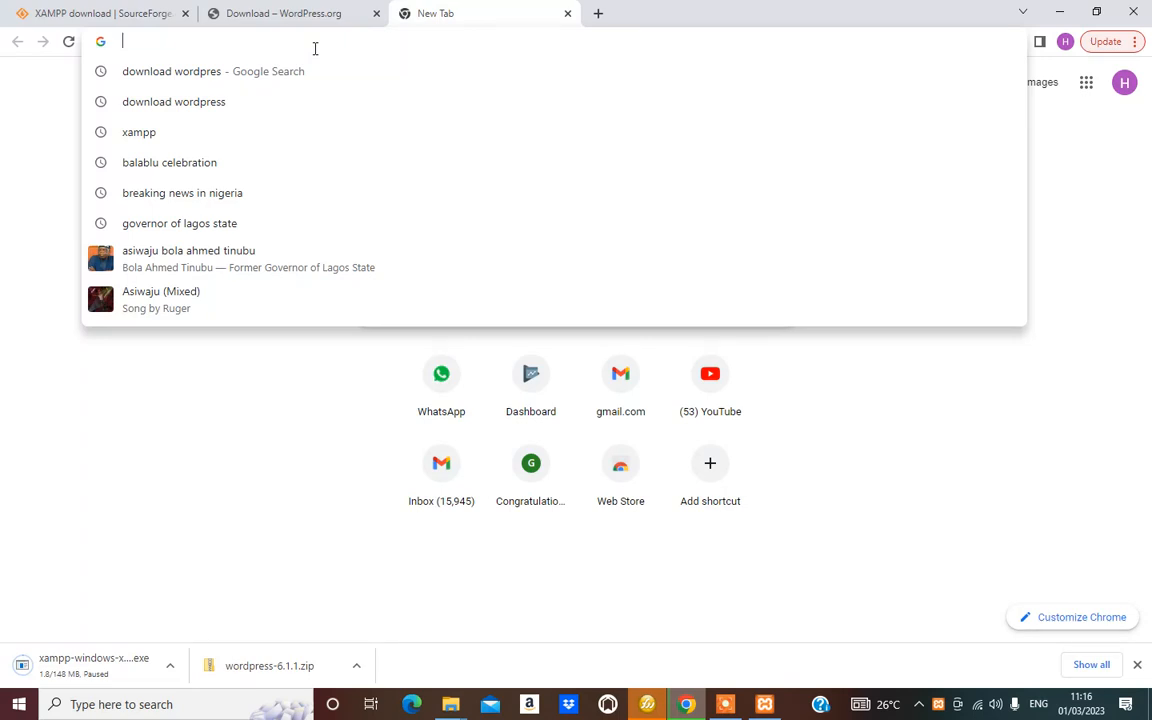
text(loc)
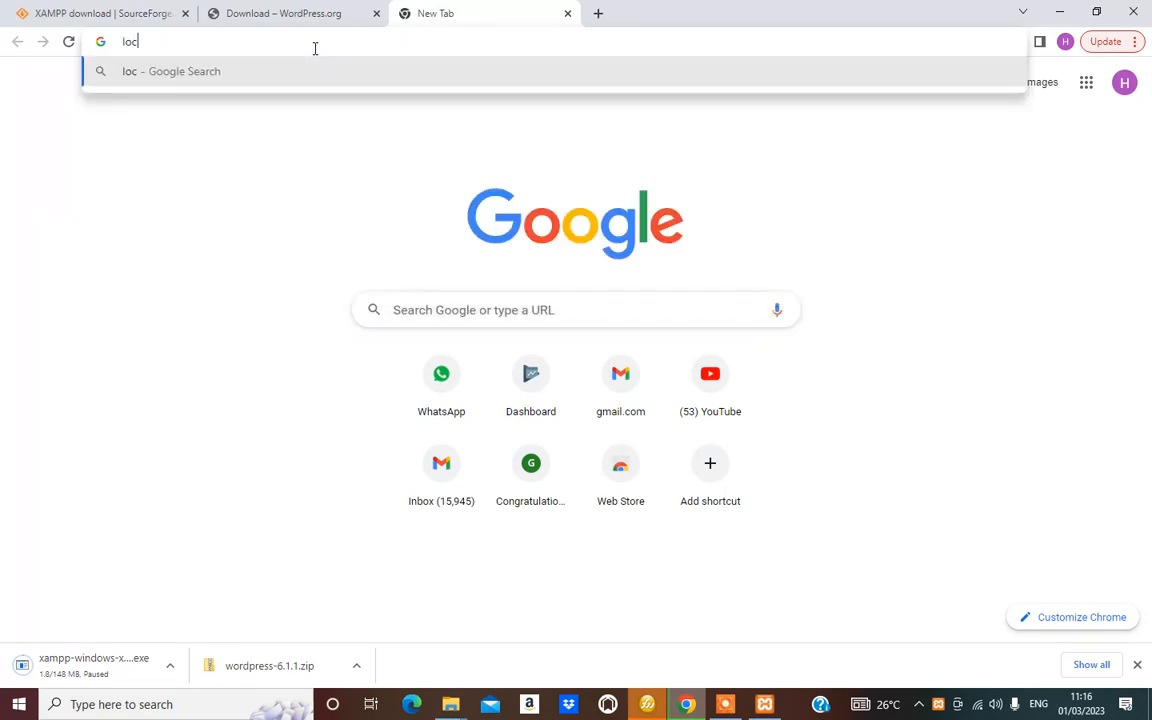
text(alho)
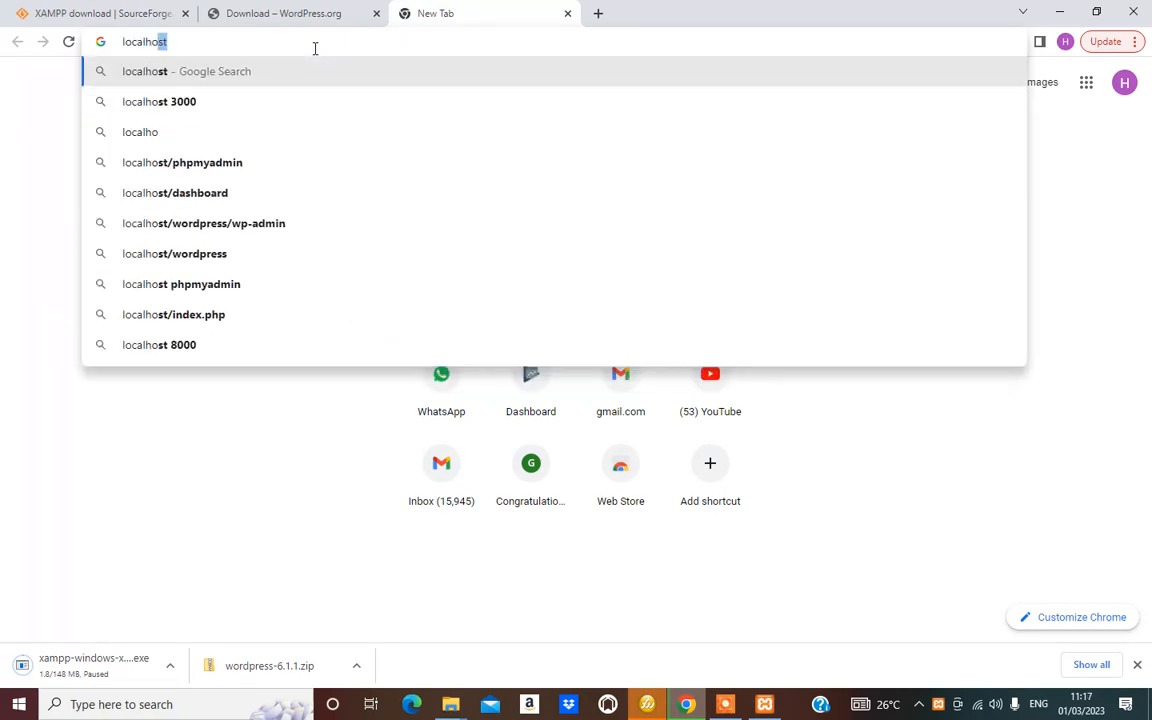
text(st)
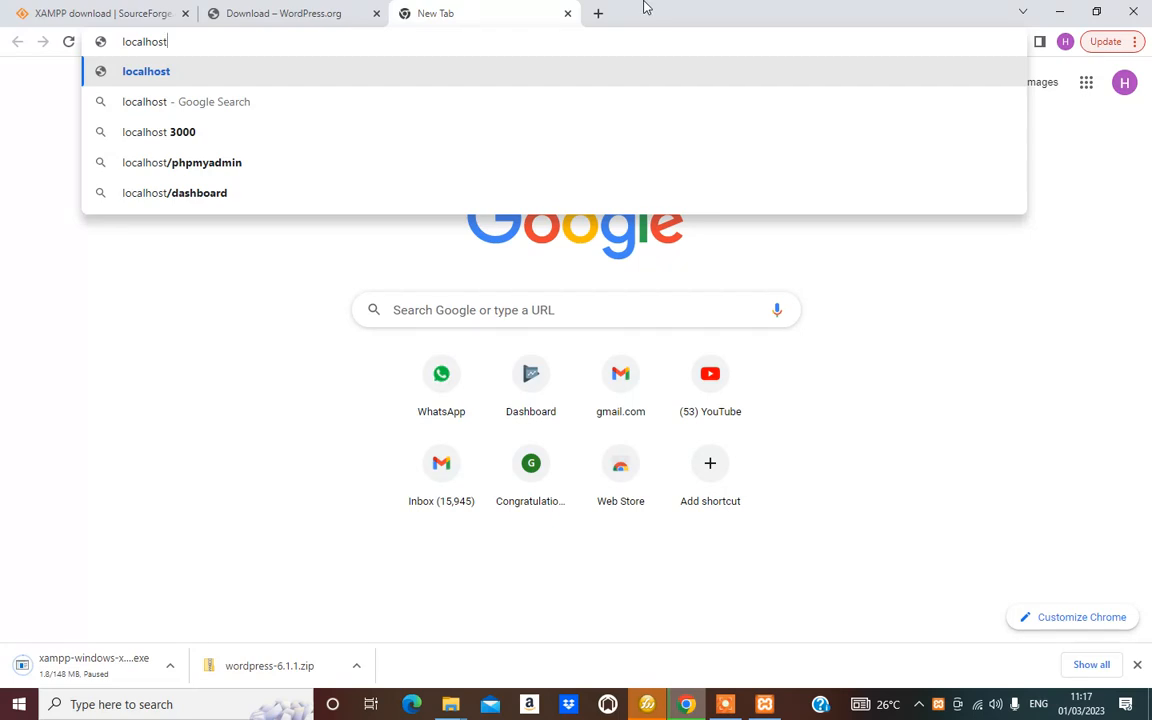
click(185, 194)
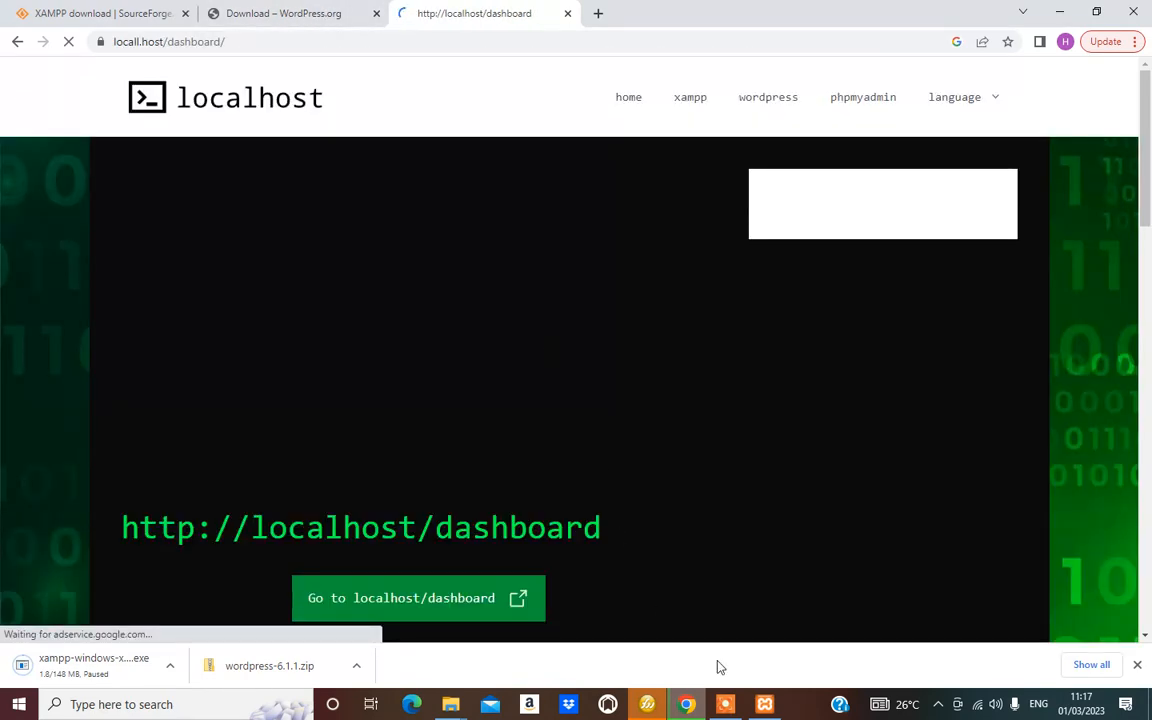
mouse_move(730, 705)
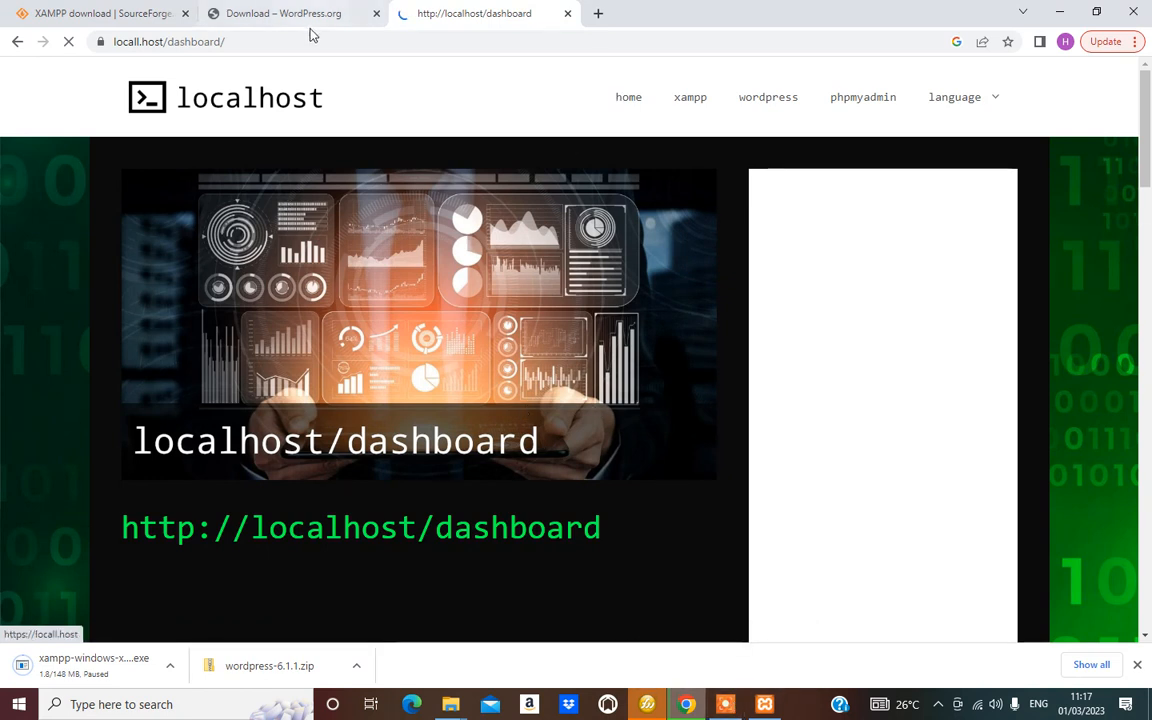
click(392, 42)
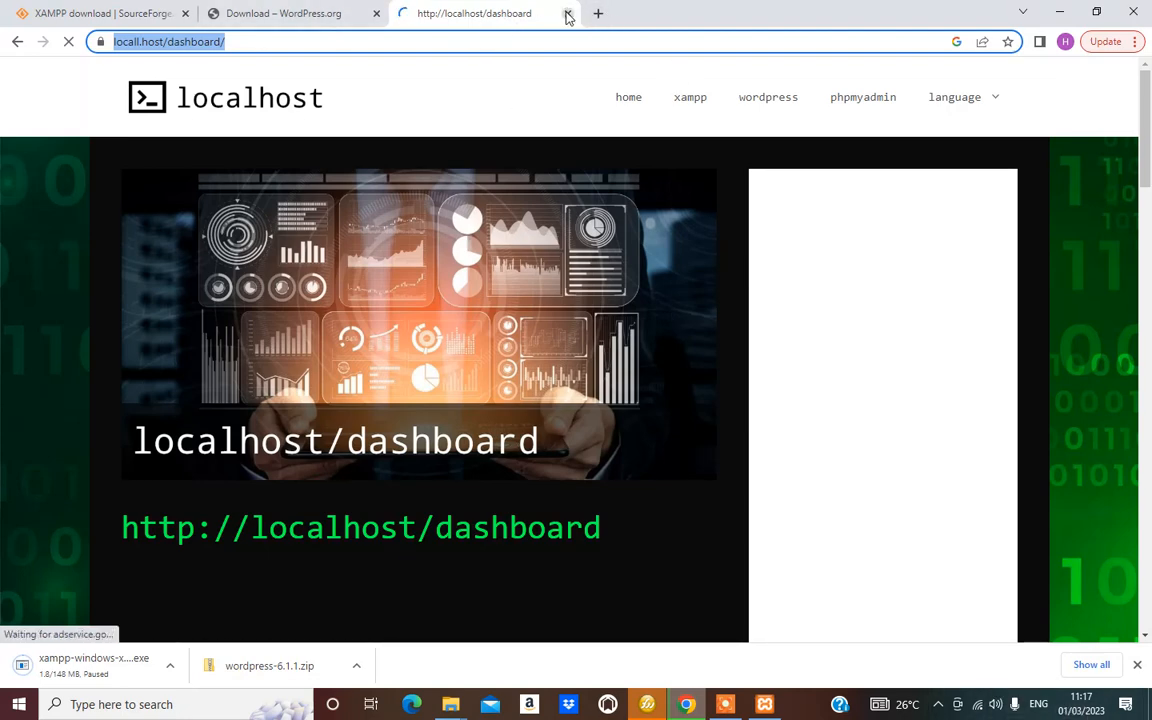
click(567, 13)
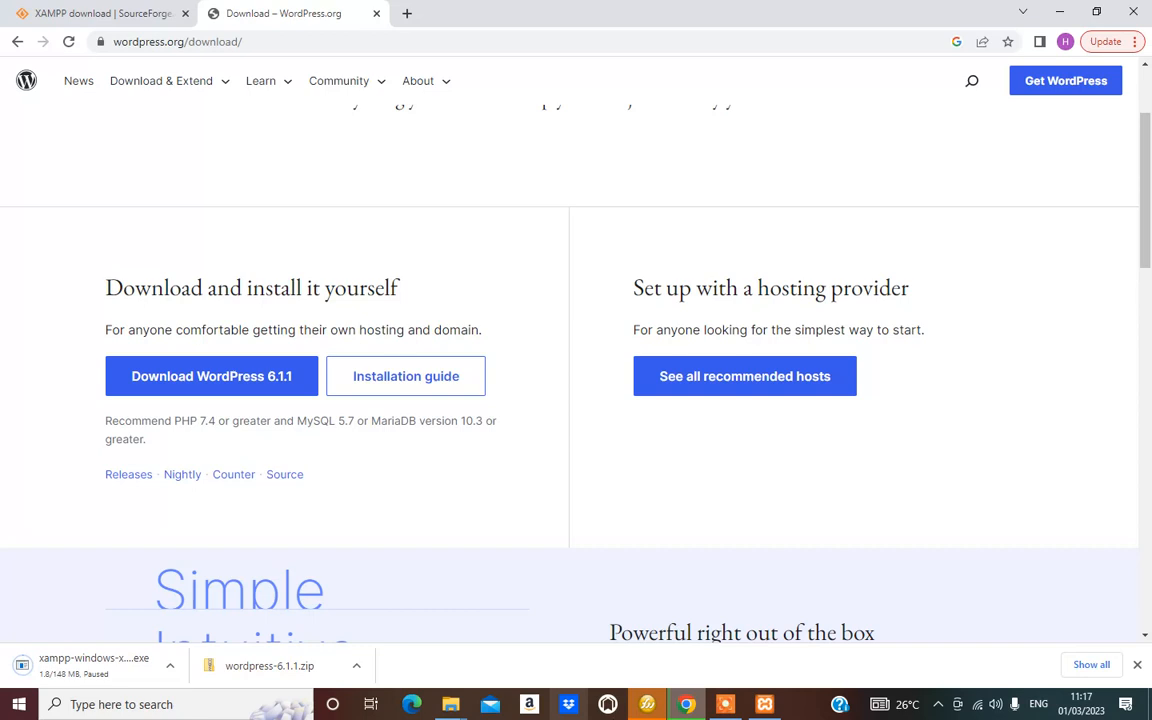
Open the localhost dashboard through Apache's Admin button, then minimize the control panel
click(765, 708)
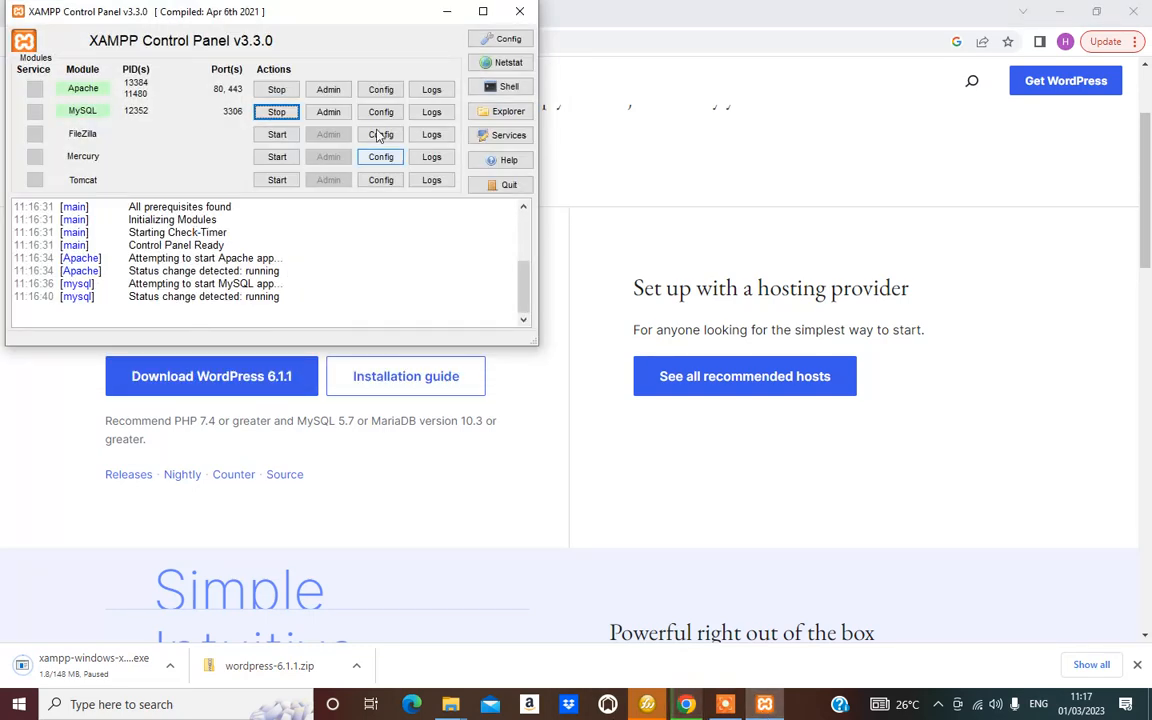
click(329, 92)
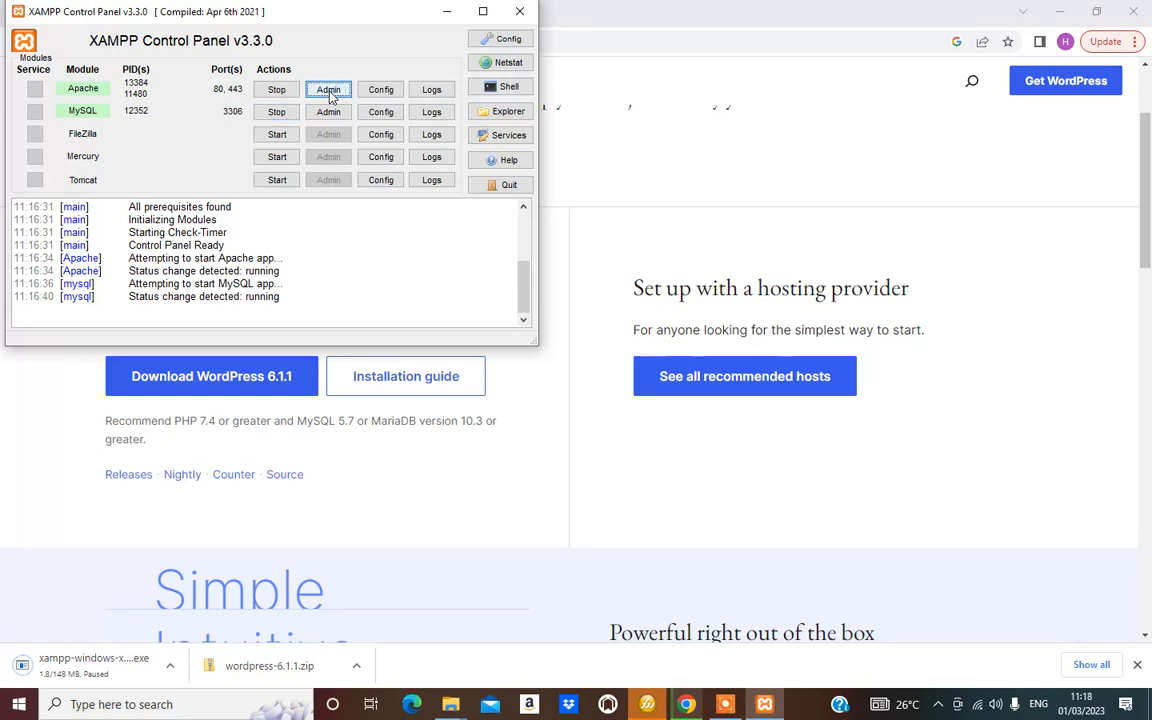
click(448, 18)
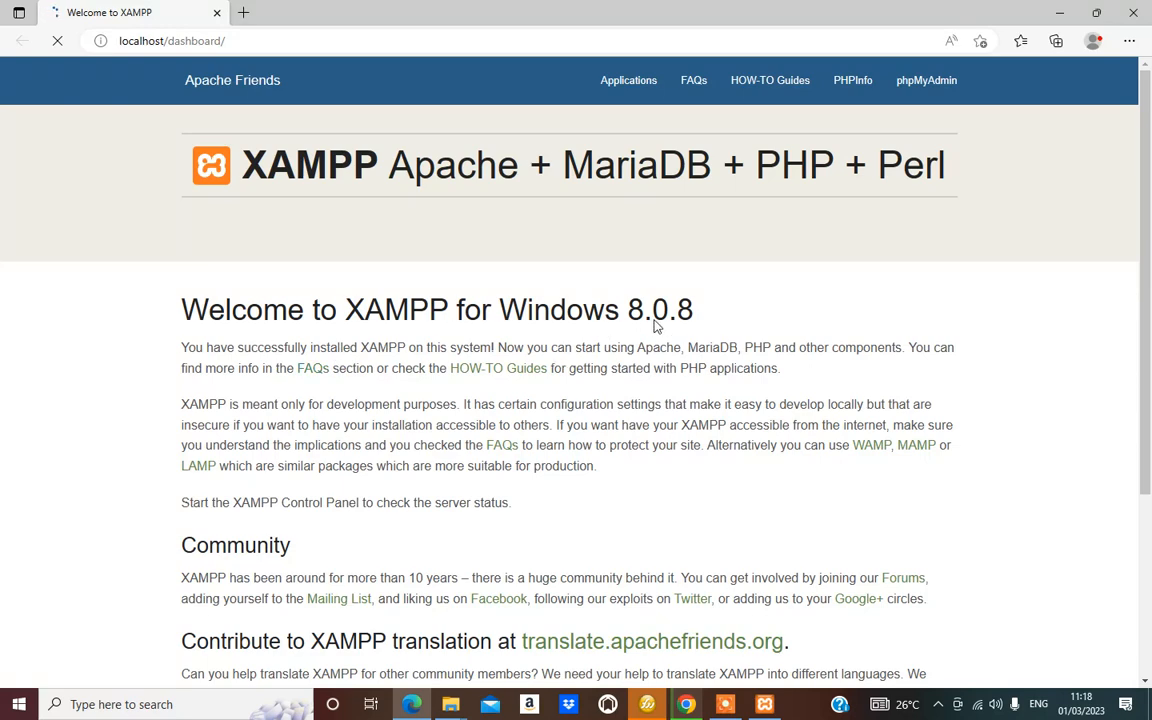
Go to phpMyAdmin from the XAMPP dashboard's top navigation bar
scroll(703, 347, down, 5)
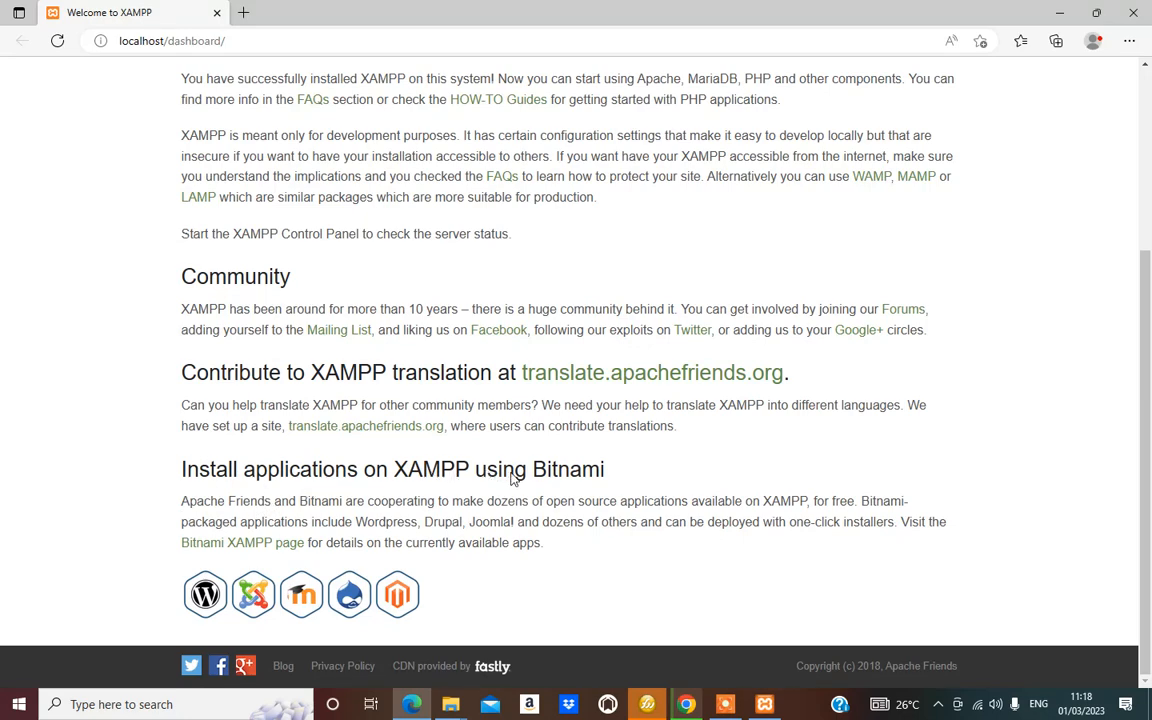
scroll(700, 475, up, 1)
scroll(716, 469, up, 3)
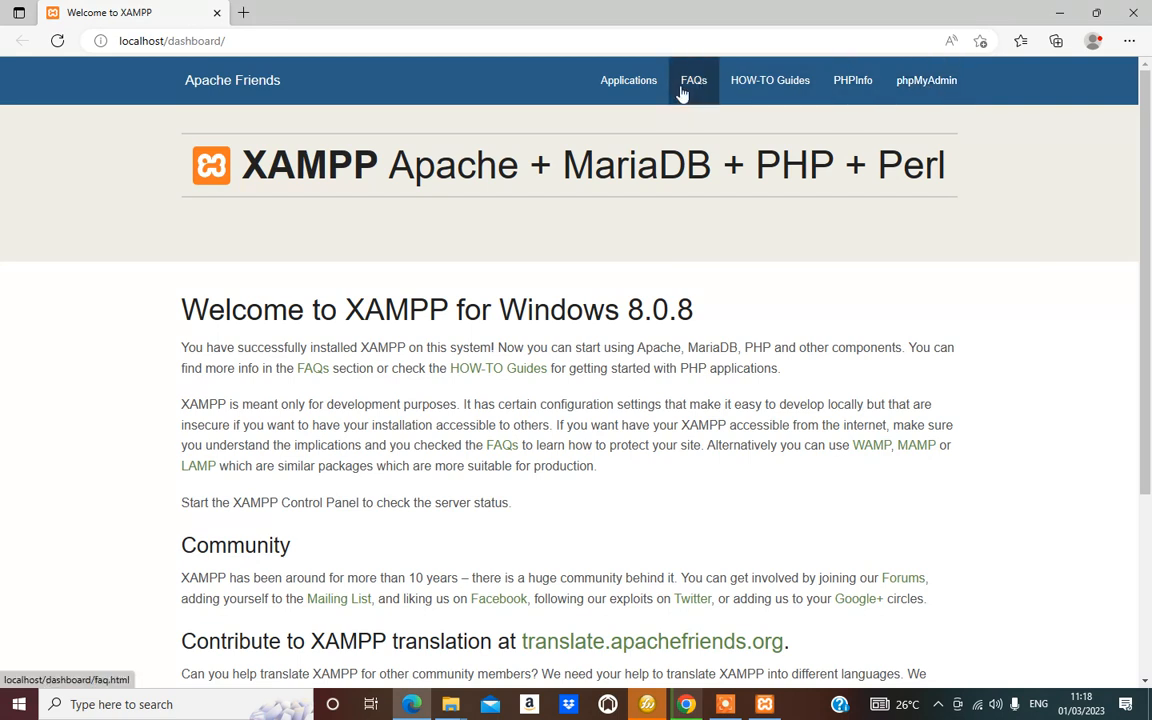
click(943, 87)
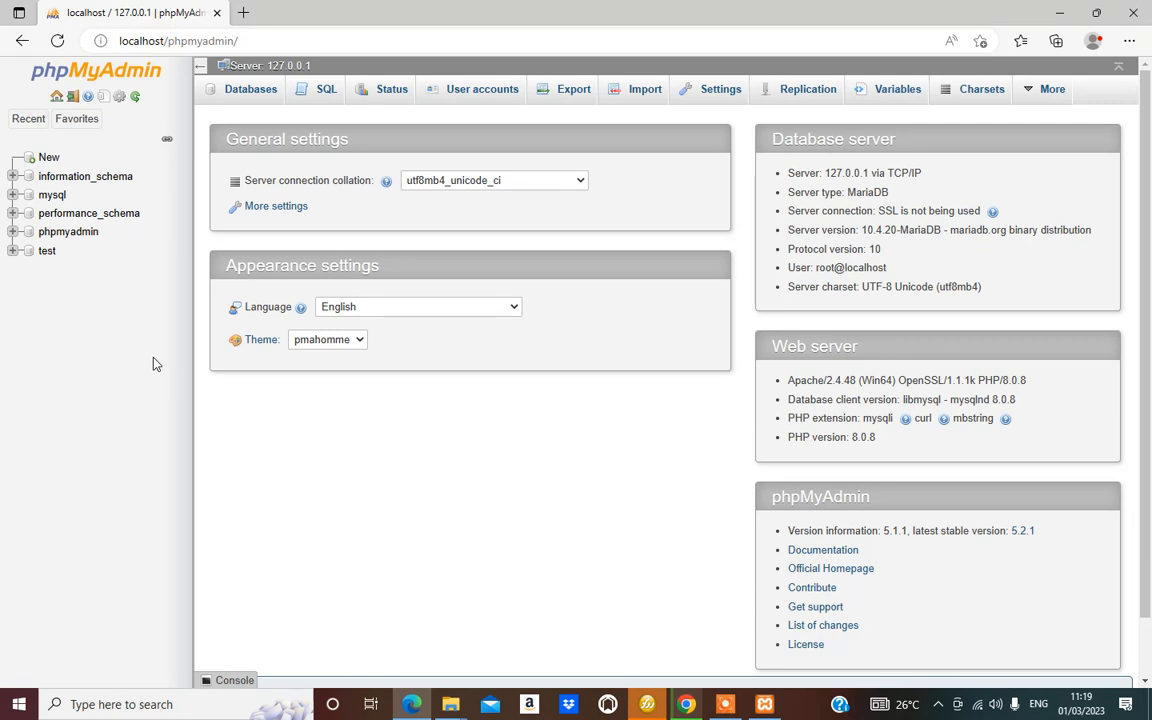
Create the database 'Tutorial_db' with utf8_unicode_ci collation on the Databases tab
click(44, 160)
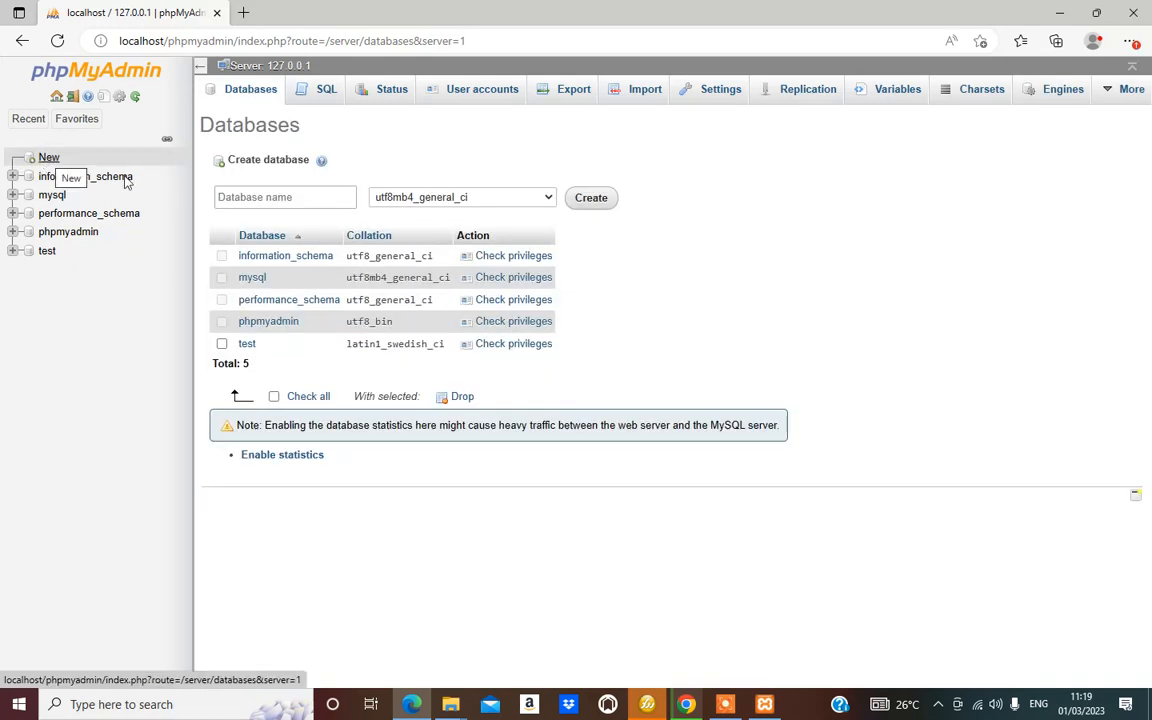
click(284, 196)
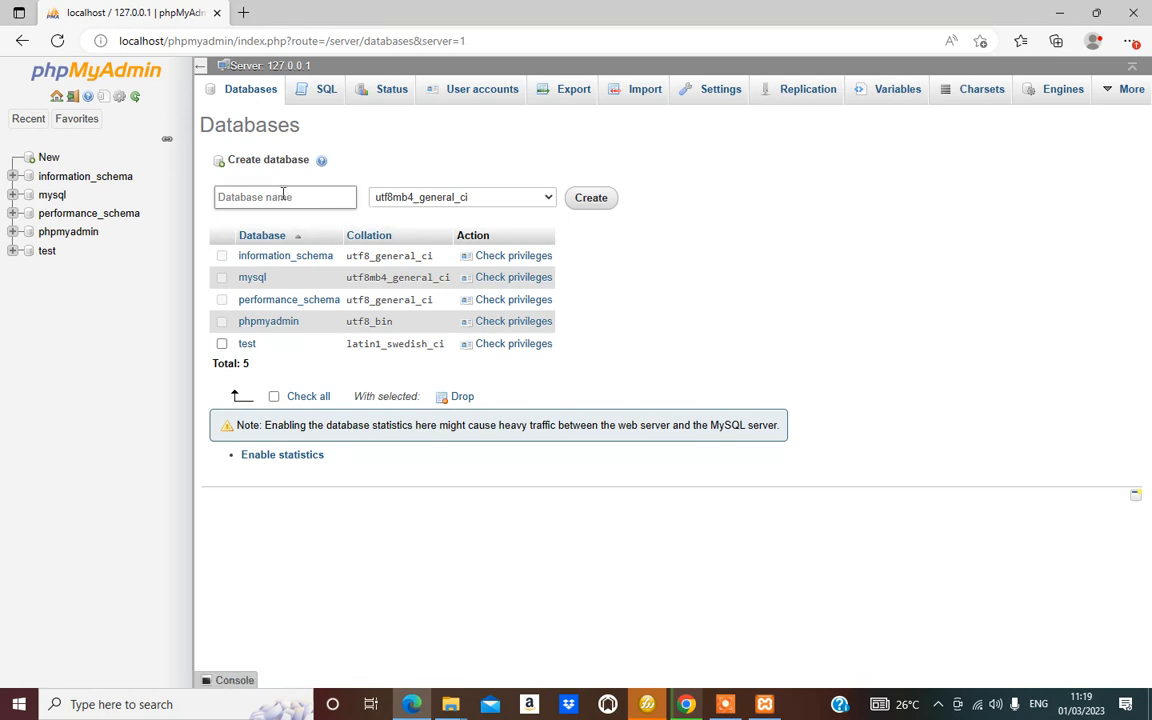
click(284, 196)
text(T)
text(utorial_db)
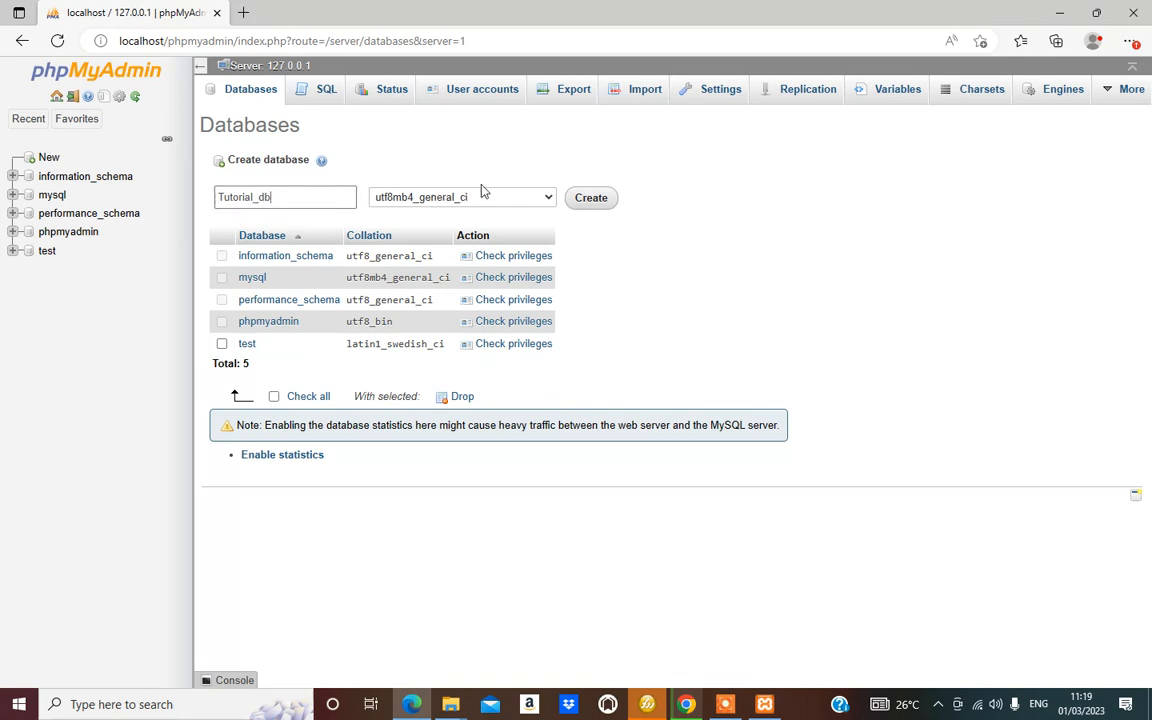
click(548, 199)
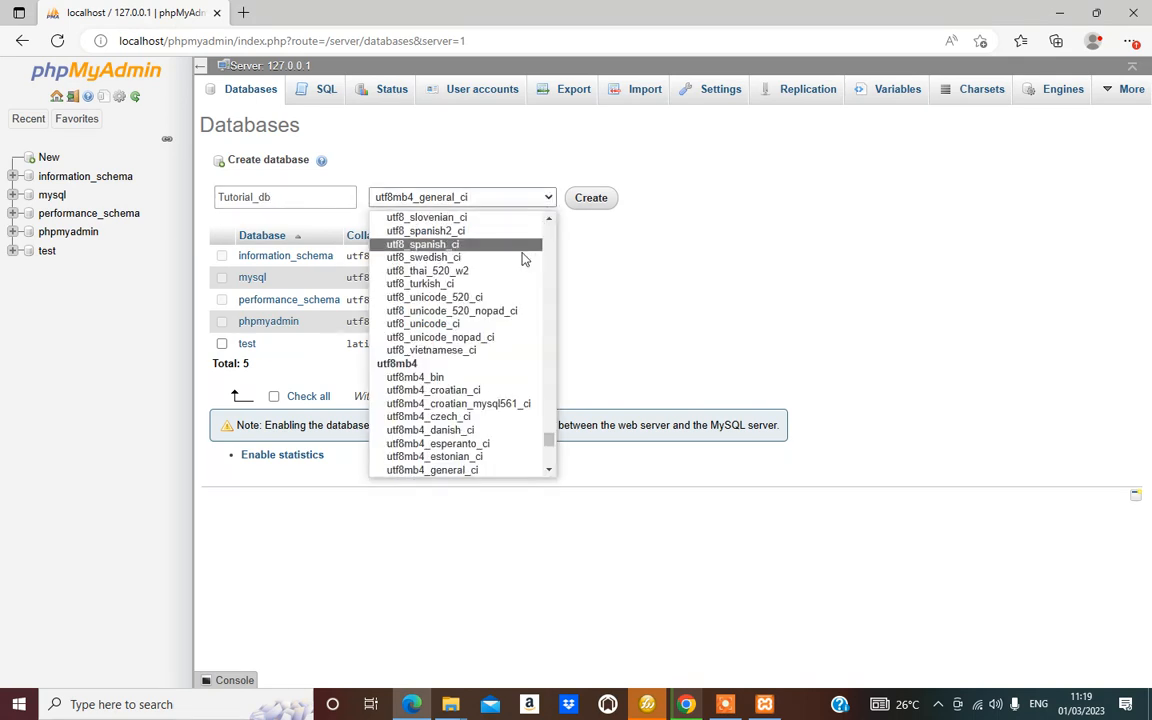
click(453, 325)
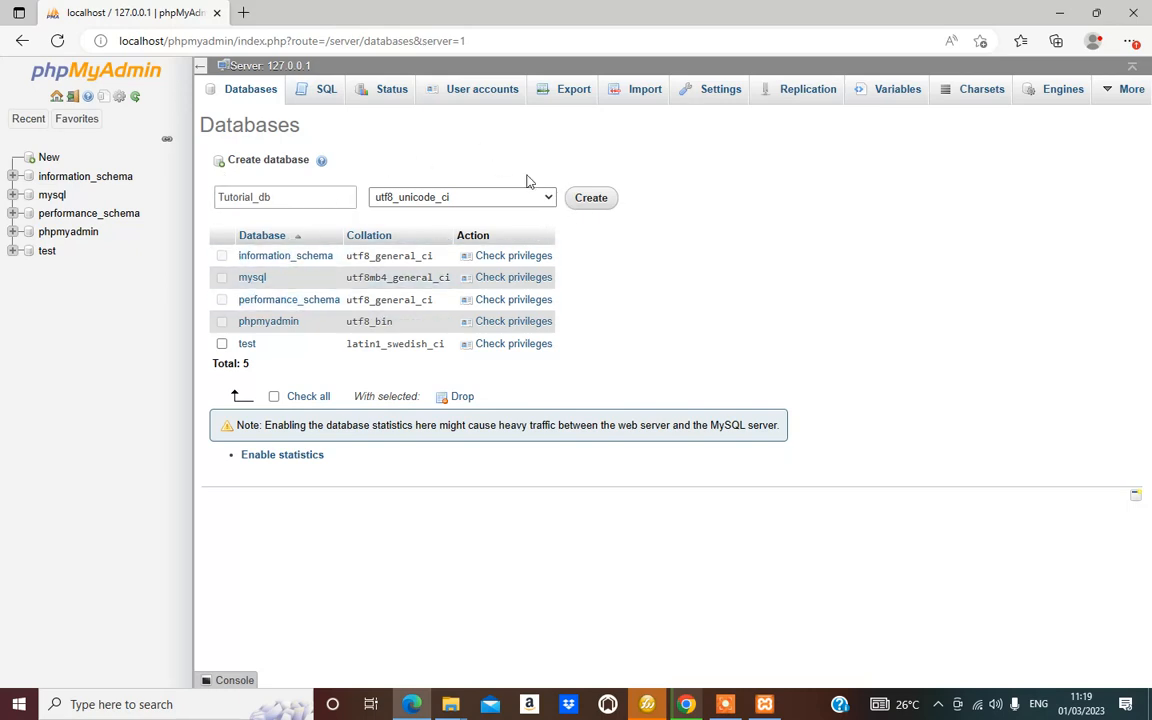
click(591, 198)
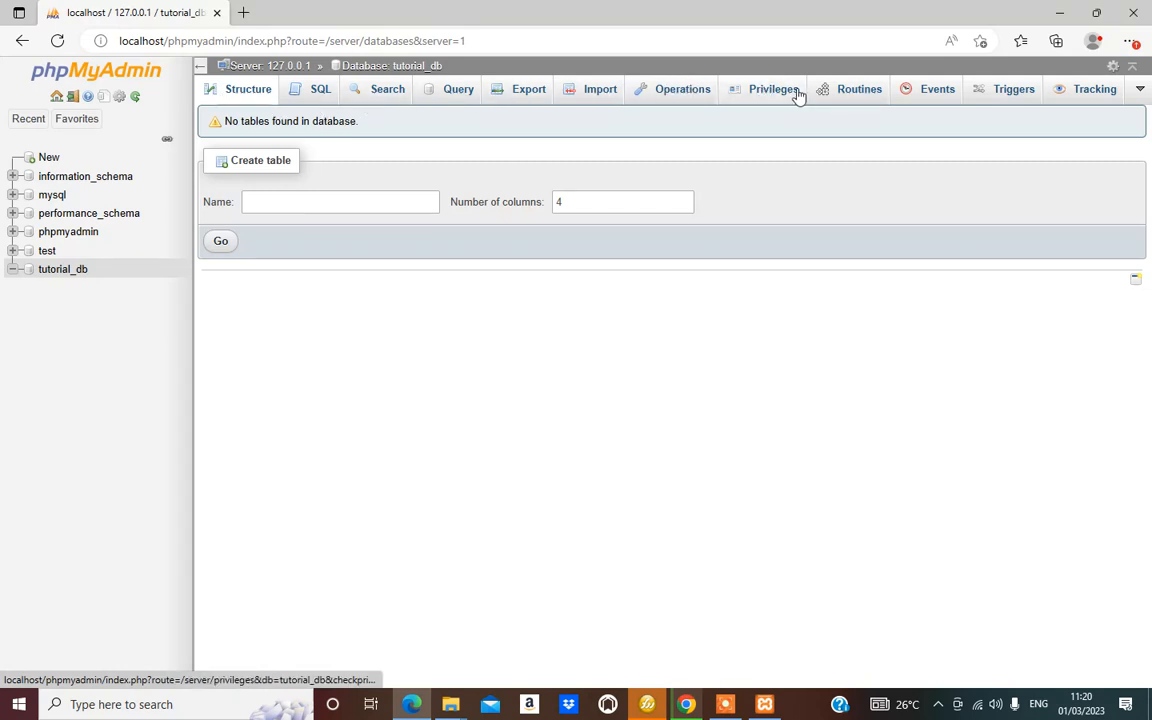
From tutorial_db's user list, start a new user account and enter the user name Tutor_Admin
click(761, 92)
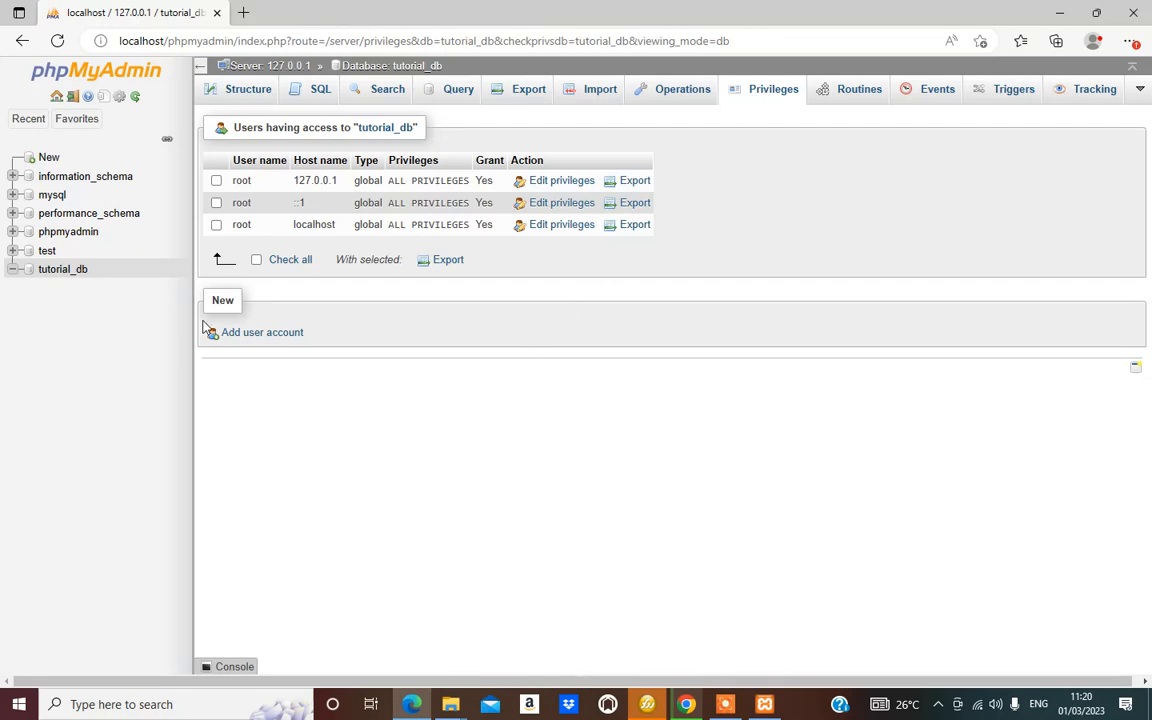
click(270, 334)
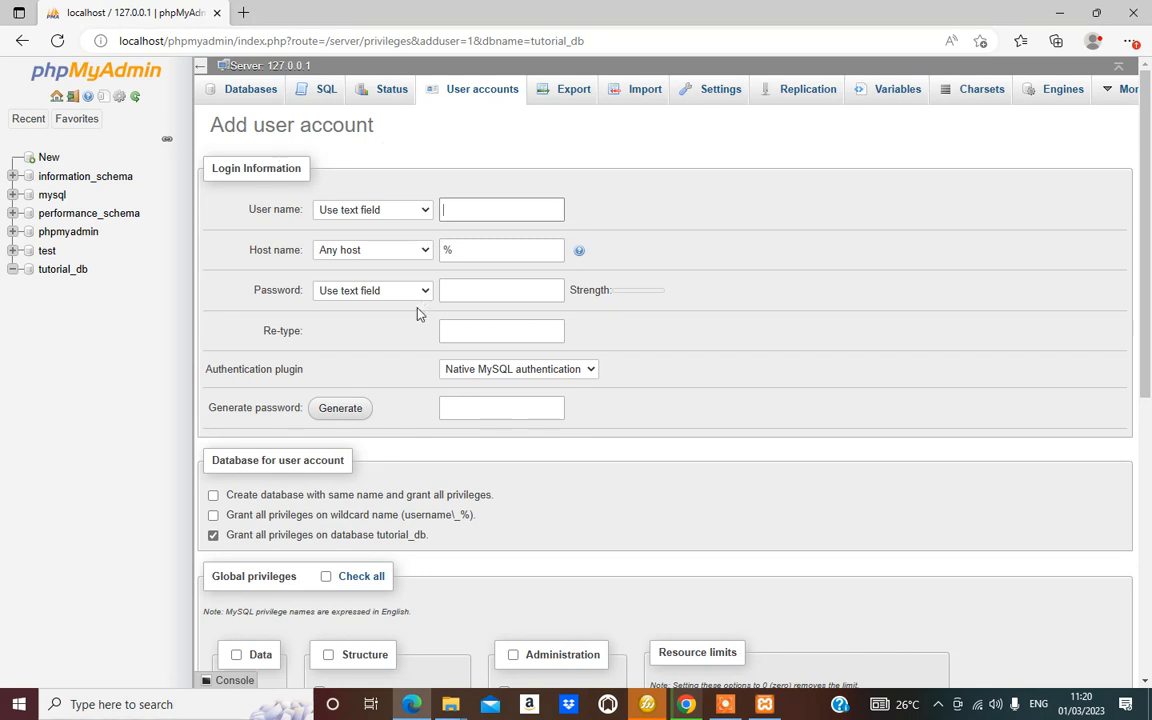
click(403, 214)
click(403, 215)
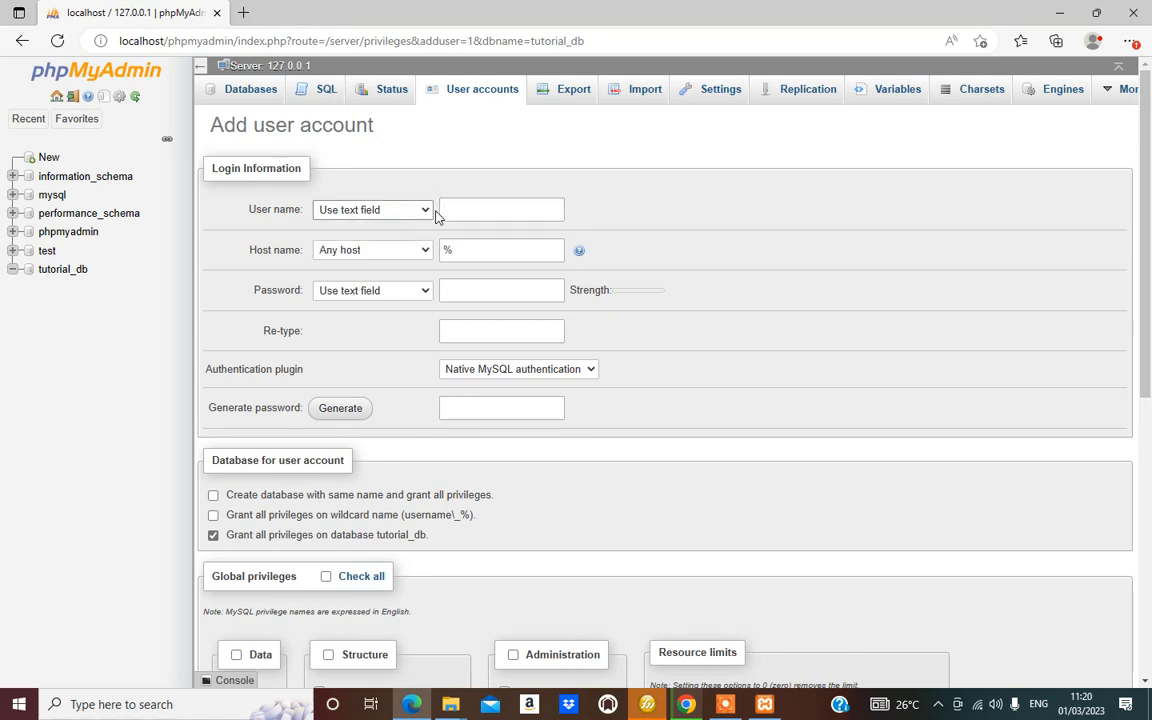
click(463, 208)
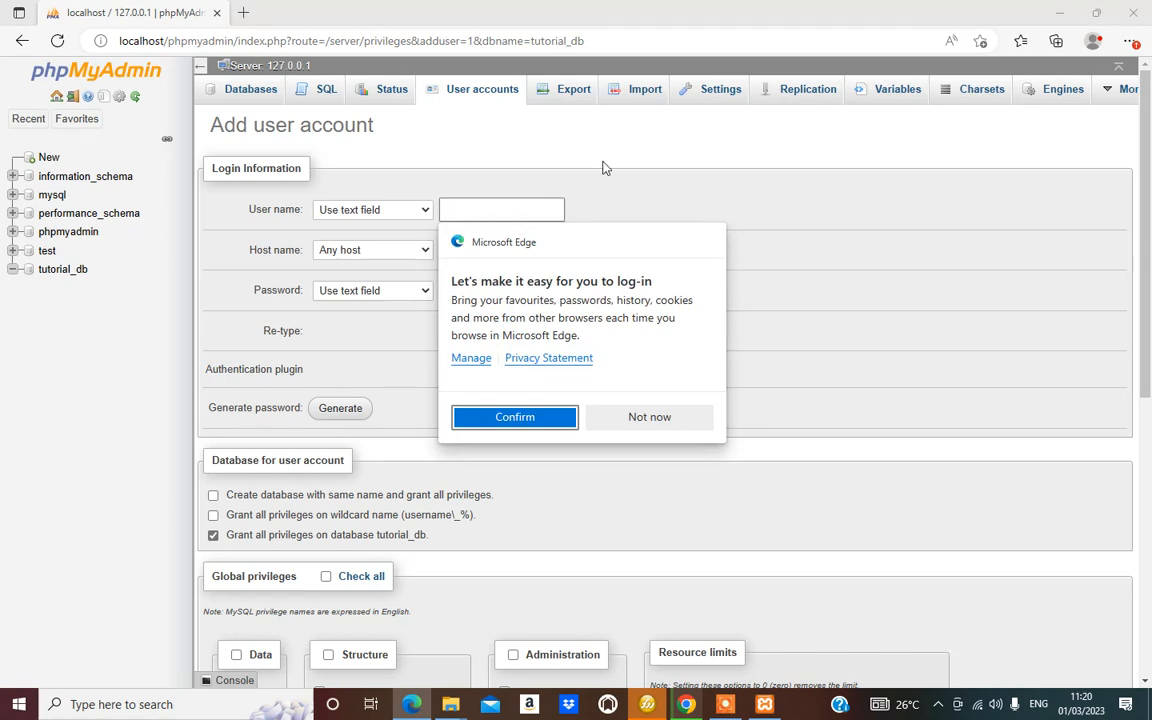
click(829, 192)
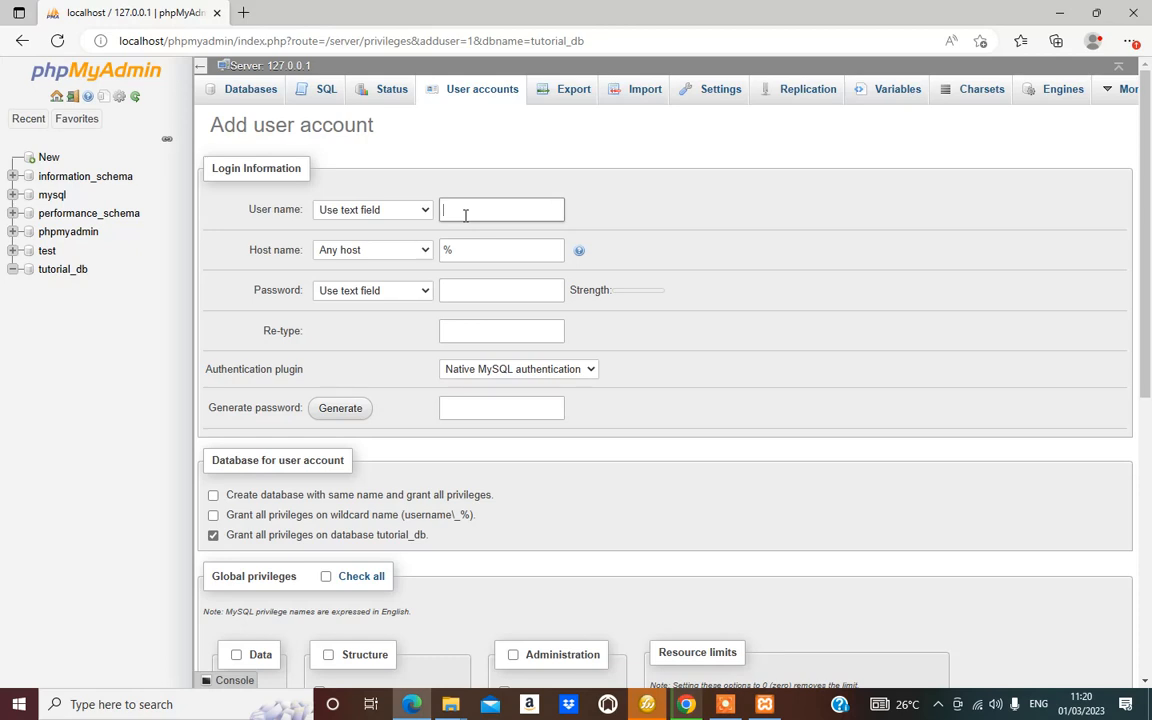
text(RT)
Set the account's host name to Local (localhost) and recheck the user name
click(411, 246)
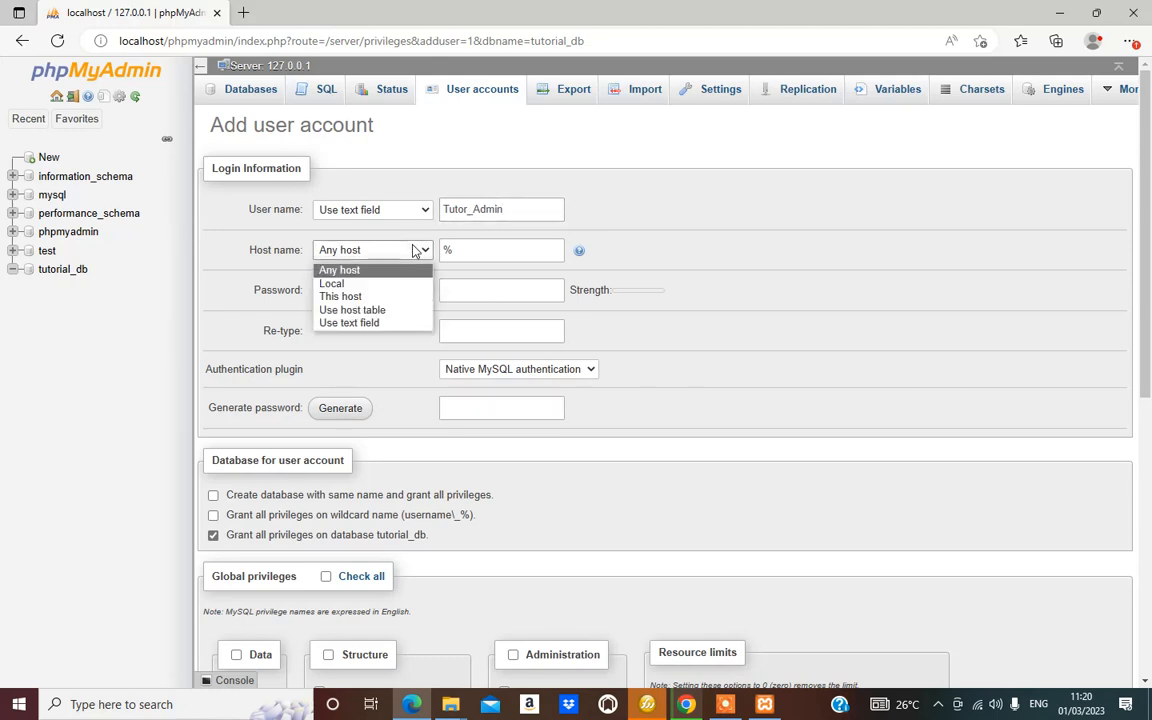
click(340, 285)
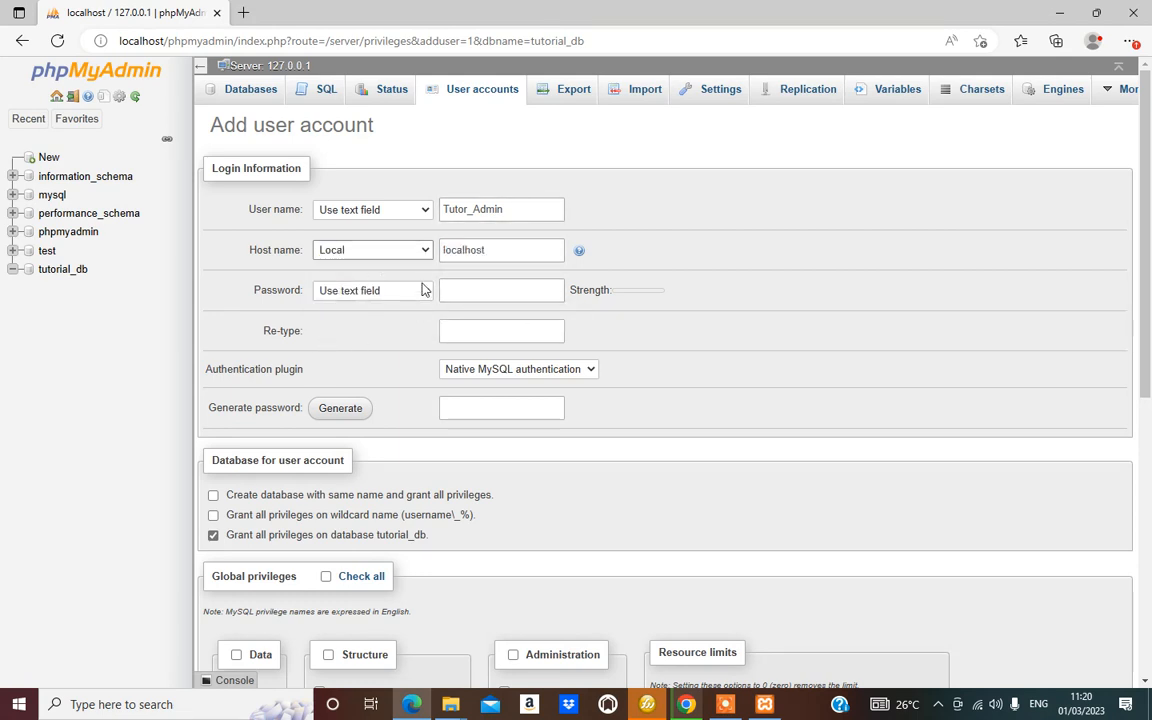
click(490, 289)
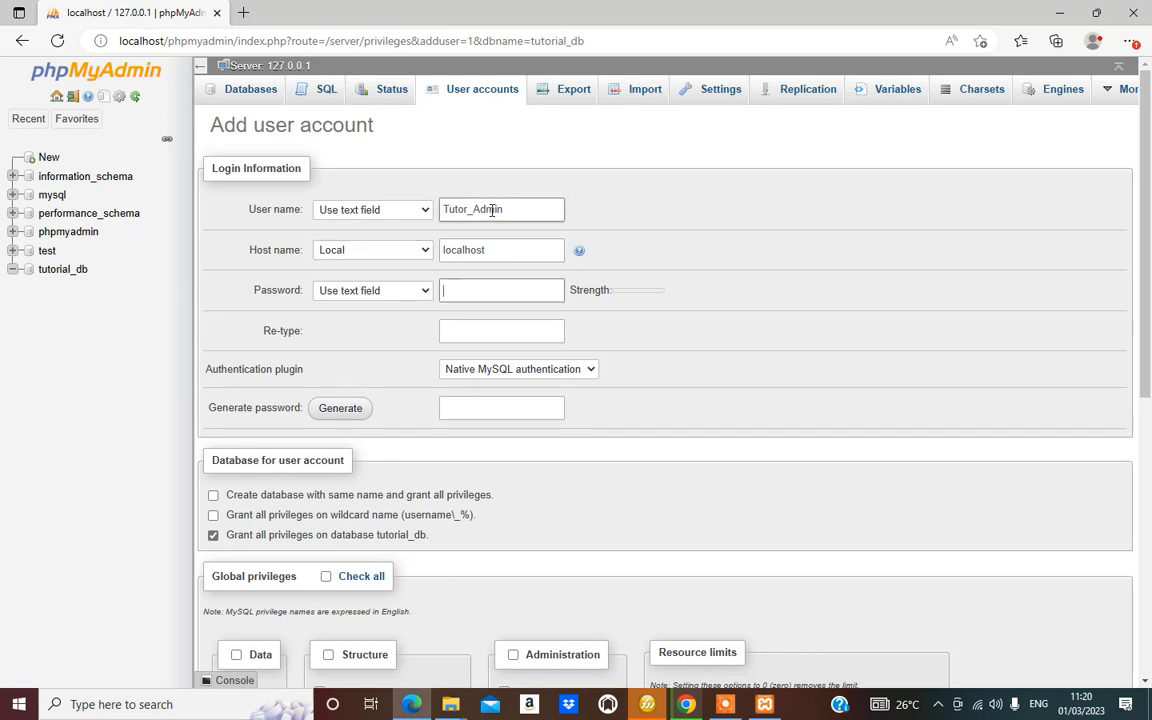
click(456, 206)
double_click(456, 206)
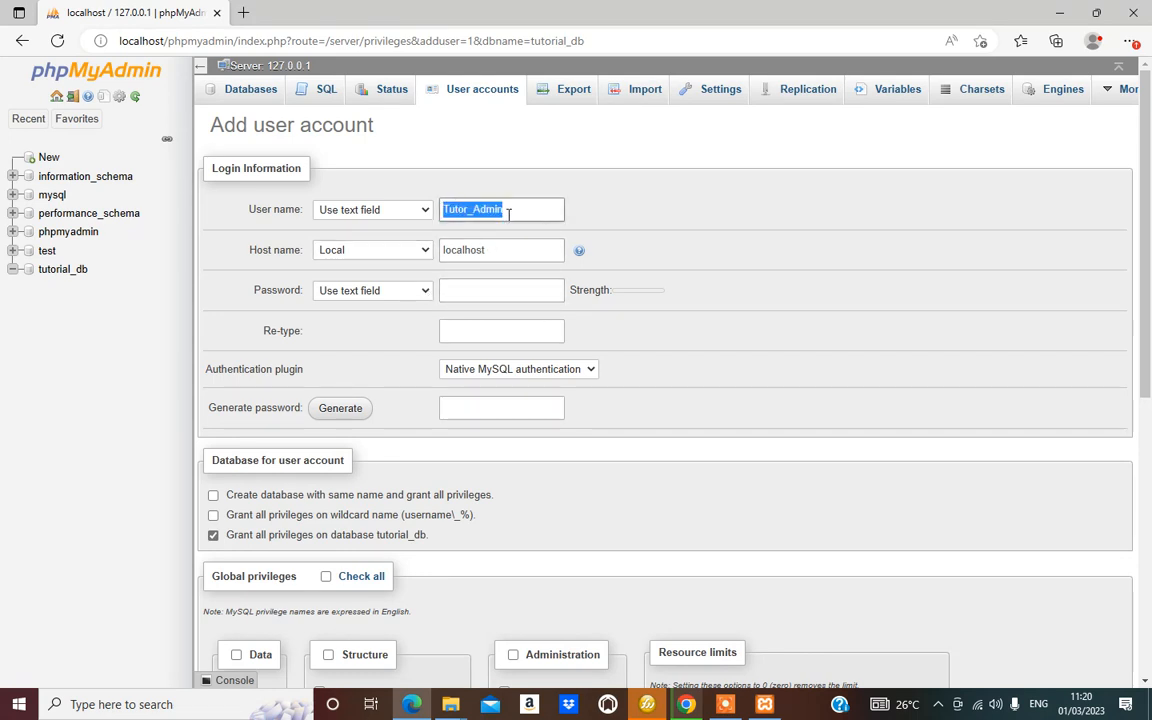
click(463, 210)
drag(466, 209, 405, 192)
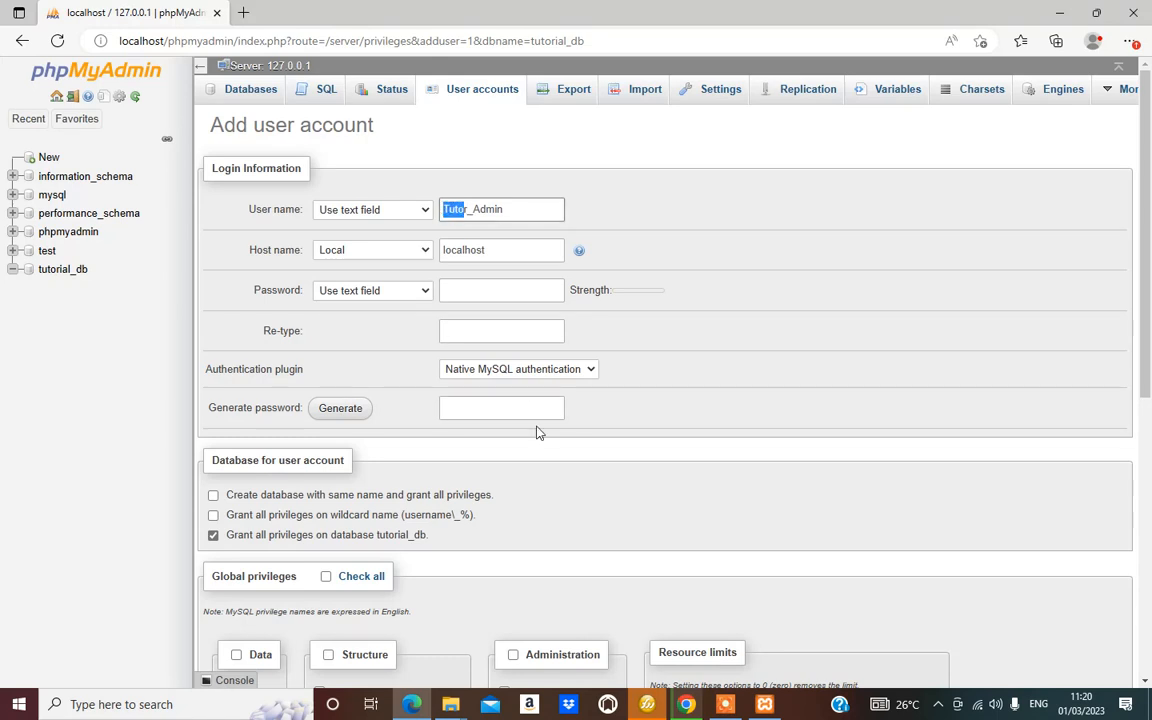
click(476, 290)
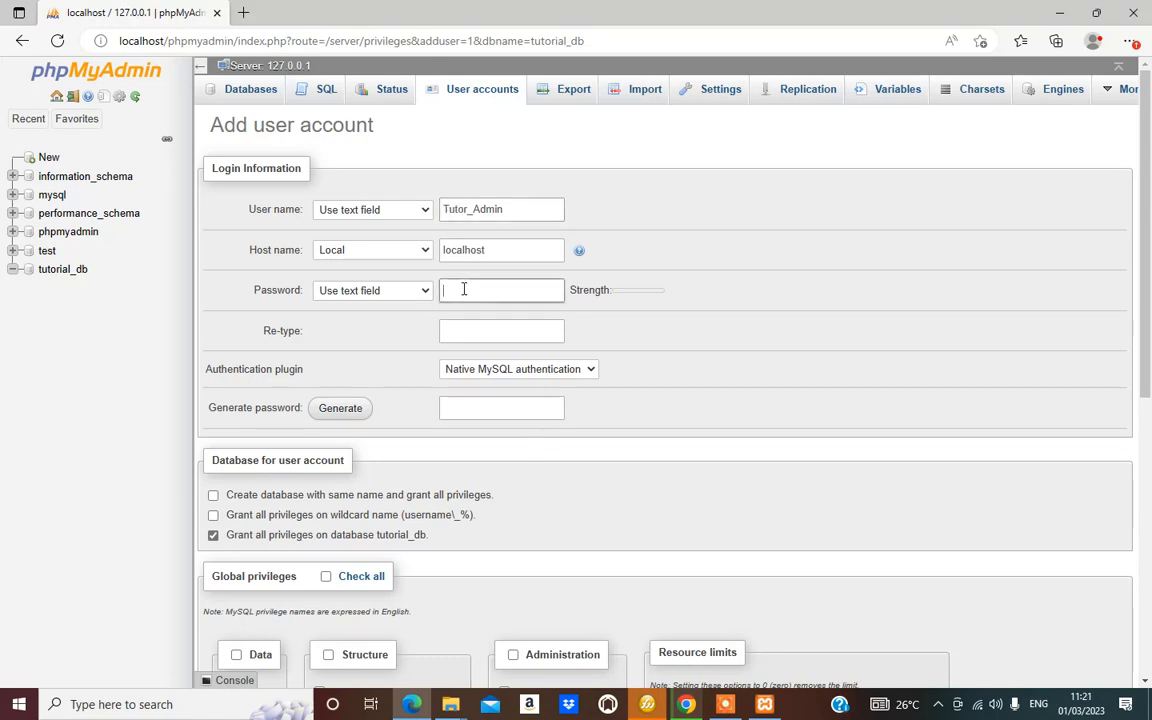
Enter the account password and paste the same password into the re-type field
click(551, 291)
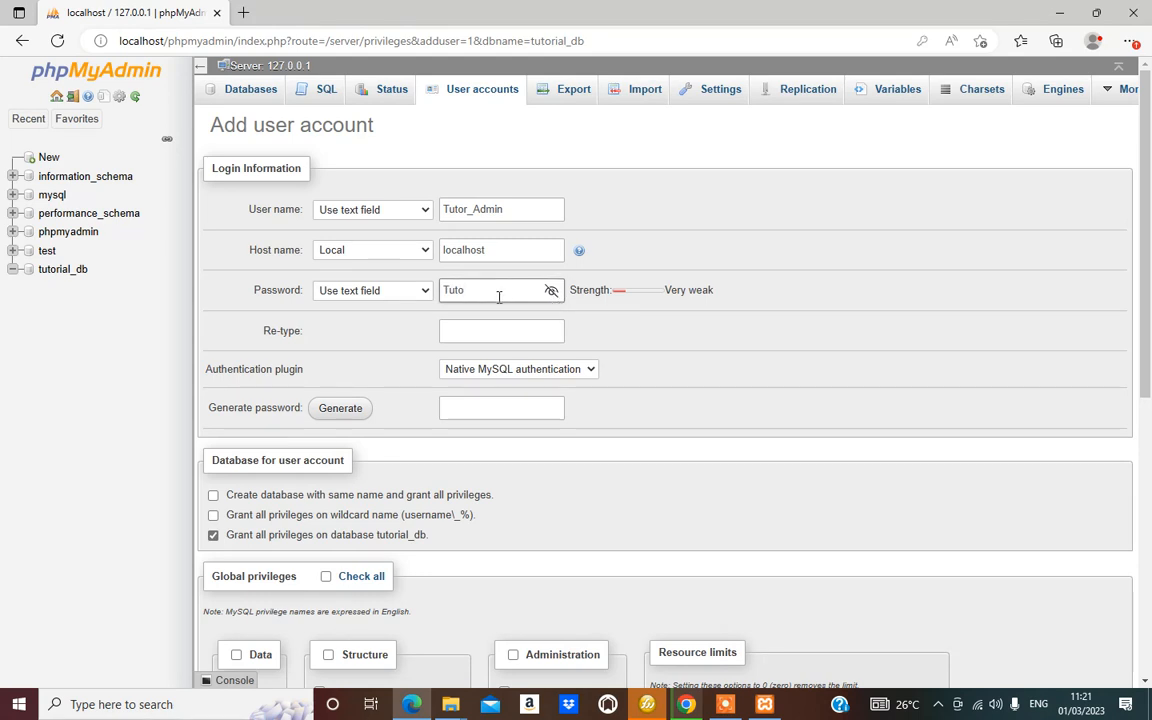
key(BackSpace)
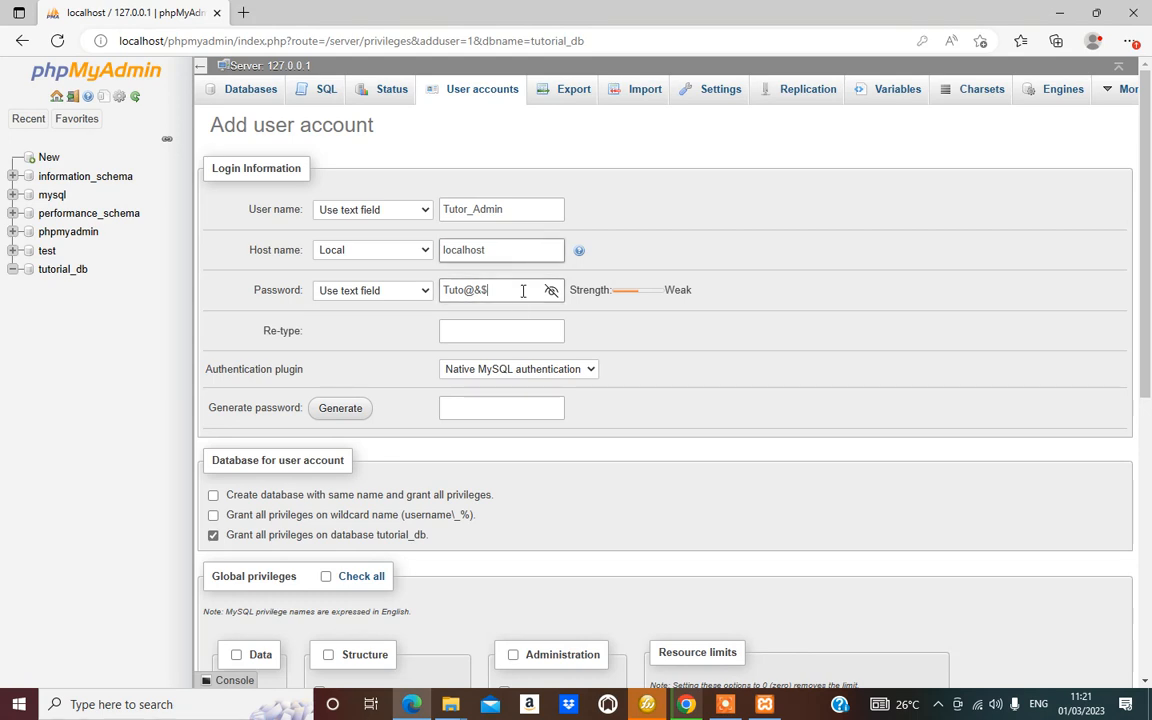
drag(495, 290, 419, 290)
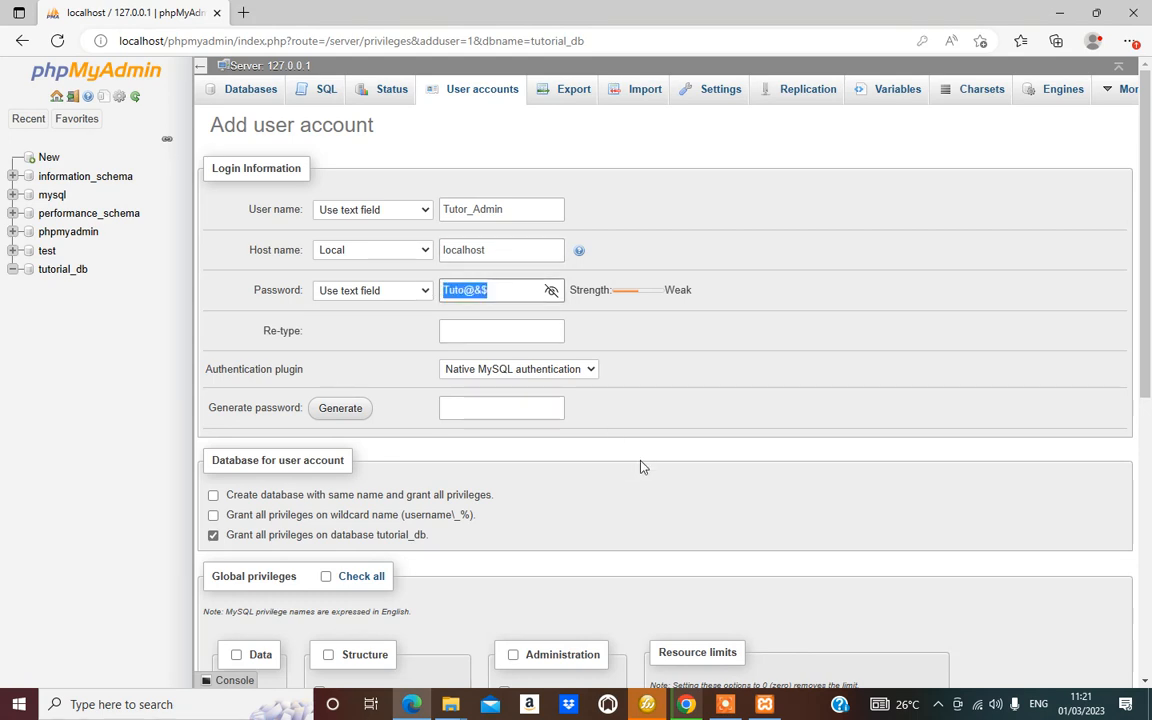
click(504, 334)
key(ctrl+v)
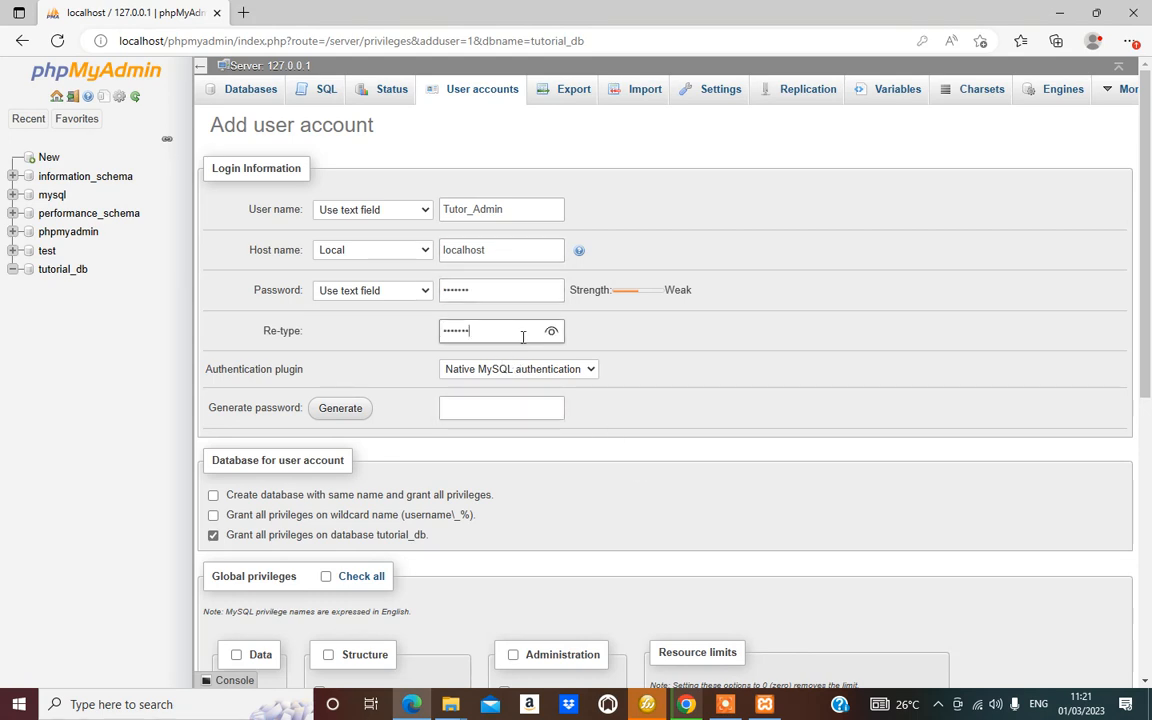
Tick Check all under Global privileges and create the user account with Go
scroll(519, 437, down, 2)
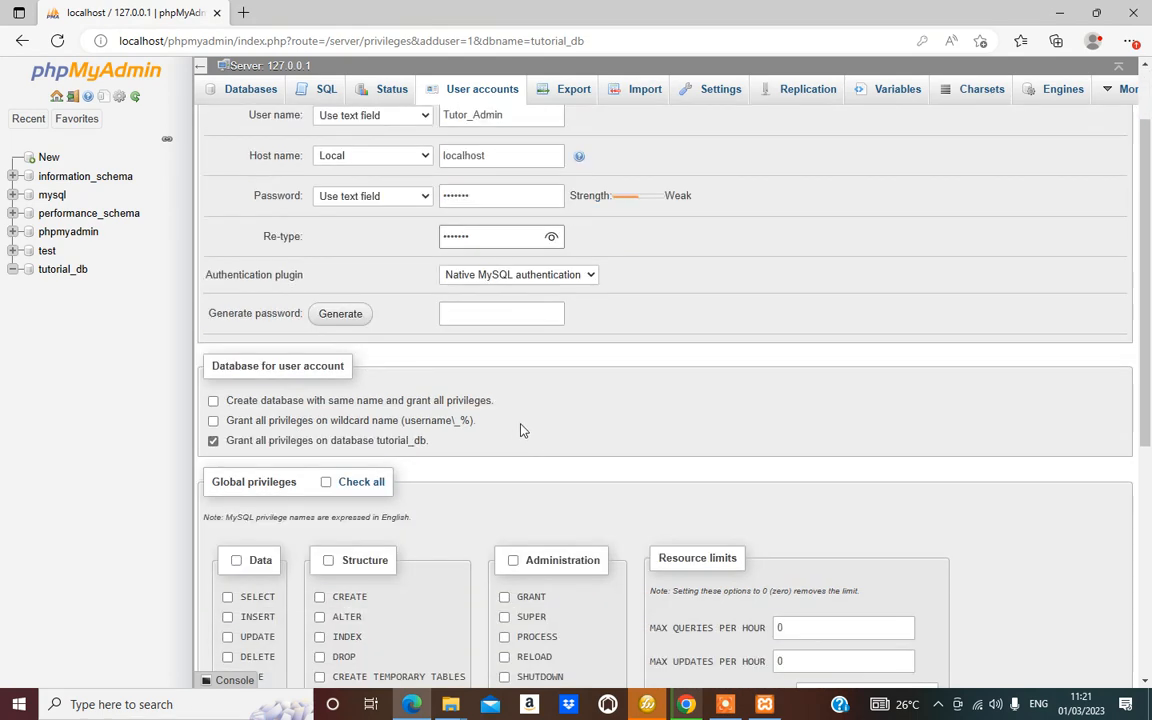
scroll(485, 420, down, 2)
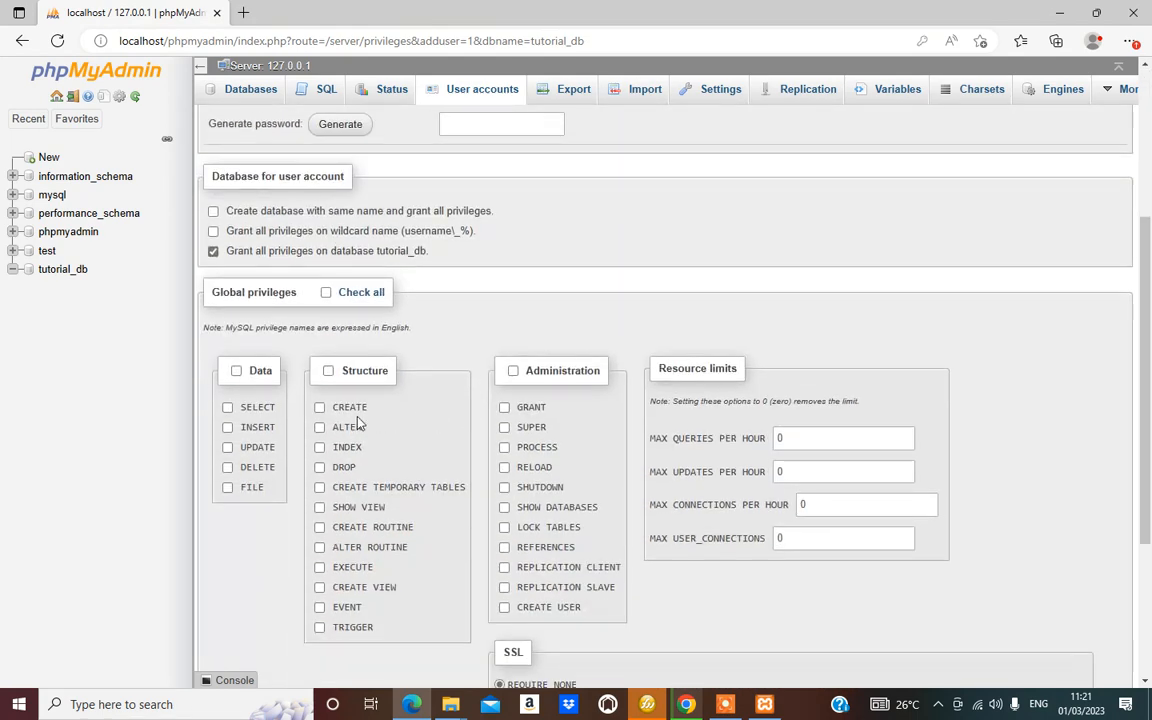
click(327, 294)
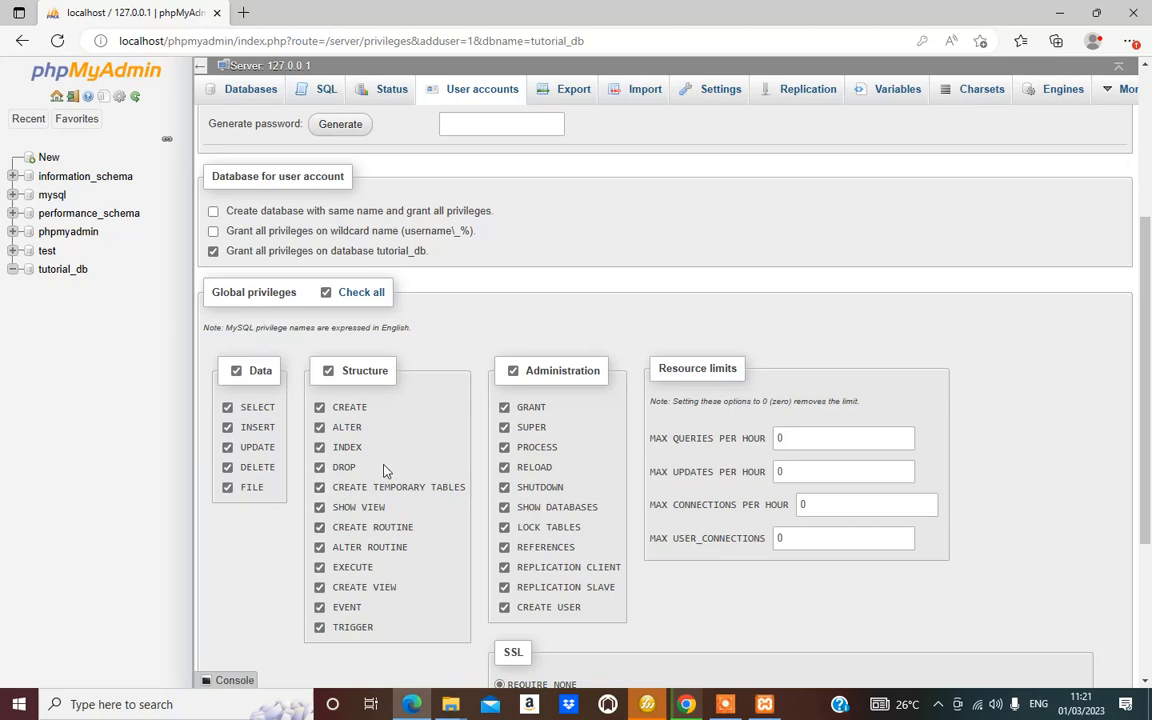
scroll(385, 462, up, 3)
scroll(347, 391, down, 4)
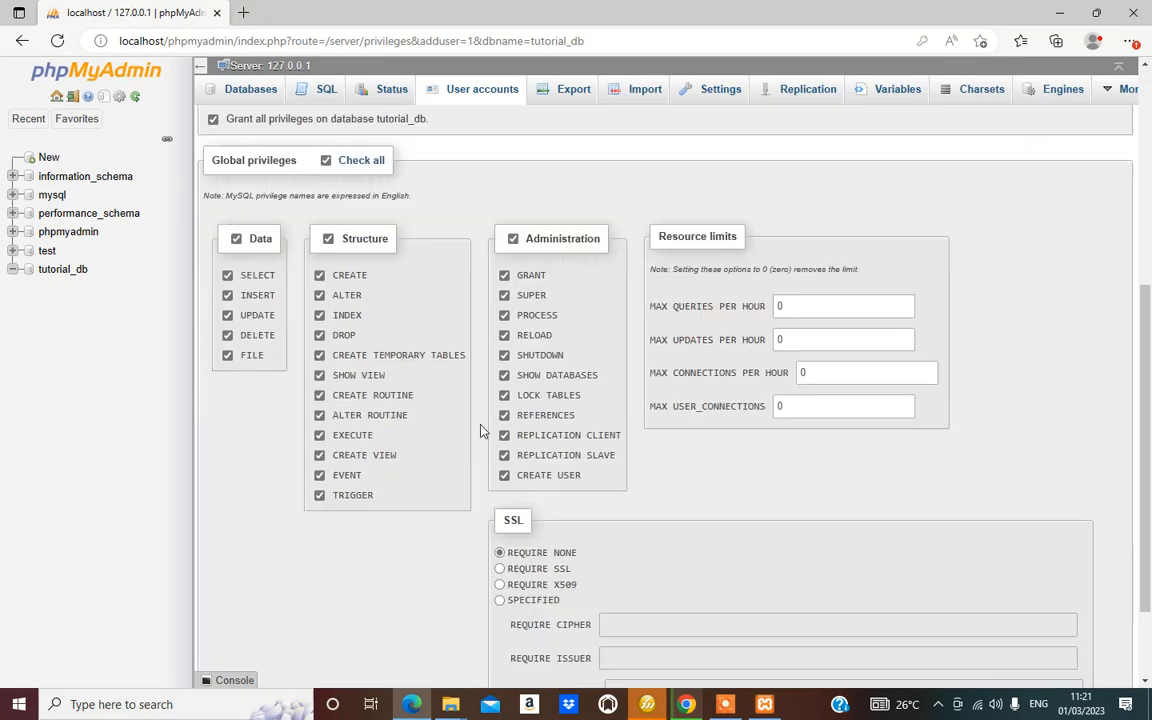
scroll(480, 430, down, 2)
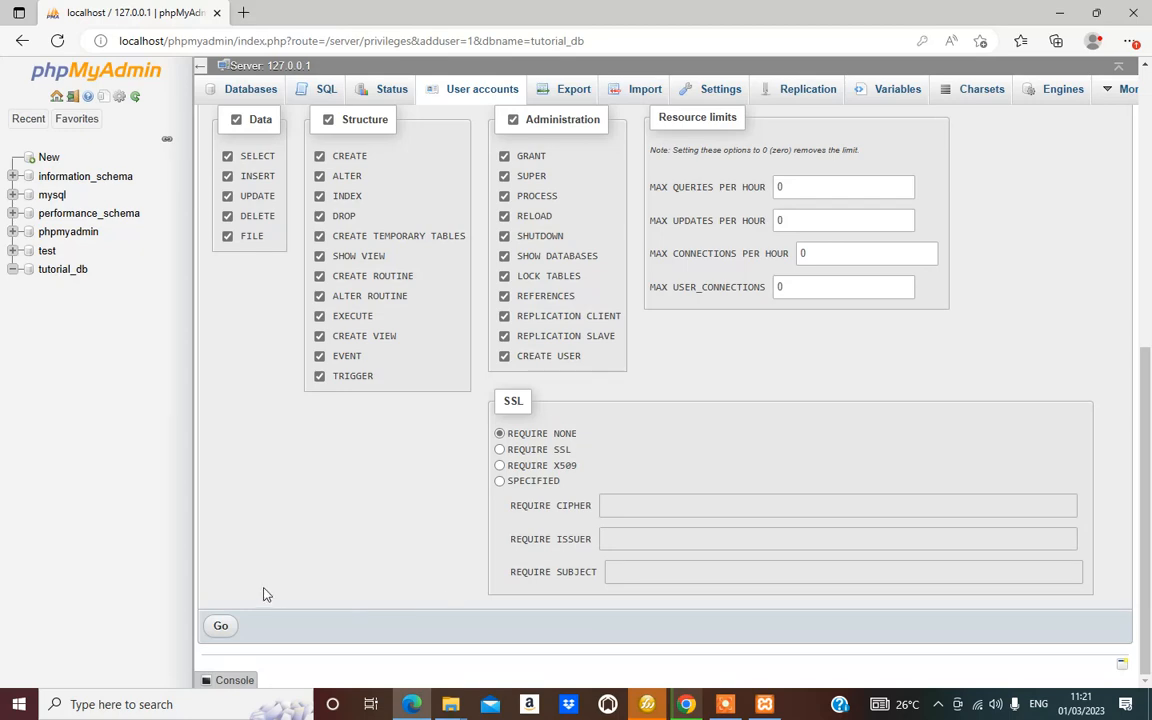
click(220, 627)
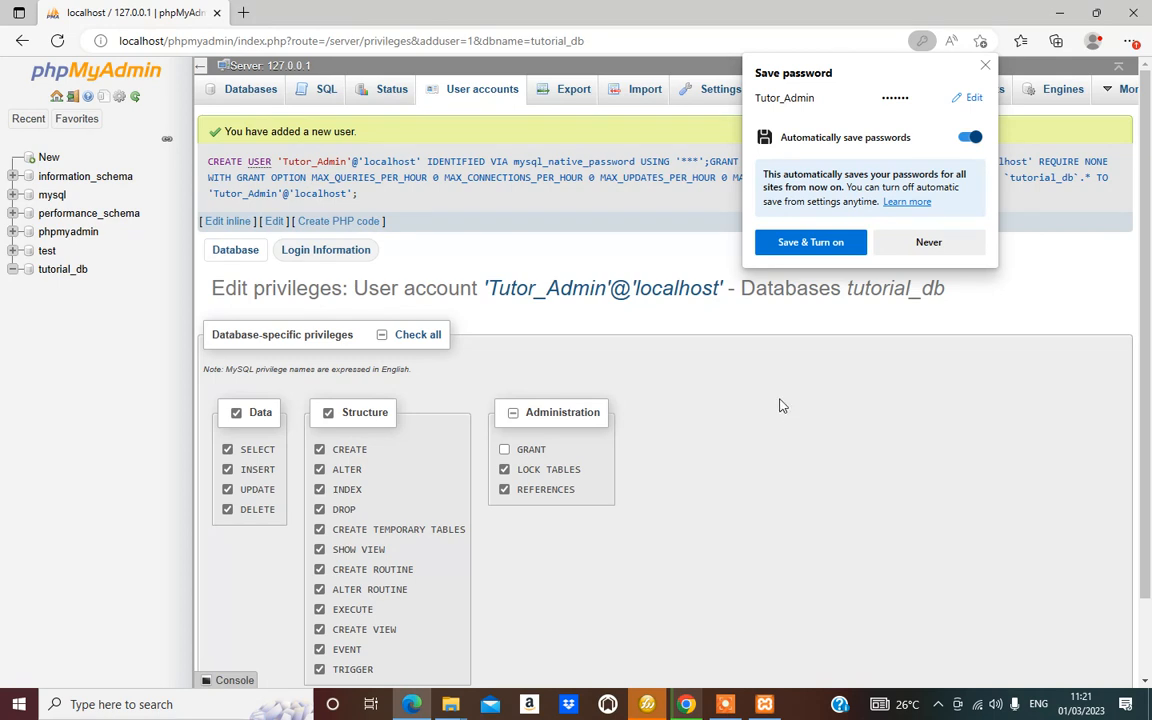
Save the new account's password in Edge and search Windows for 'note'
click(810, 243)
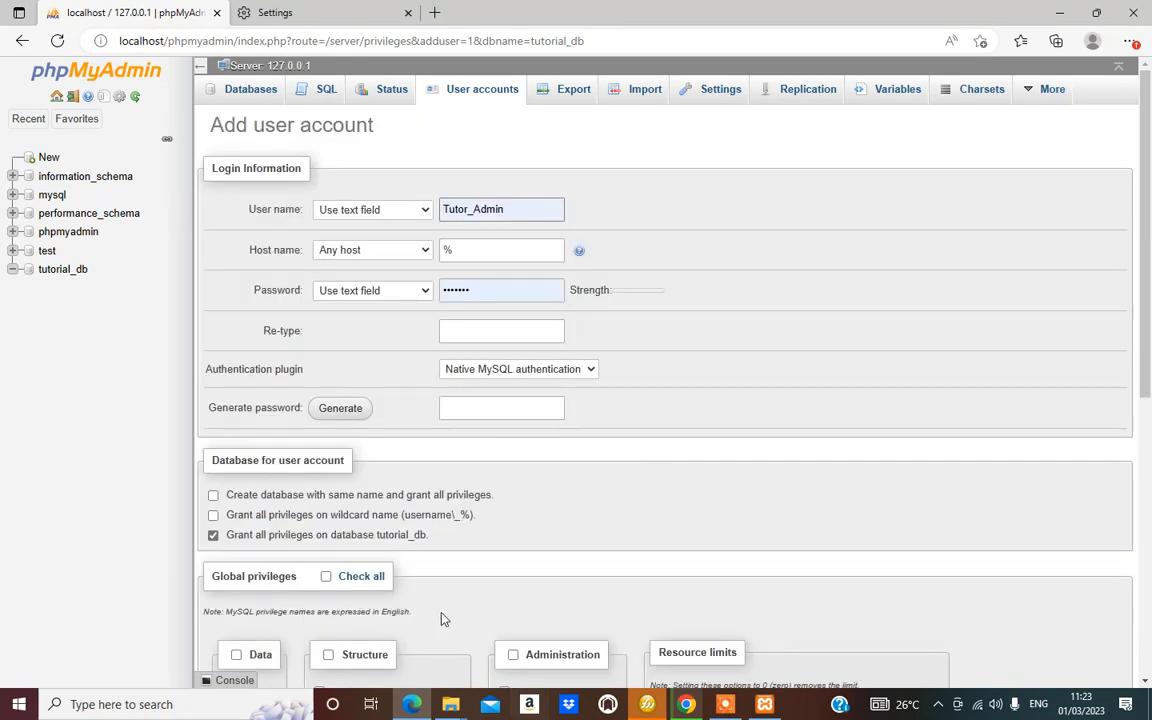
click(90, 706)
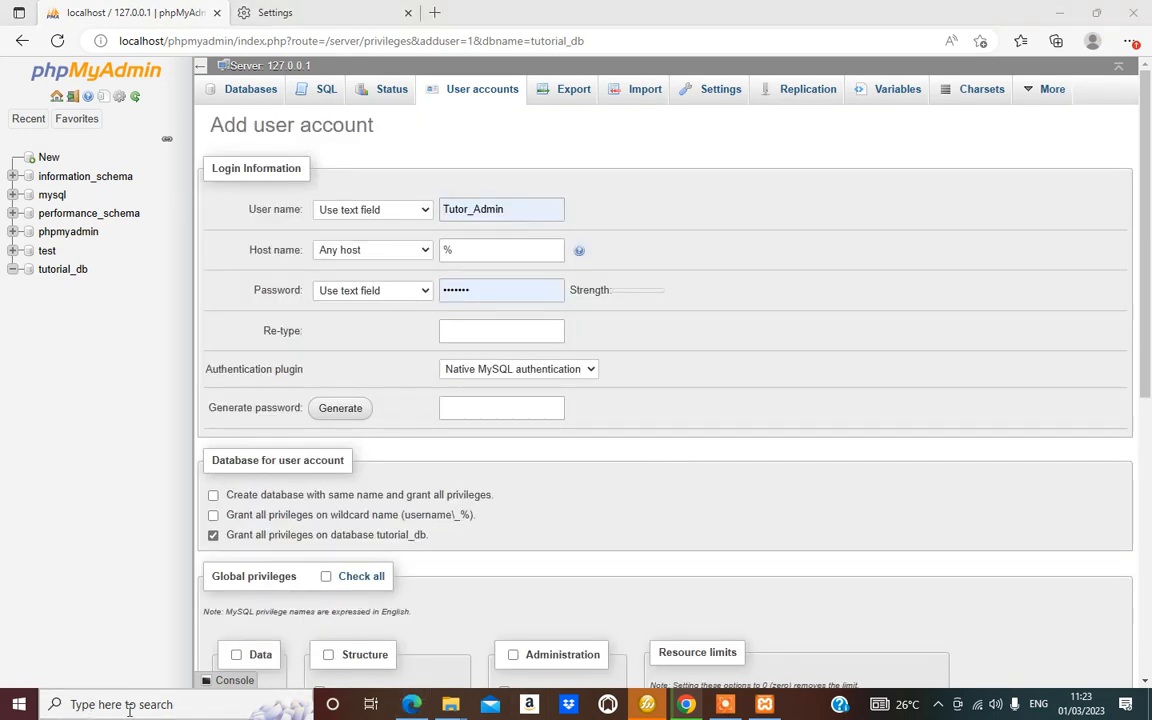
text(note)
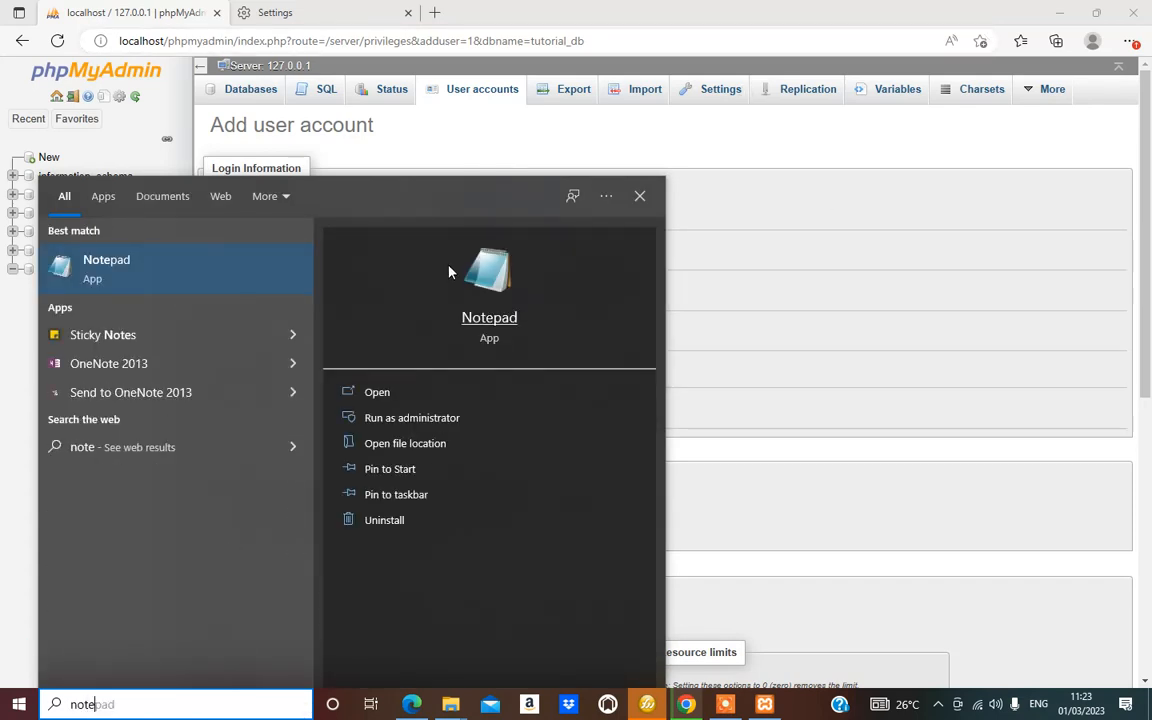
Launch Notepad and type the heading 'Database username'
click(489, 286)
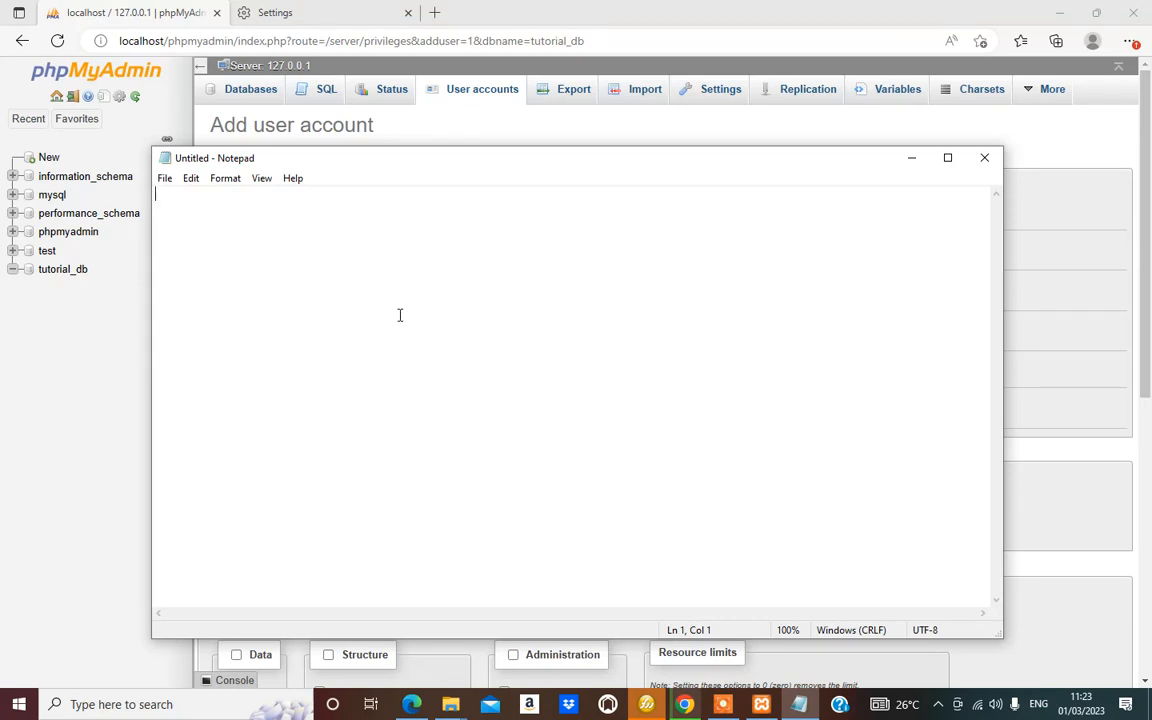
text(Da)
text(tabase )
text(userman)
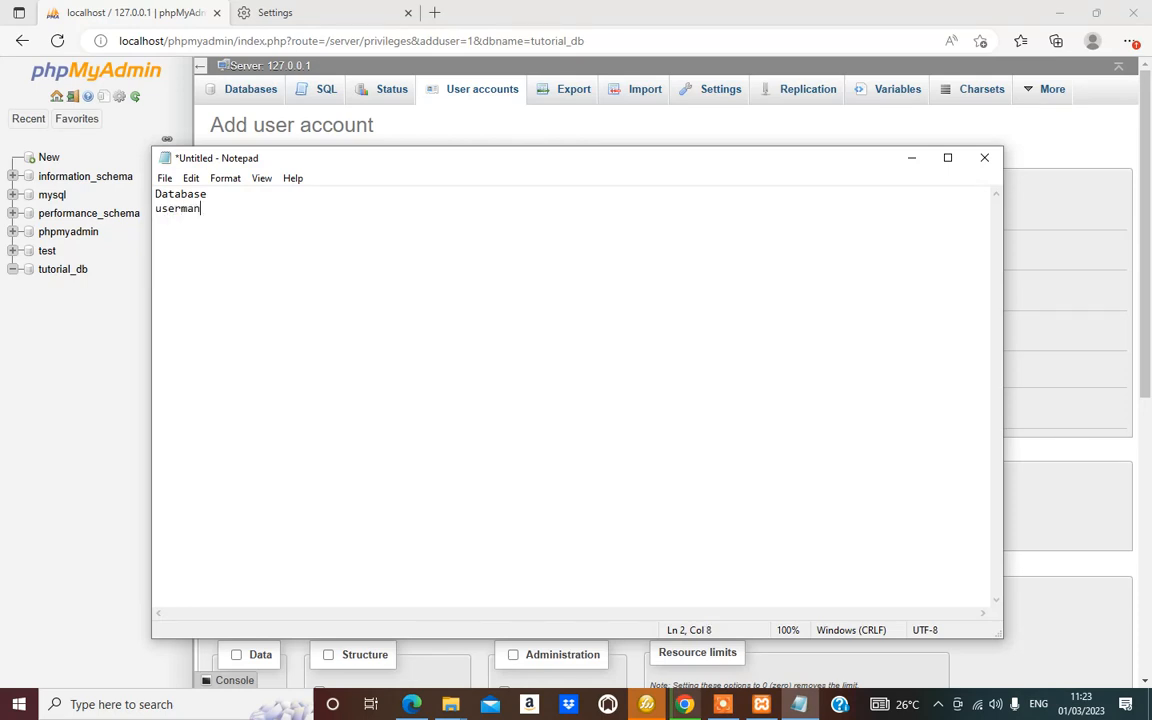
key(BackSpace)
key(BackSpace)
key(BackSpace)
text(name)
Add the credential value after the username label and start a 'password:' line
click(5, 310)
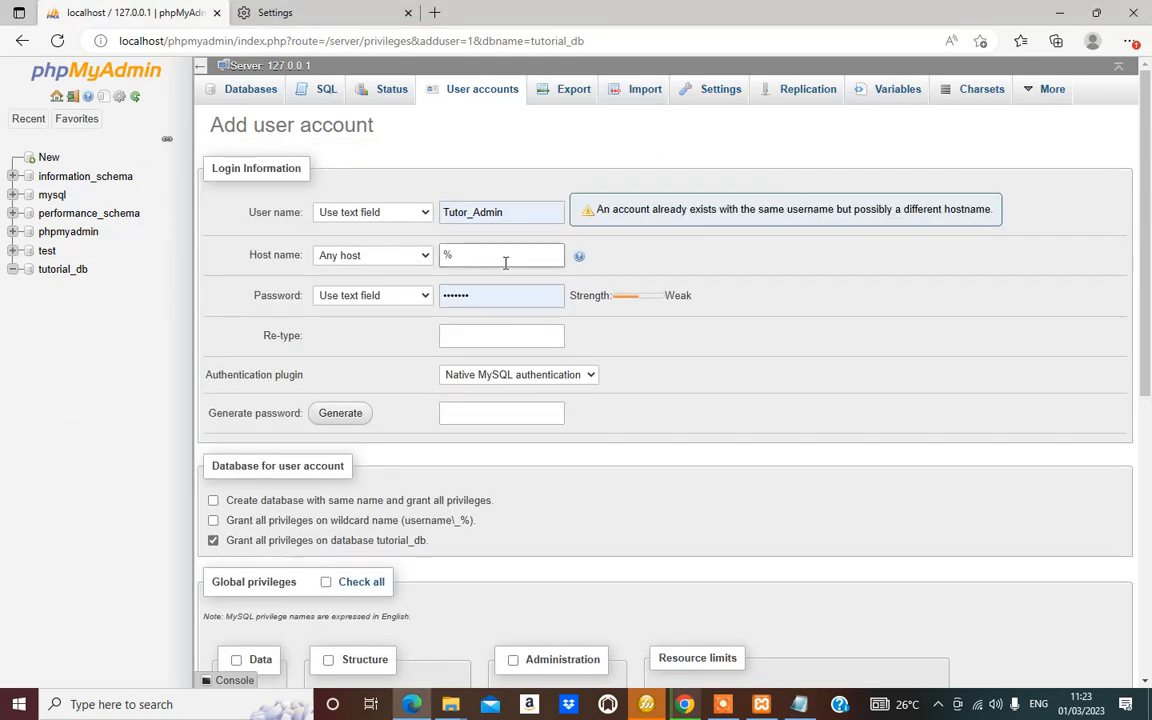
click(512, 209)
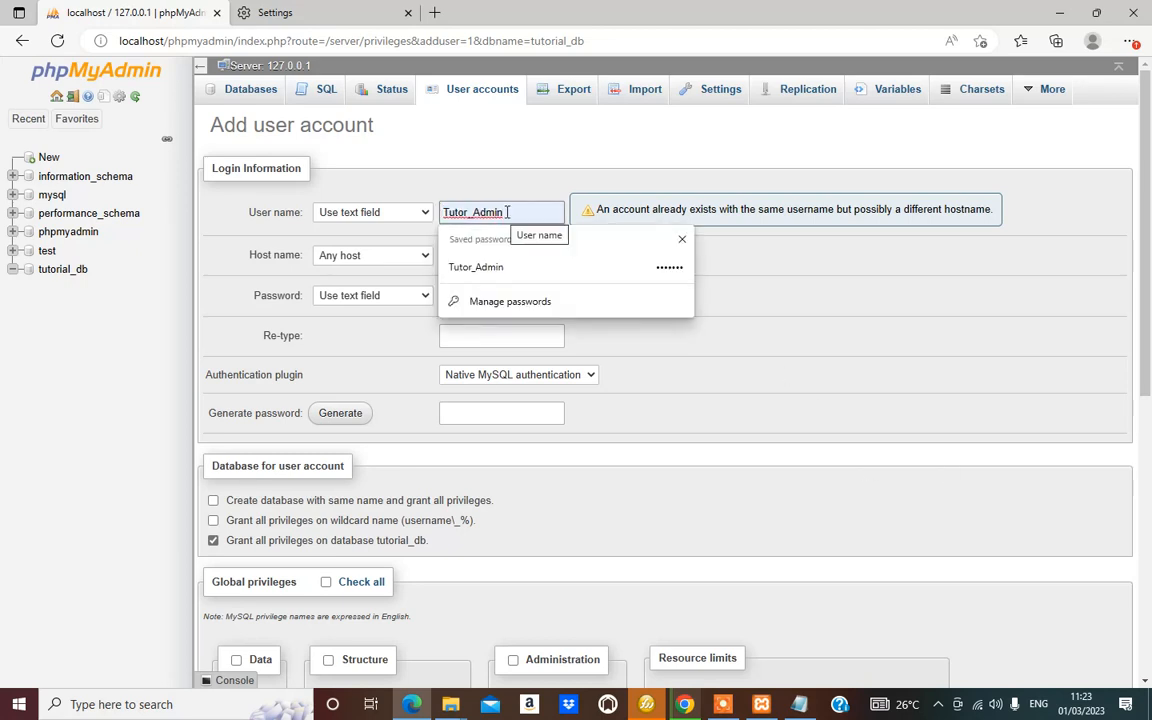
drag(506, 212, 444, 212)
click(444, 212)
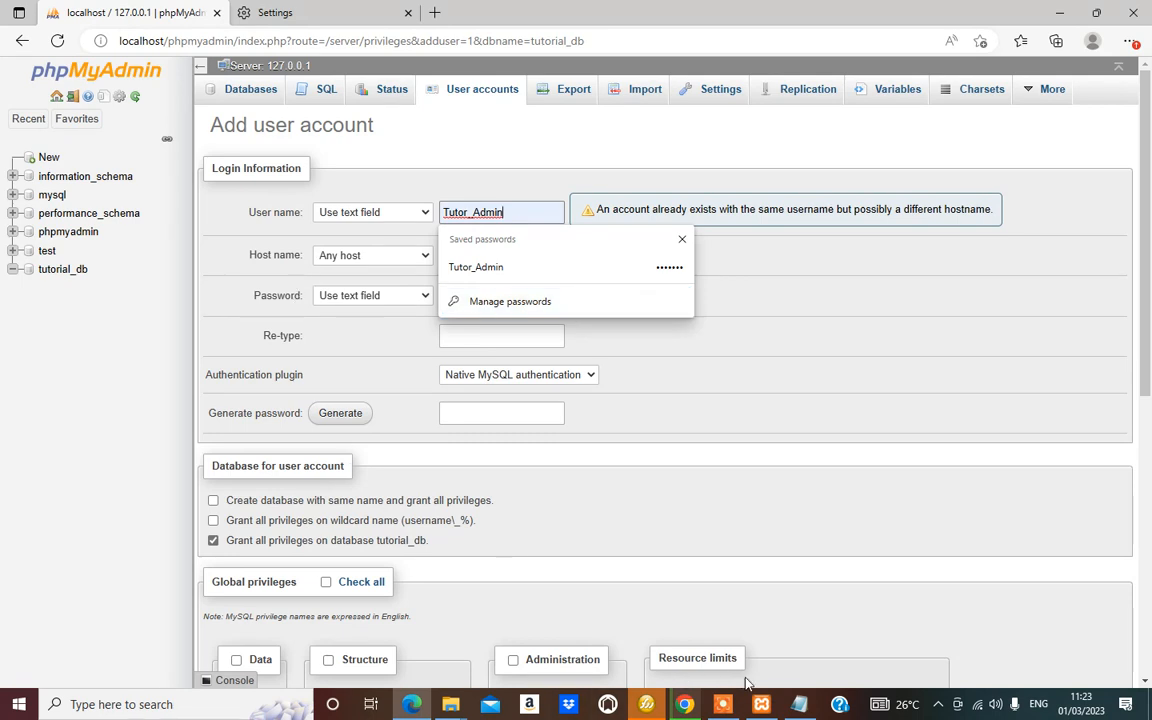
click(799, 704)
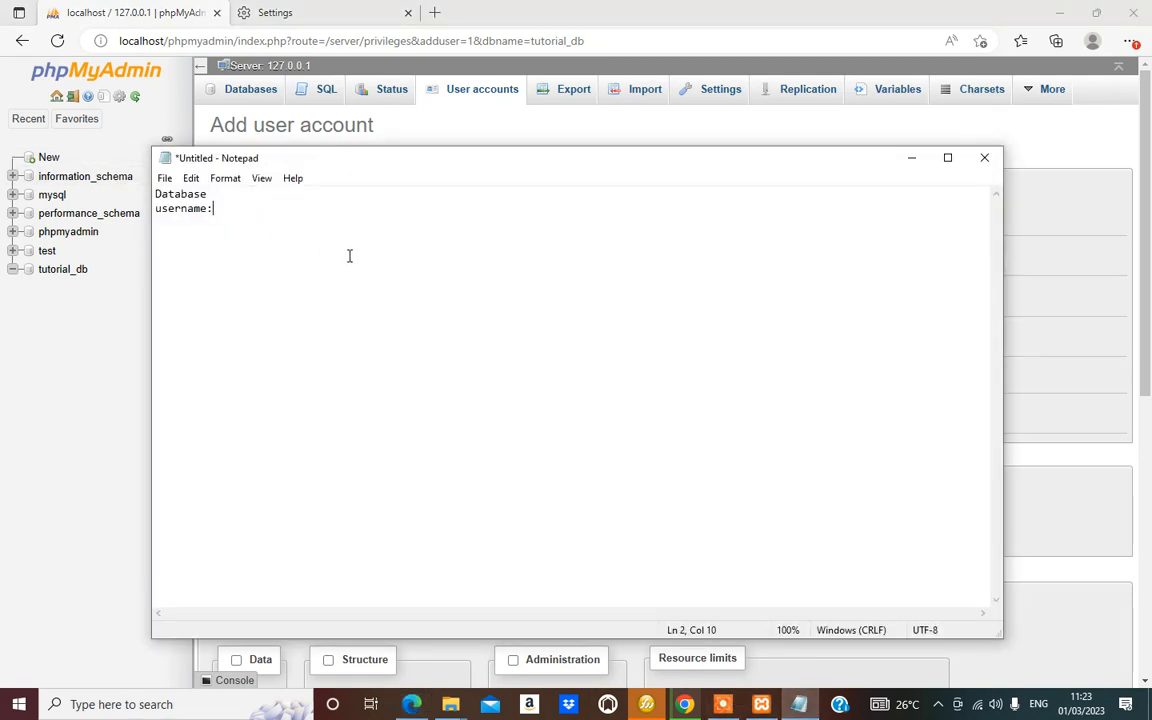
key(Return)
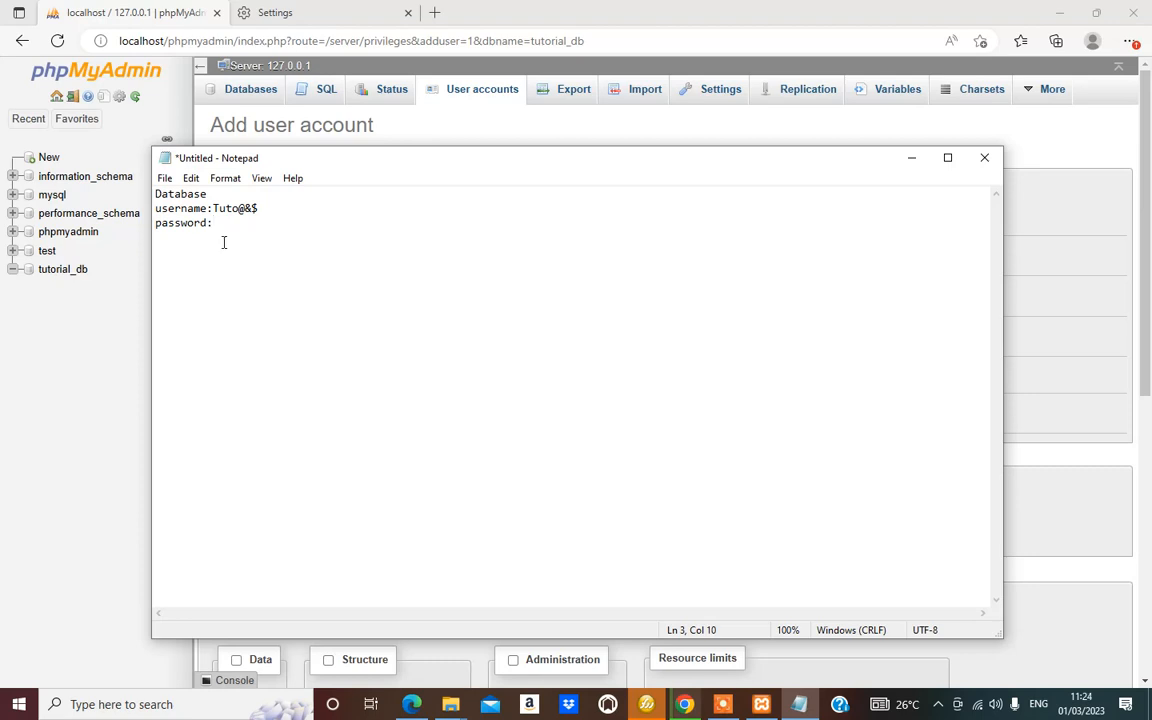
text(password:)
Copy the password from Edge's saved passwords page for the note
click(126, 442)
click(508, 299)
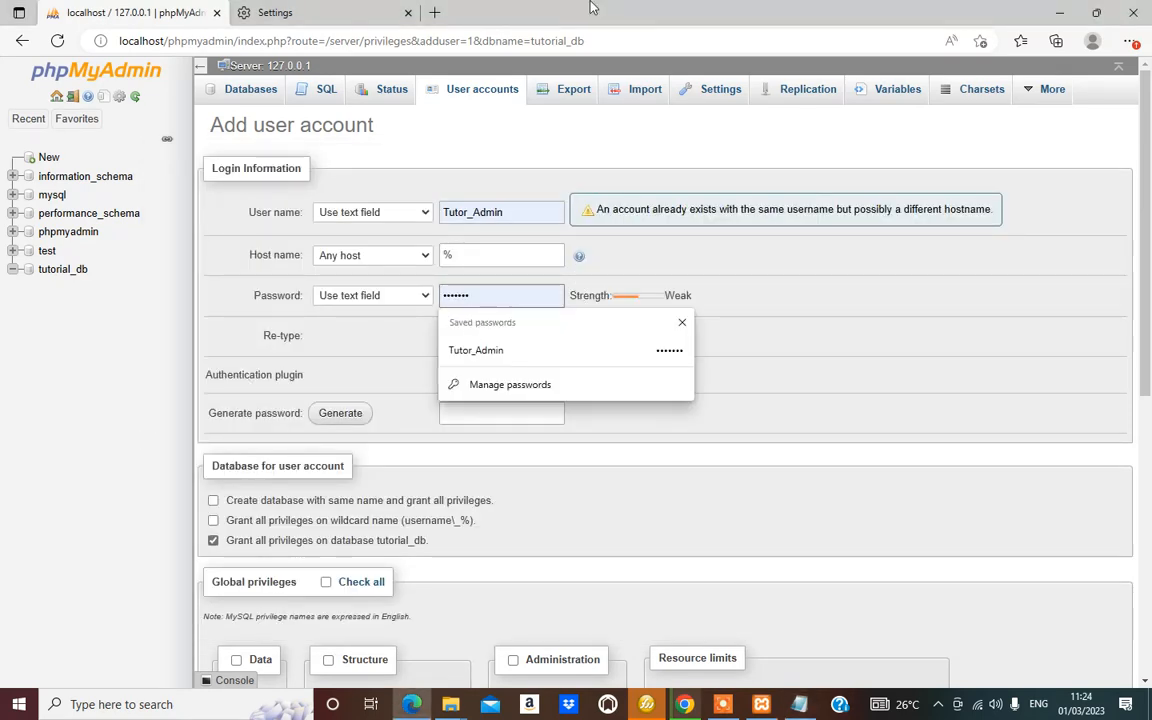
click(290, 12)
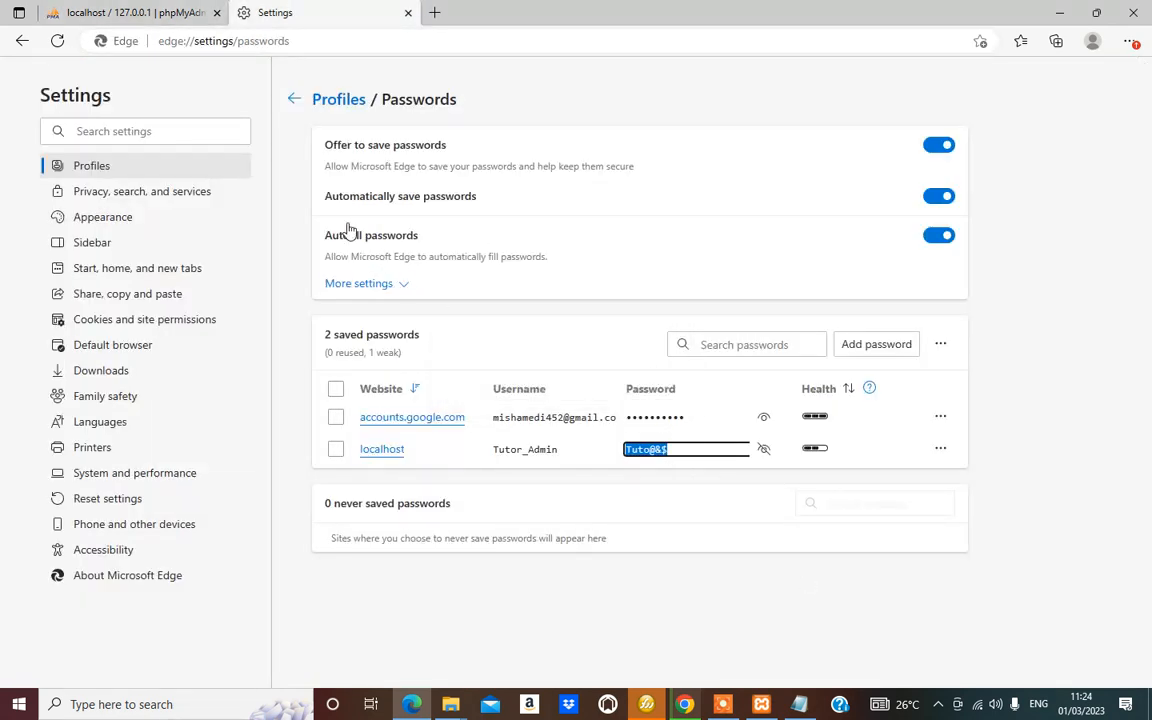
click(800, 706)
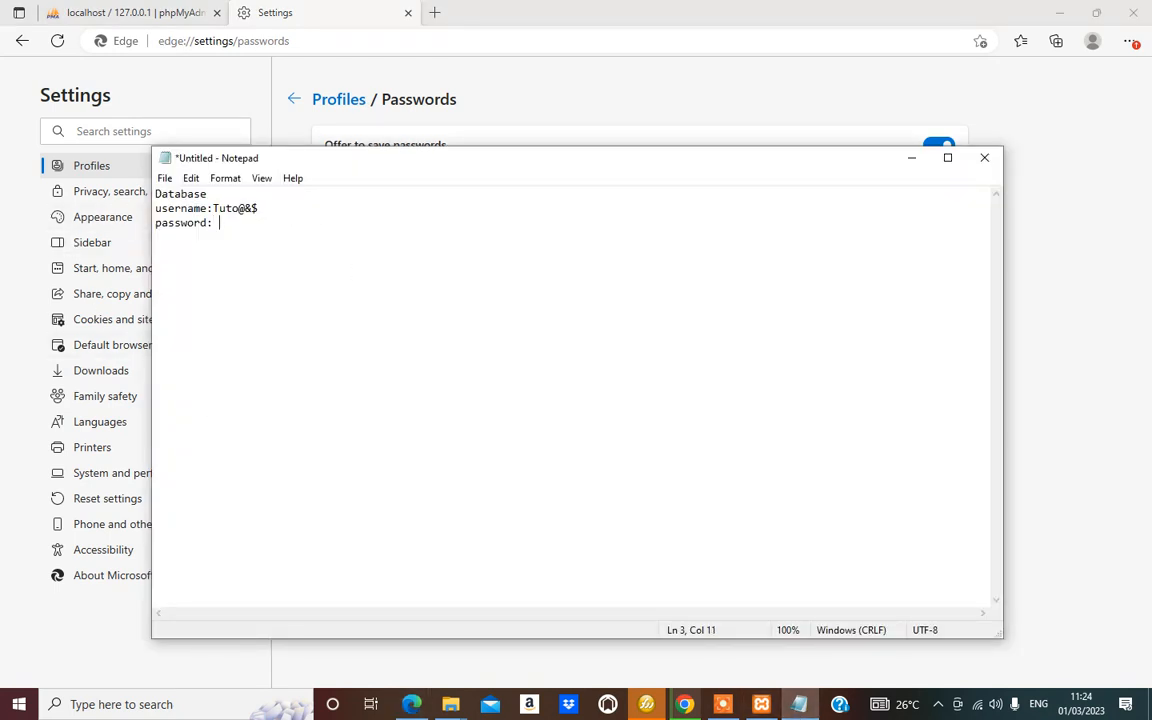
Paste the password after the password label and copy the username Tutor_Admin from the form
key(ctrl+v)
click(170, 14)
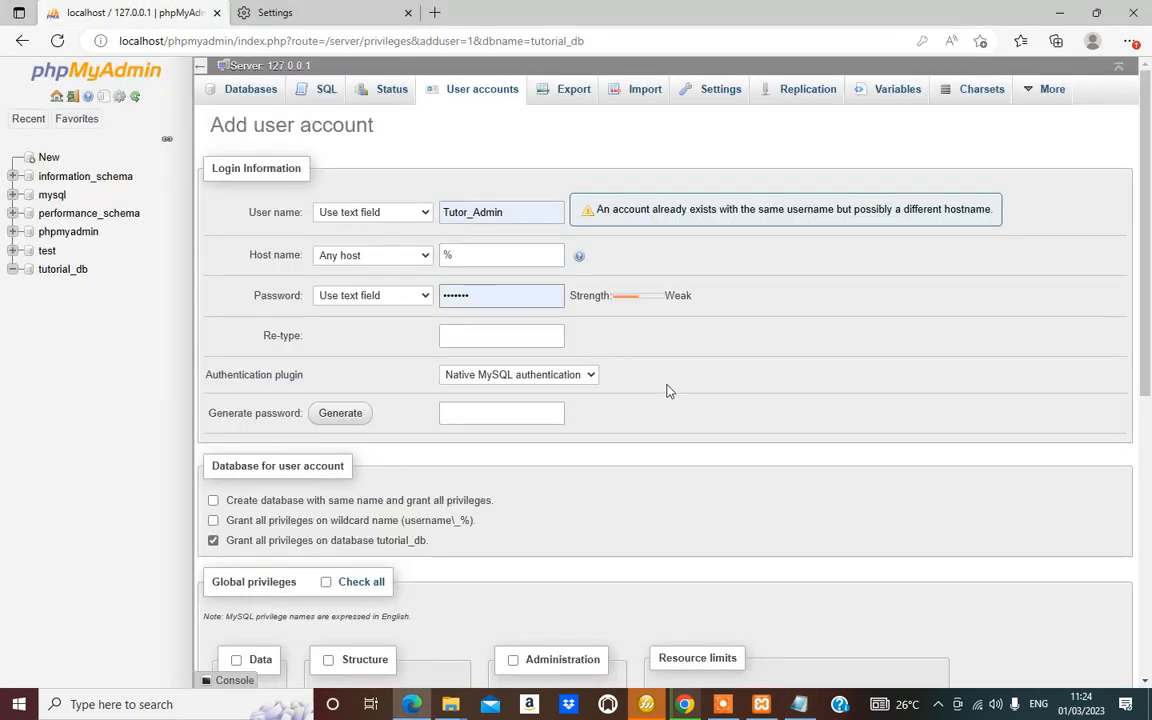
drag(514, 213, 437, 212)
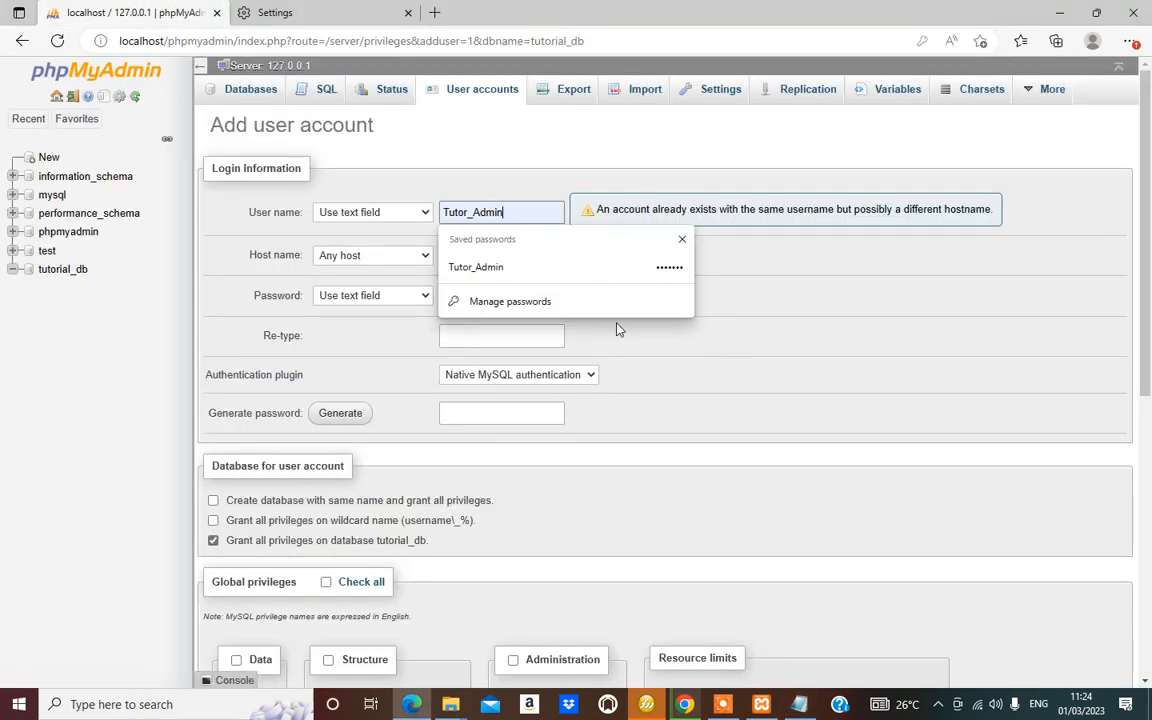
drag(507, 215, 436, 215)
key(ctrl+c)
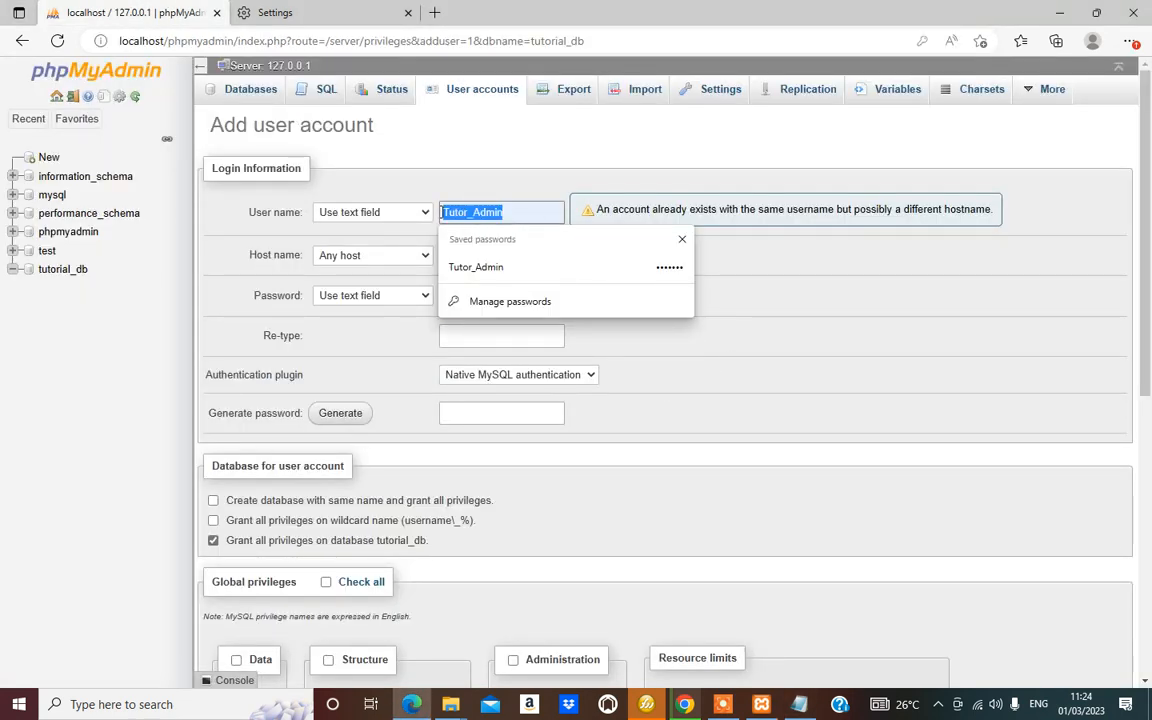
click(800, 705)
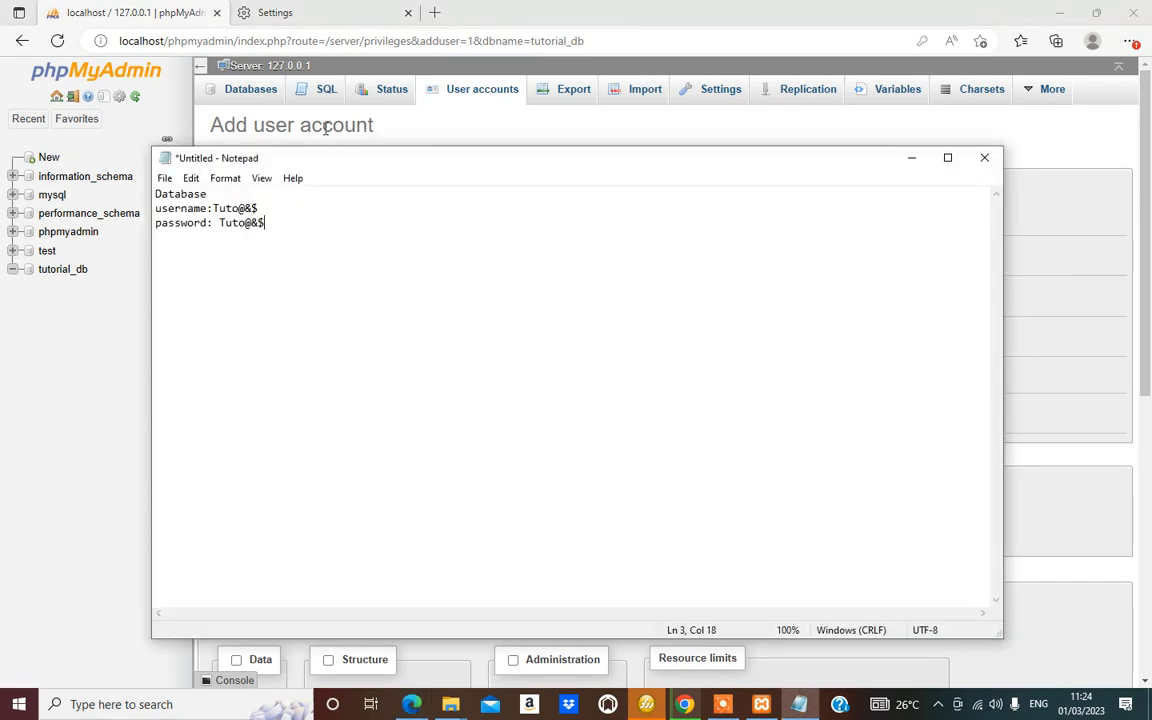
double_click(240, 208)
drag(259, 208, 215, 206)
click(323, 208)
Copy Tutor_Admin from the creation query and select the old username value in the note
click(105, 420)
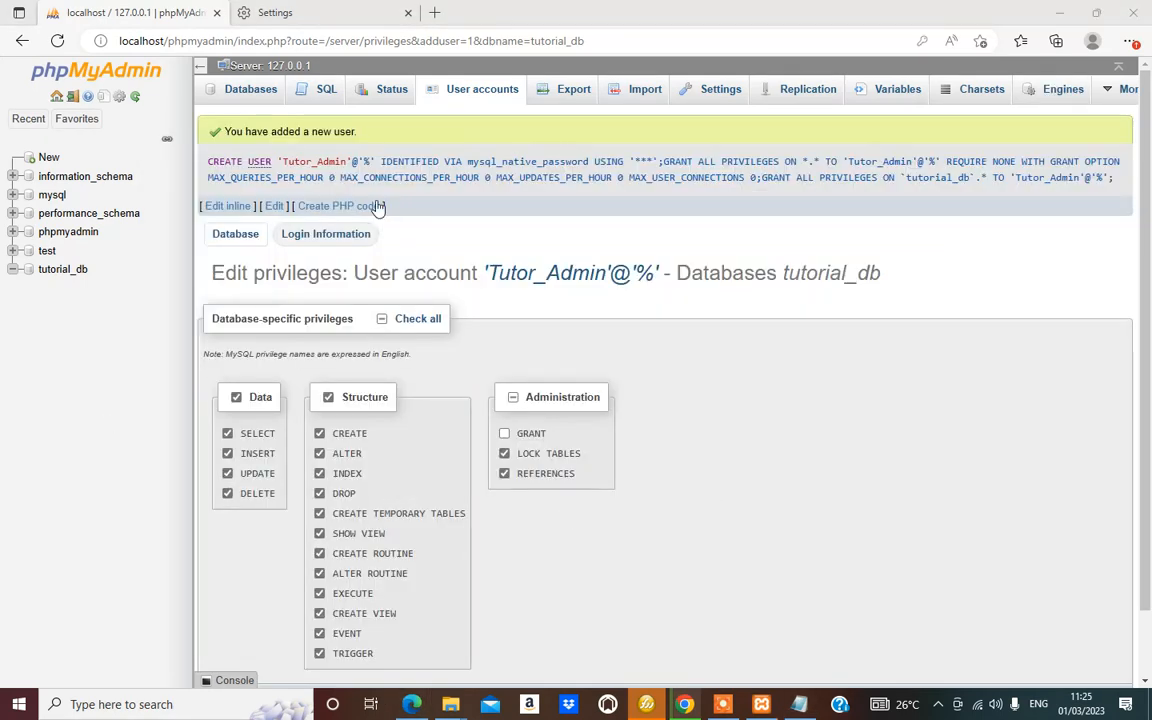
drag(348, 161, 293, 161)
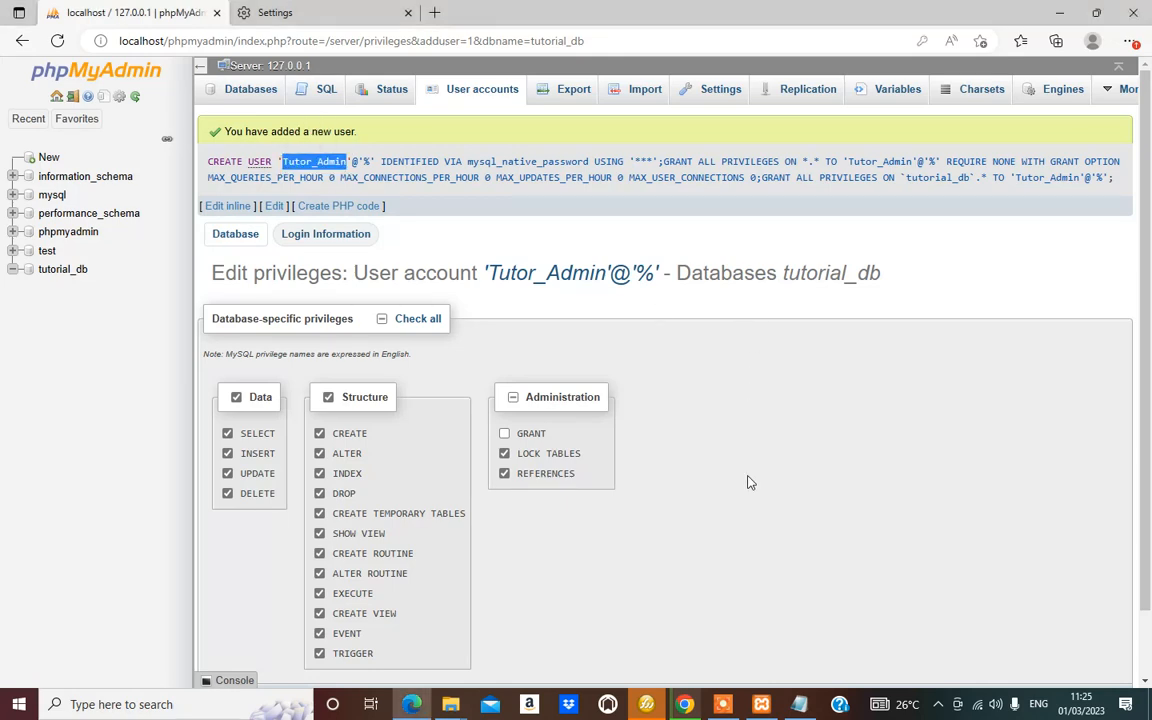
click(799, 704)
click(266, 208)
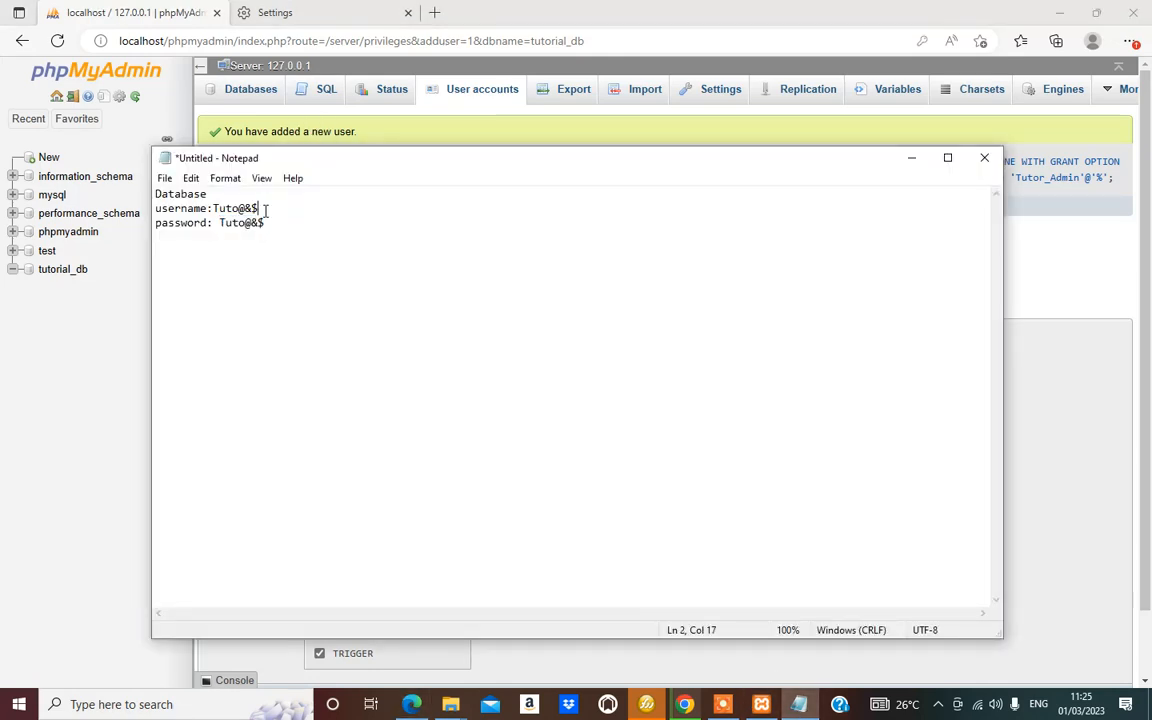
drag(256, 208, 155, 209)
click(410, 247)
mouse_move(253, 206)
mouse_down()
mouse_move(156, 208)
mouse_move(270, 203)
mouse_up()
click(327, 212)
Paste Tutor_Admin into the note and save it as 'login credentials' in Desktop > web design series
key(ctrl+v)
key(ctrl+s)
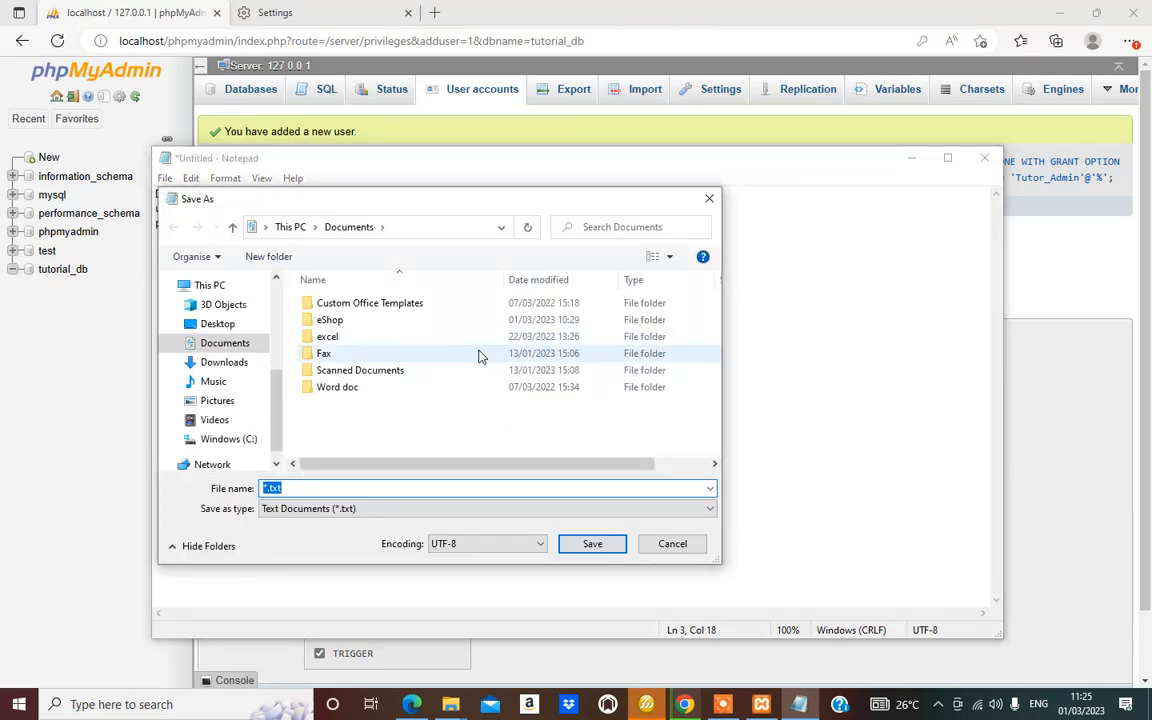
text(login credentials)
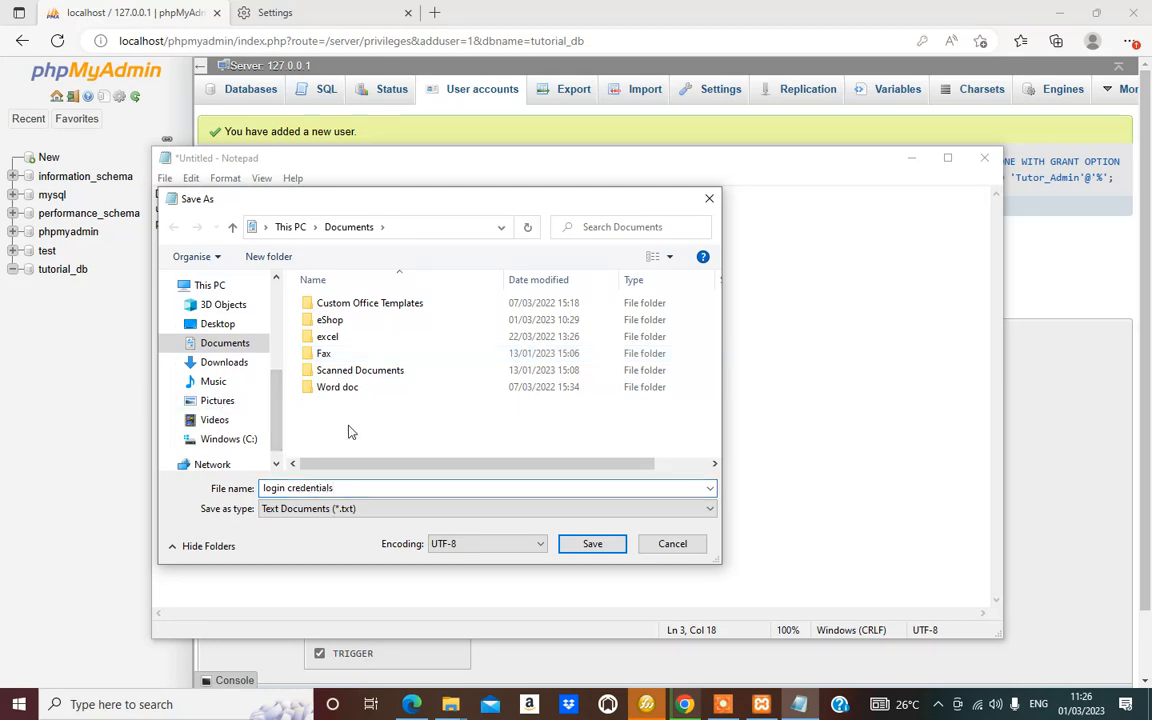
click(218, 324)
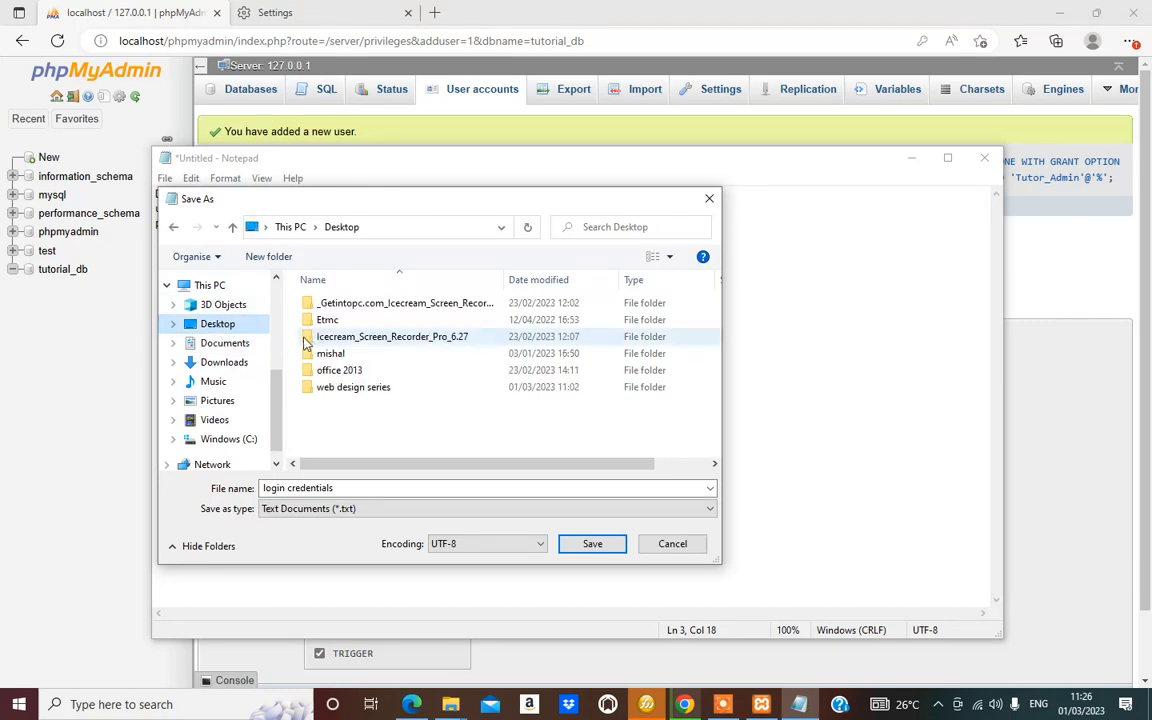
double_click(357, 390)
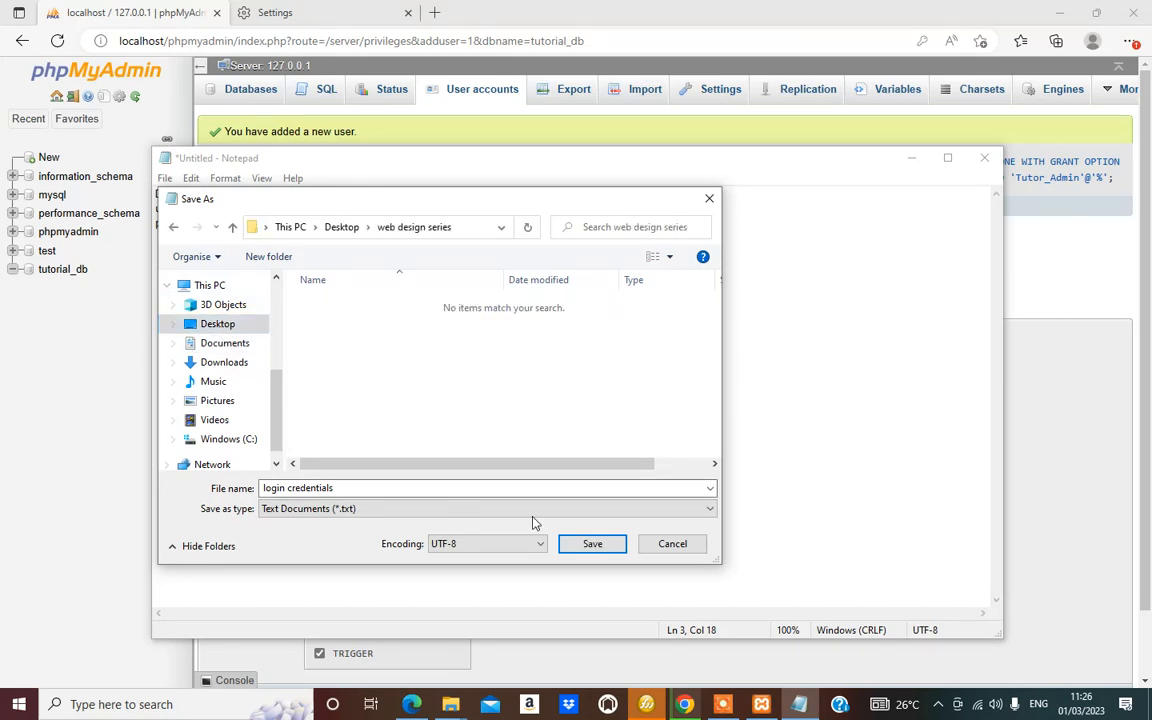
click(593, 544)
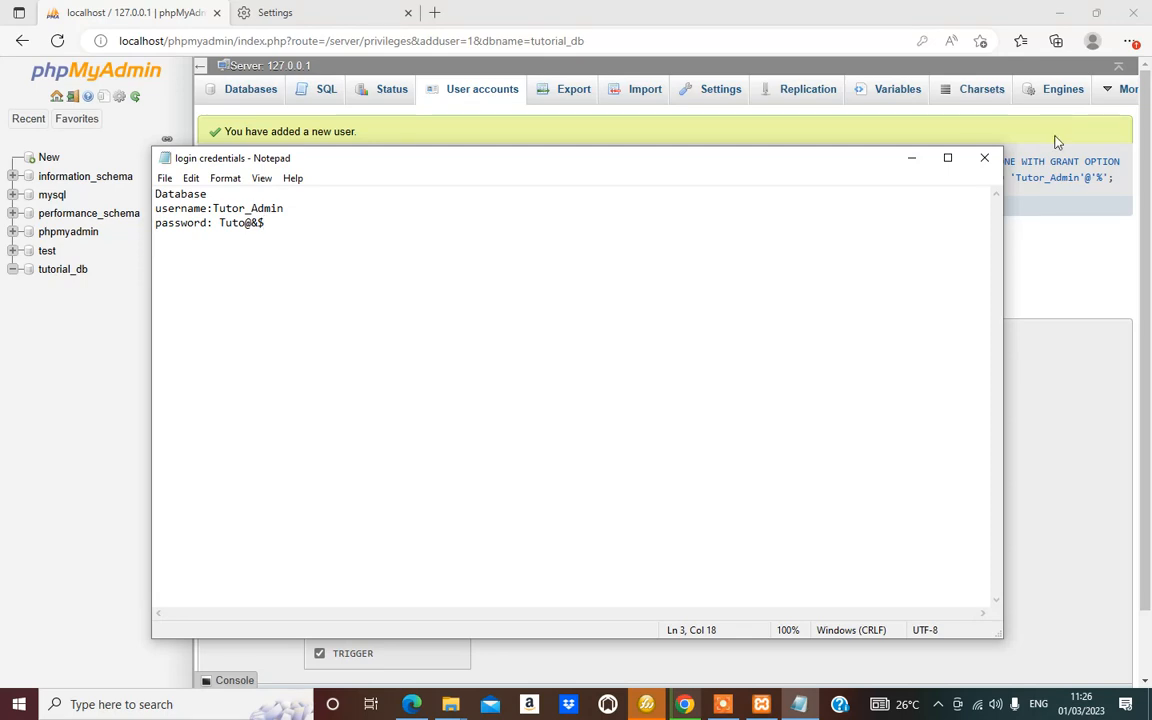
click(911, 158)
Open the empty tutorial_db database, then switch to Edge's saved Passwords settings
scroll(463, 430, down, 1)
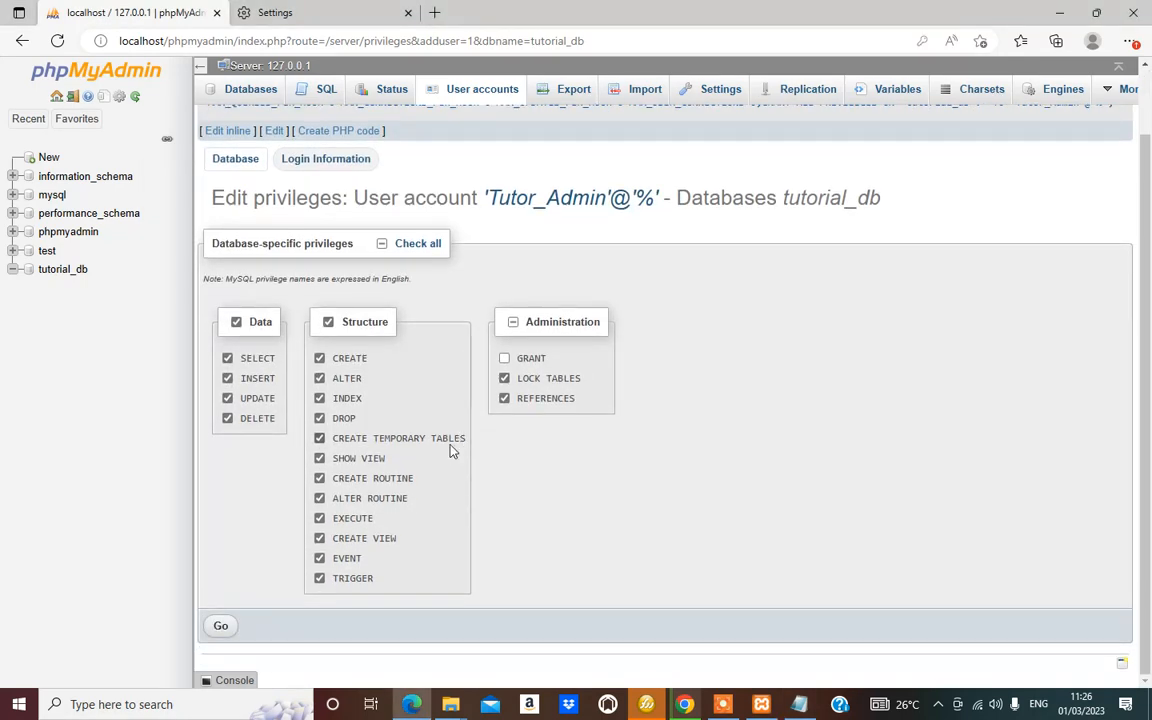
scroll(445, 438, up, 1)
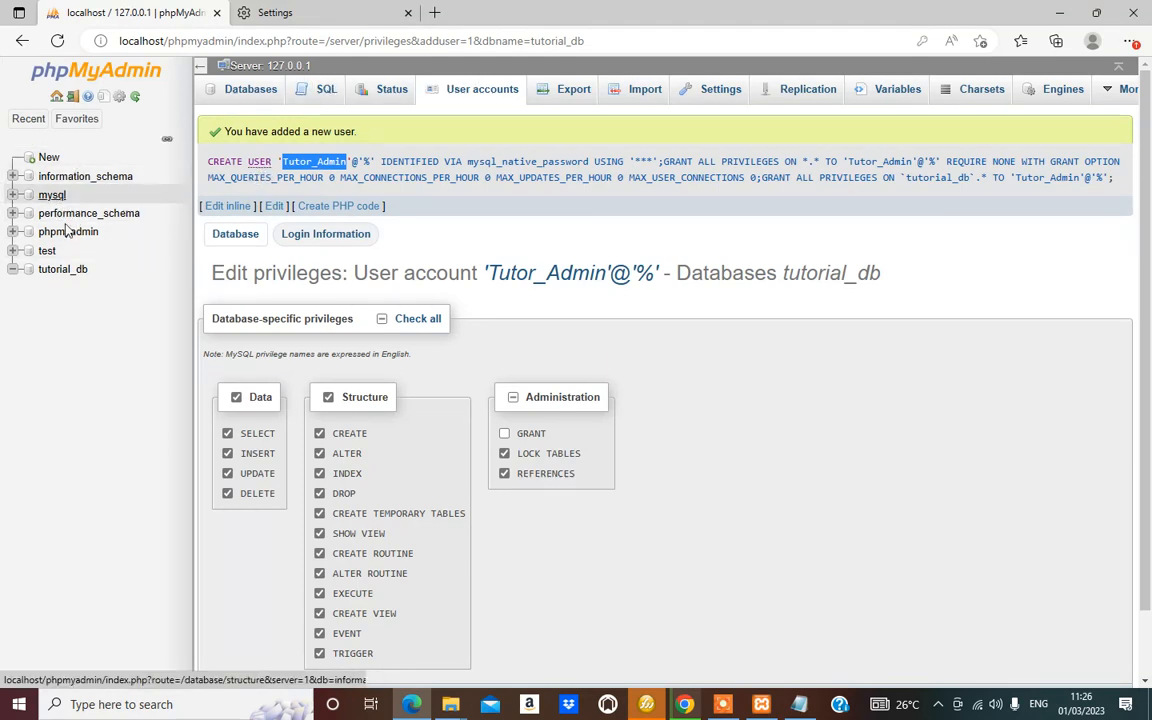
click(70, 272)
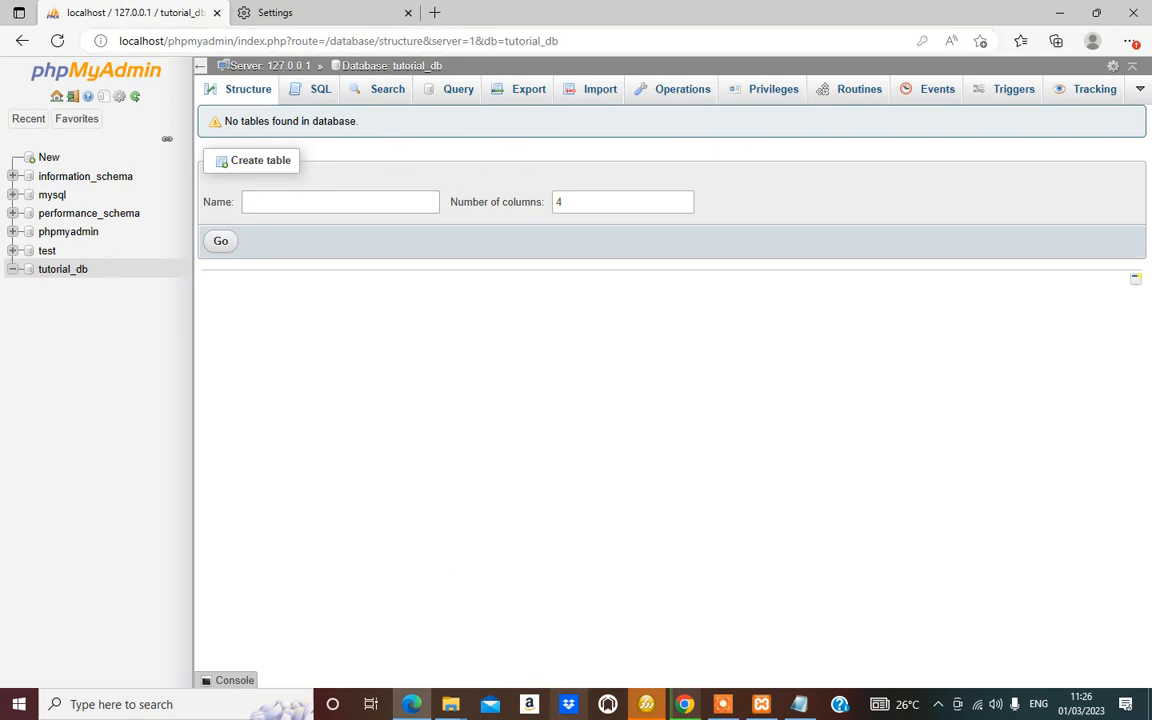
click(799, 704)
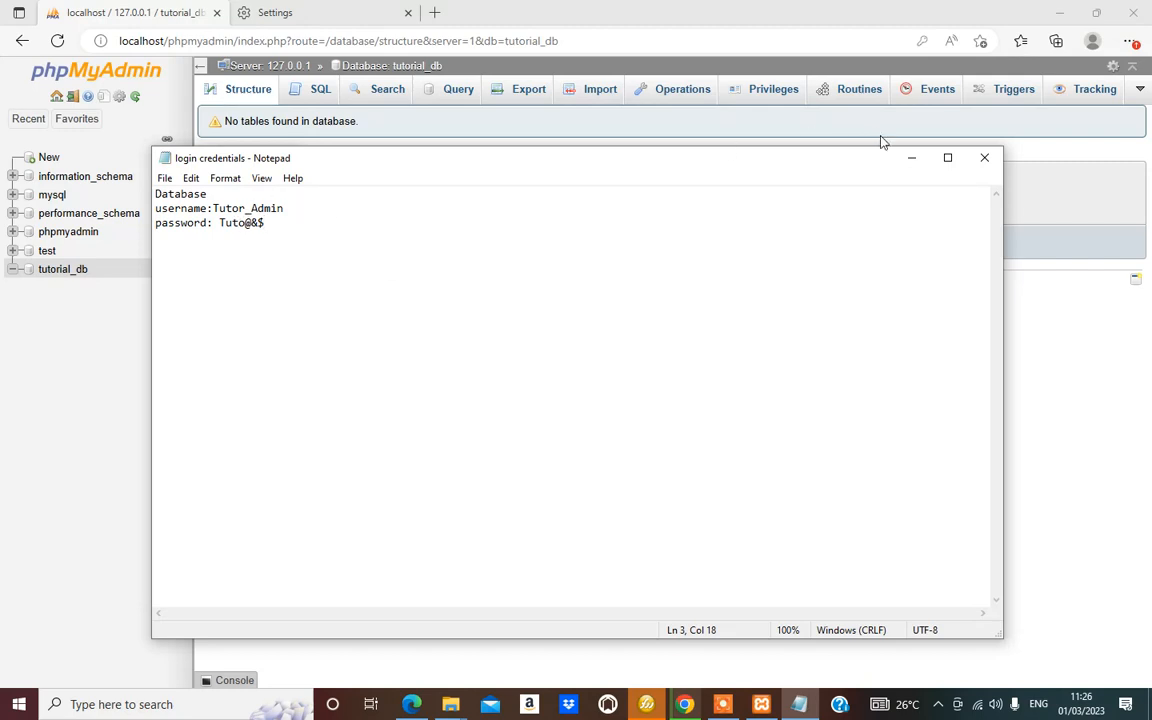
click(909, 160)
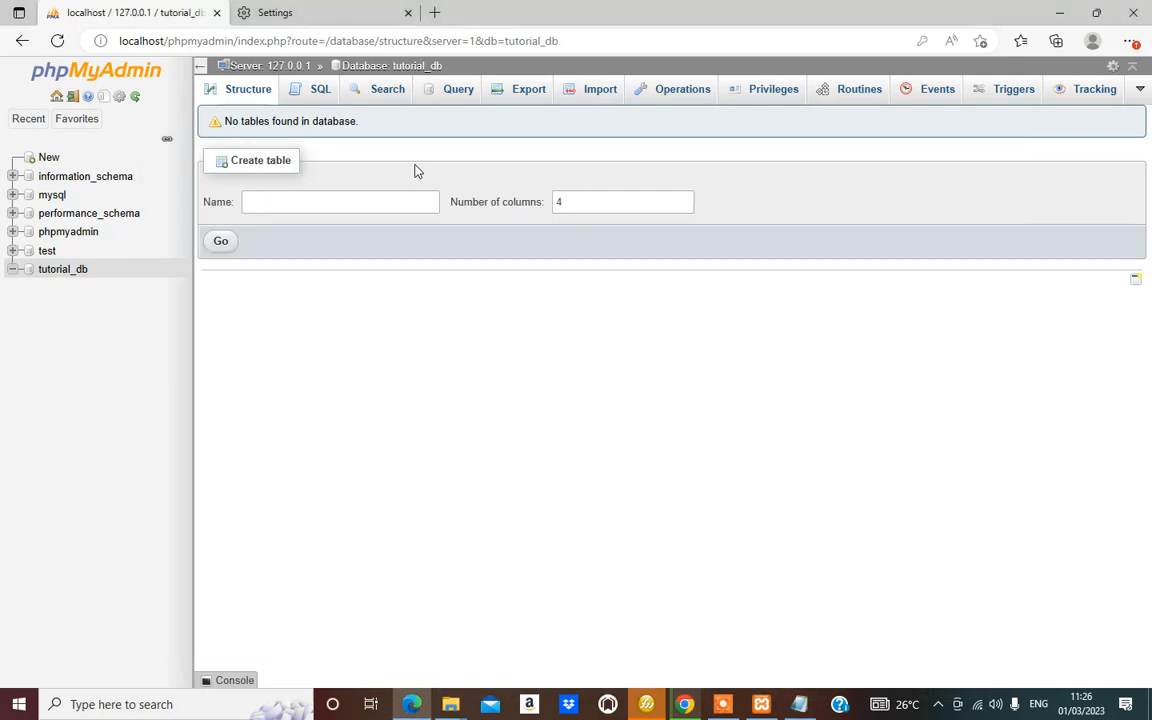
click(278, 10)
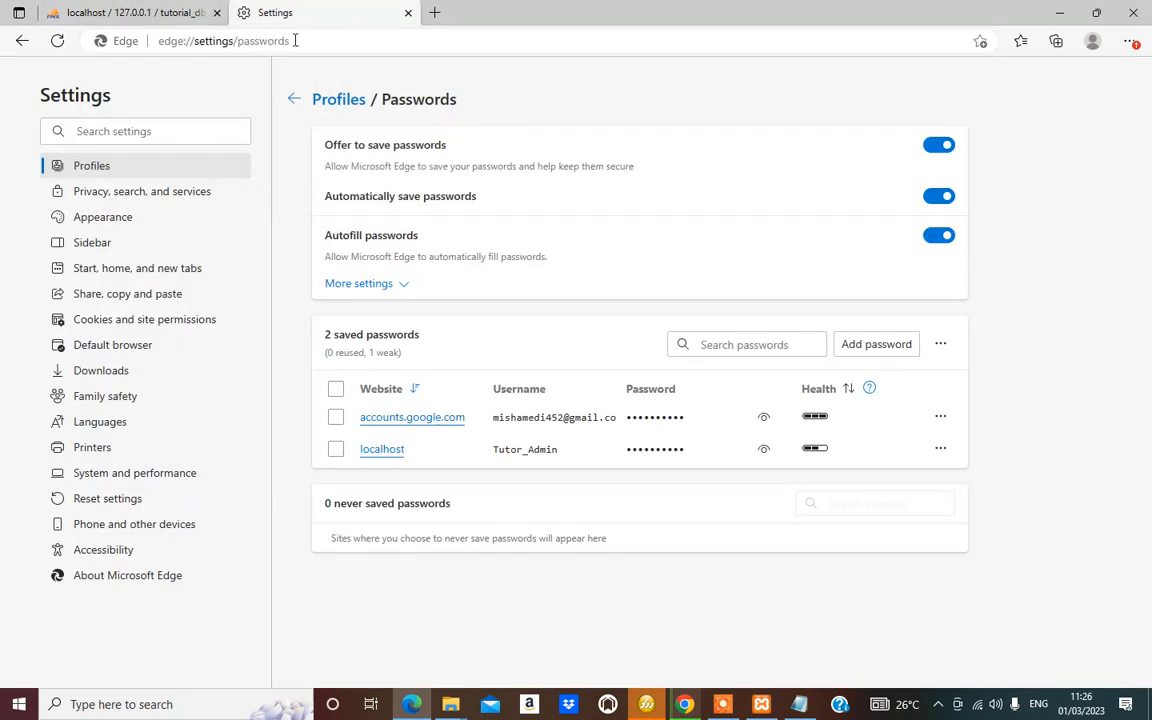
Type localhost/turorial into Edge's address bar without loading it
click(347, 38)
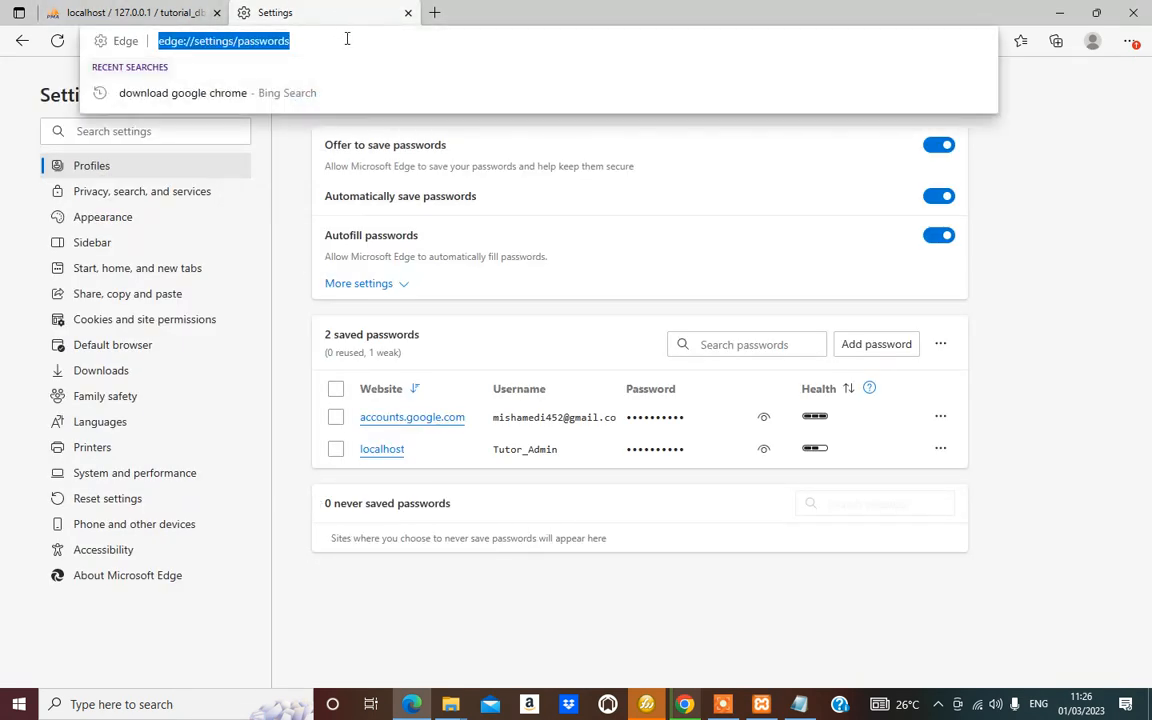
text(loc)
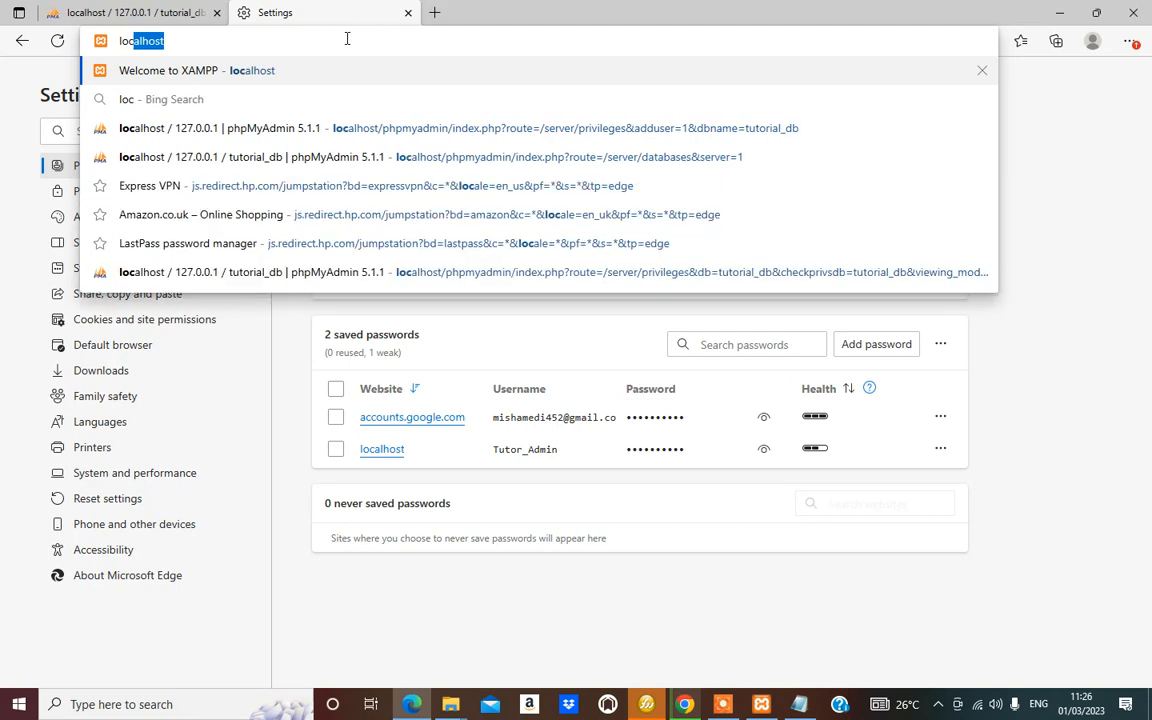
text(alhost)
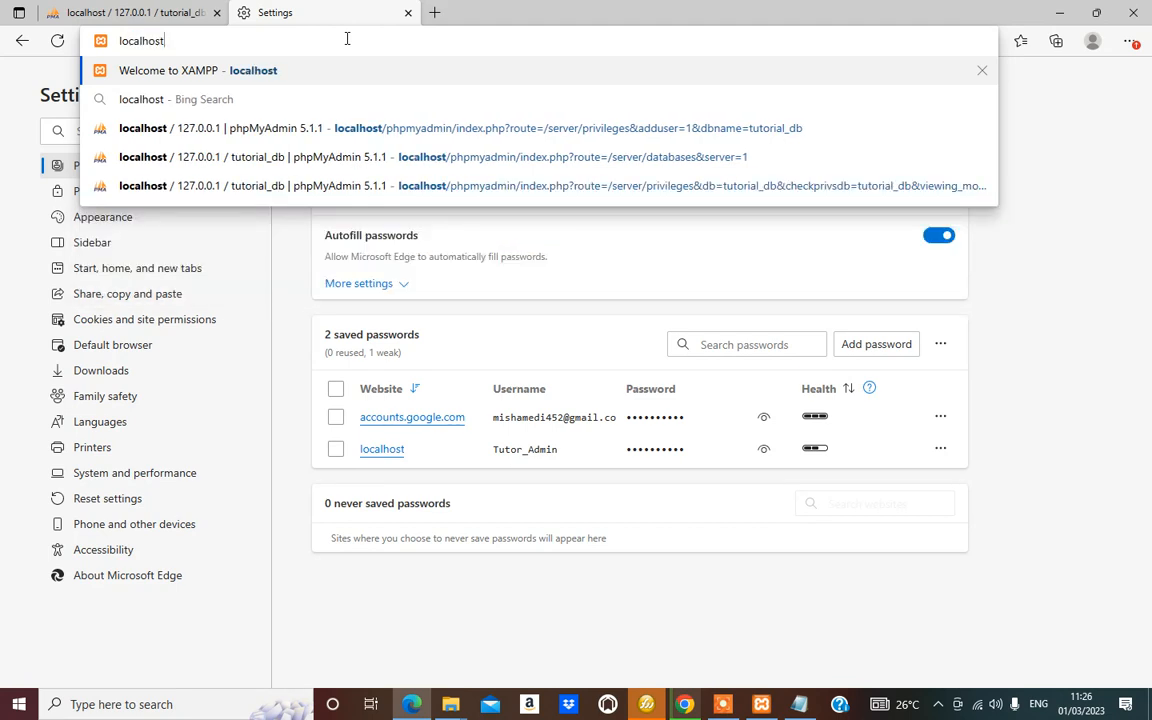
text(/)
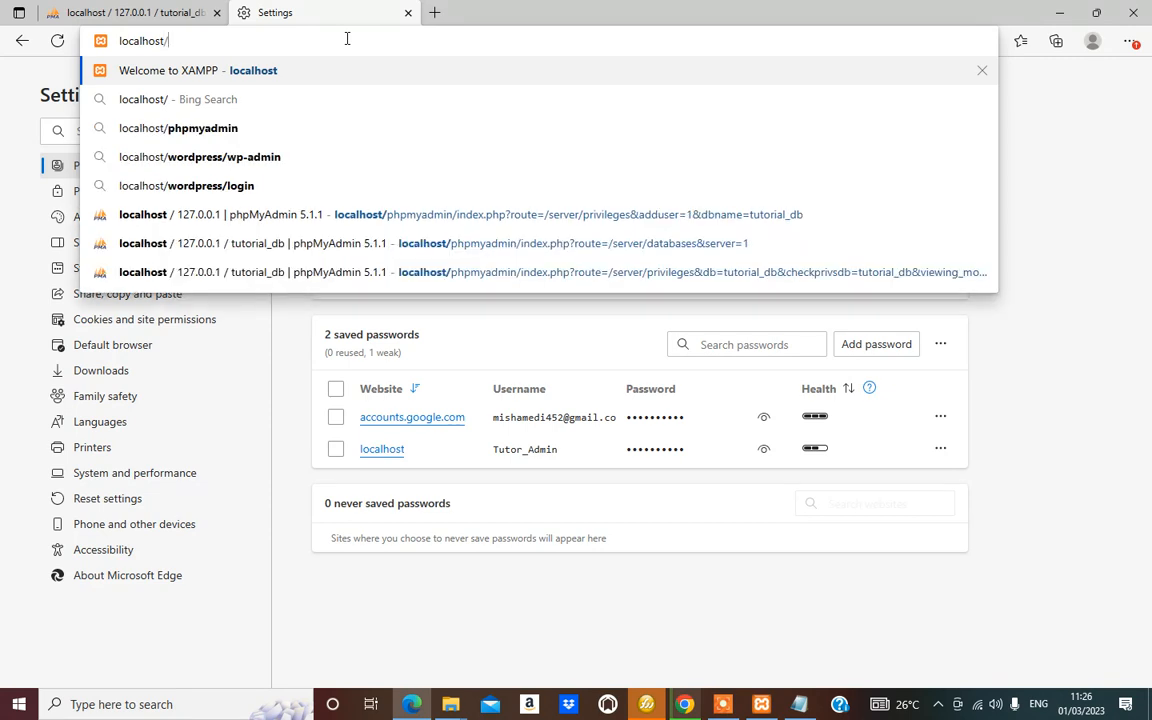
text(tur)
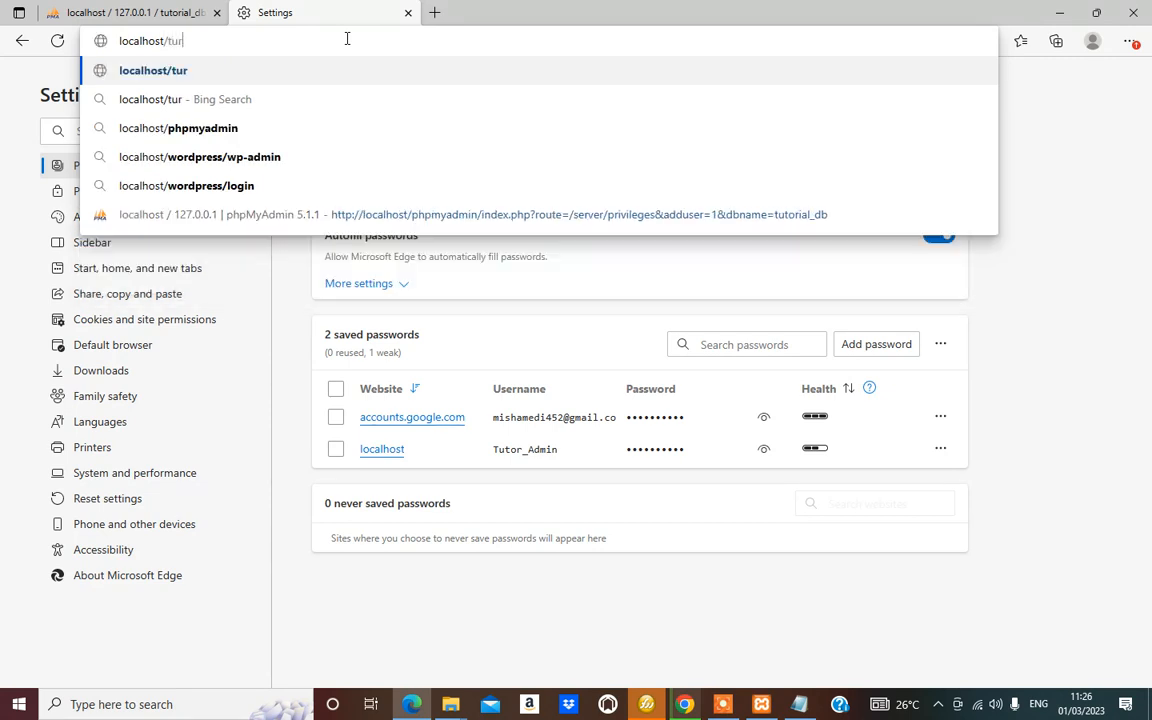
text(orial)
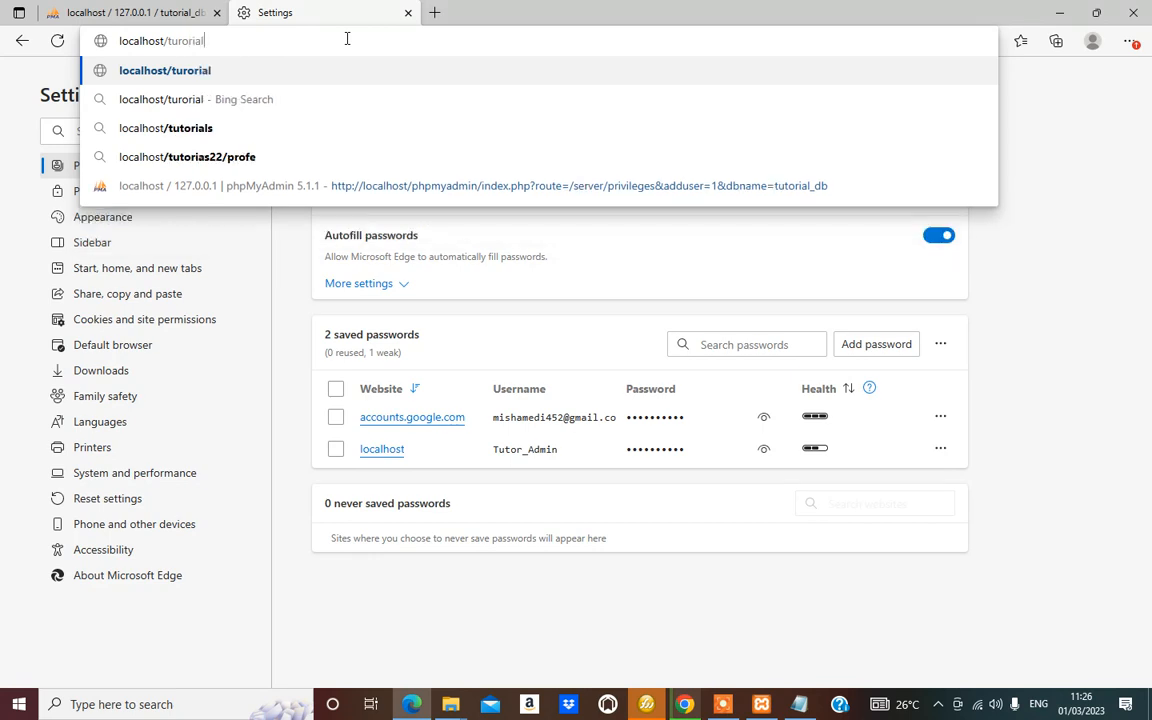
click(449, 706)
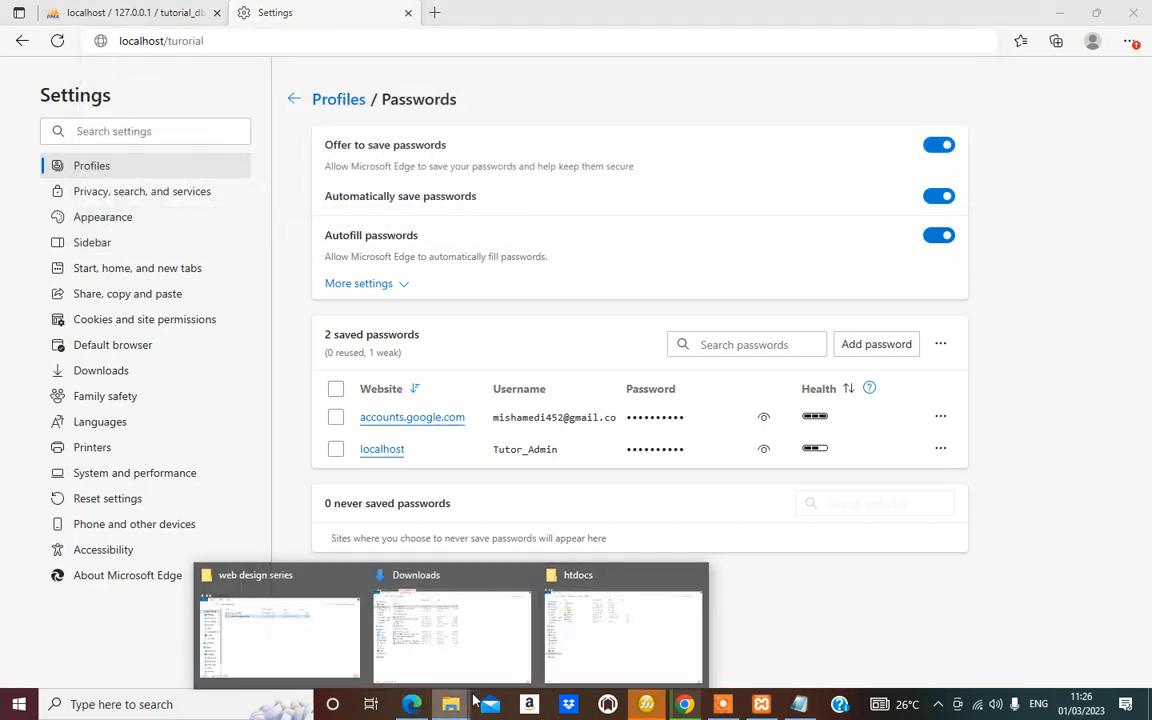
click(609, 630)
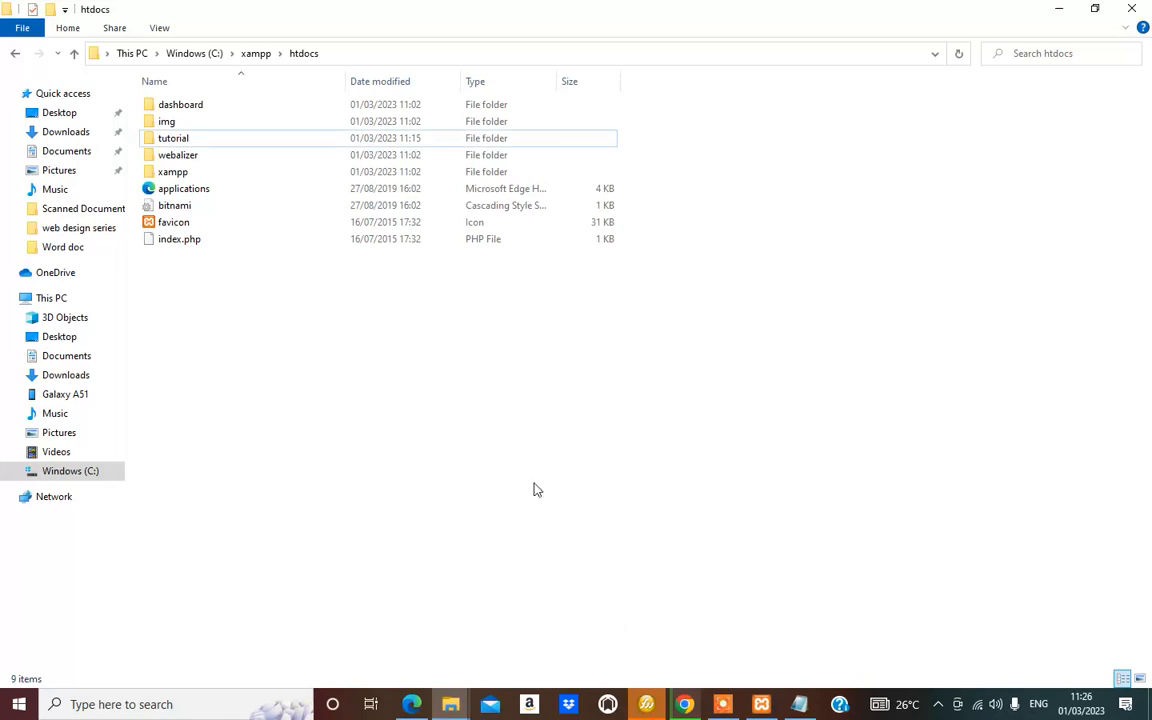
click(191, 143)
click(191, 143)
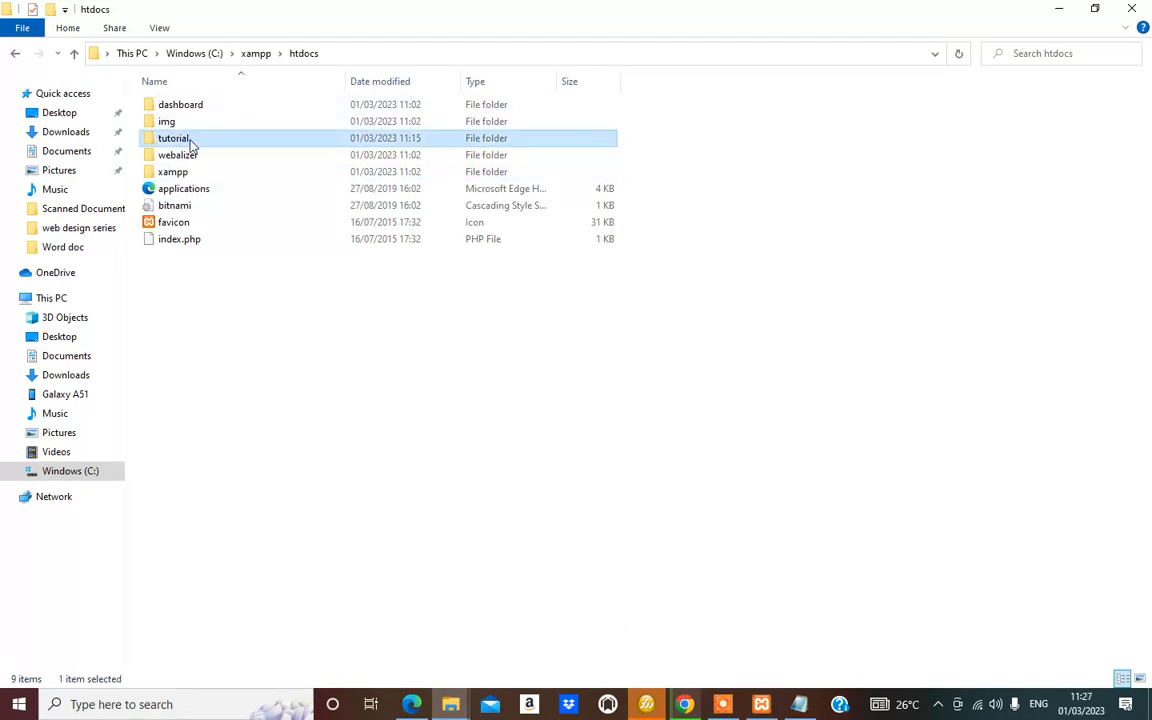
click(191, 143)
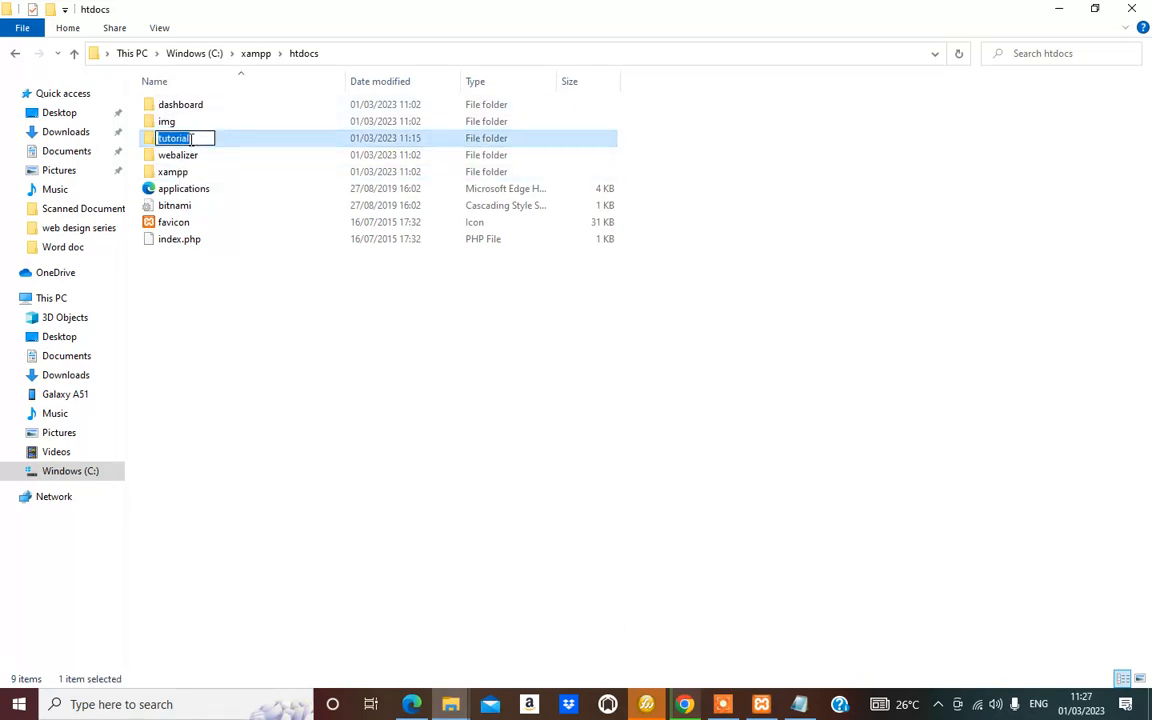
key(Return)
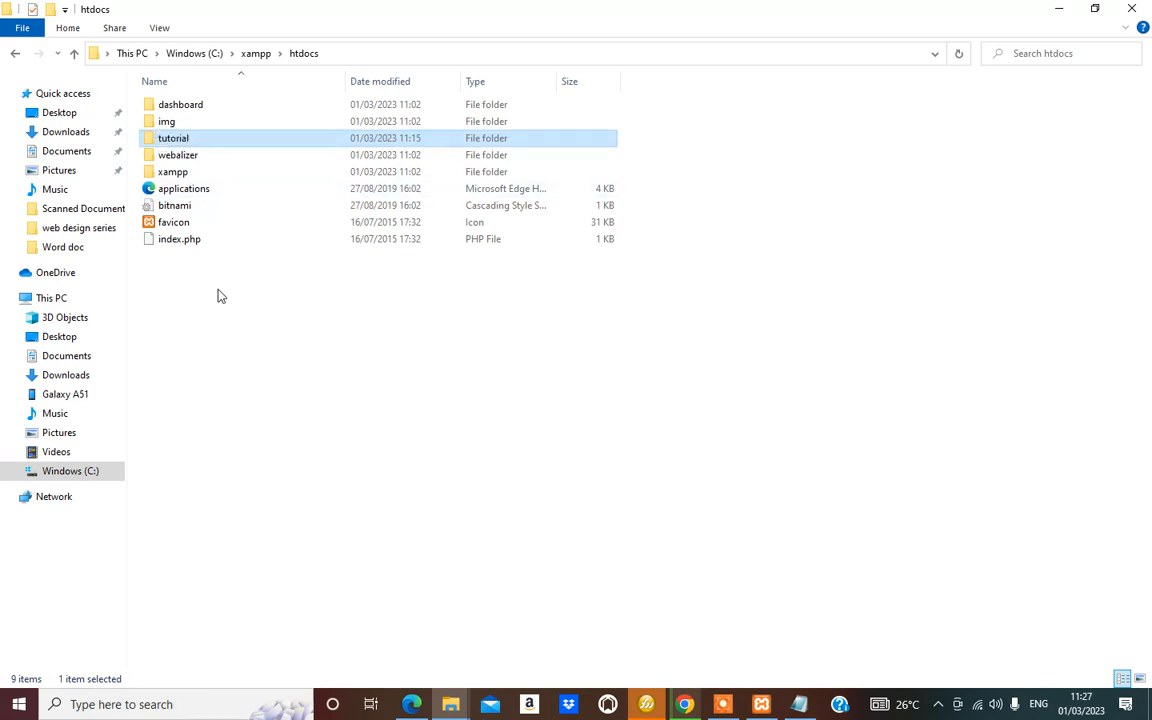
click(219, 296)
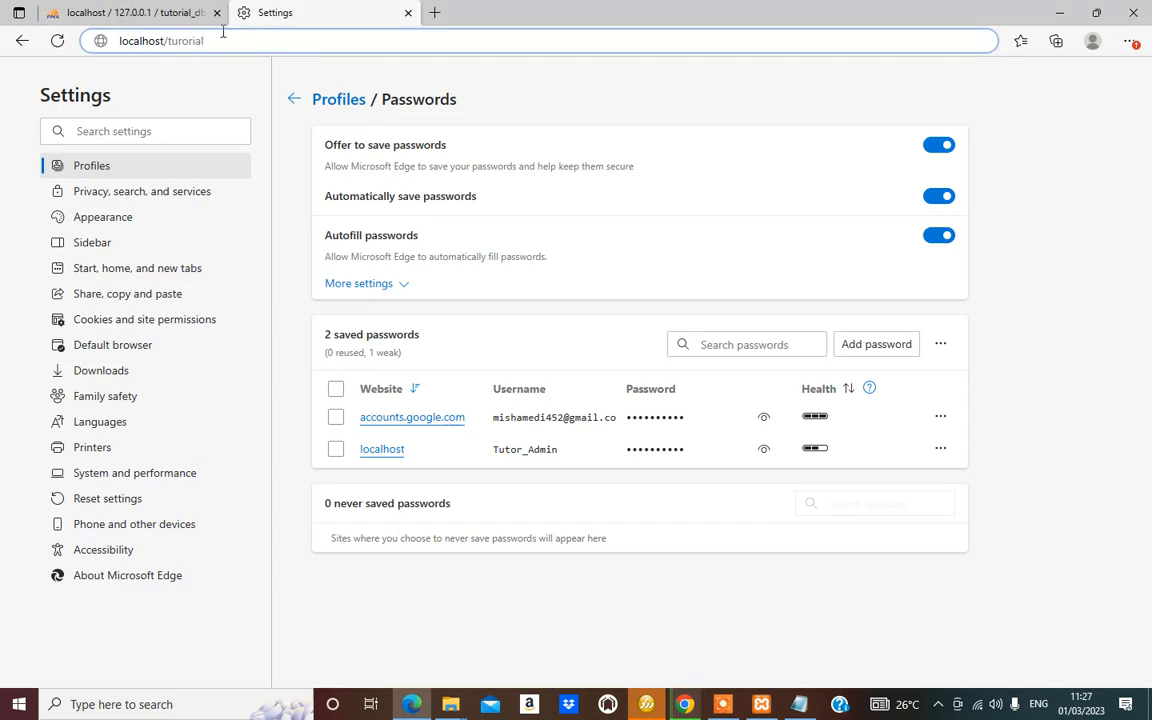
Correct the address to localhost/tutorial, load it, and continue with English (United States)
double_click(184, 41)
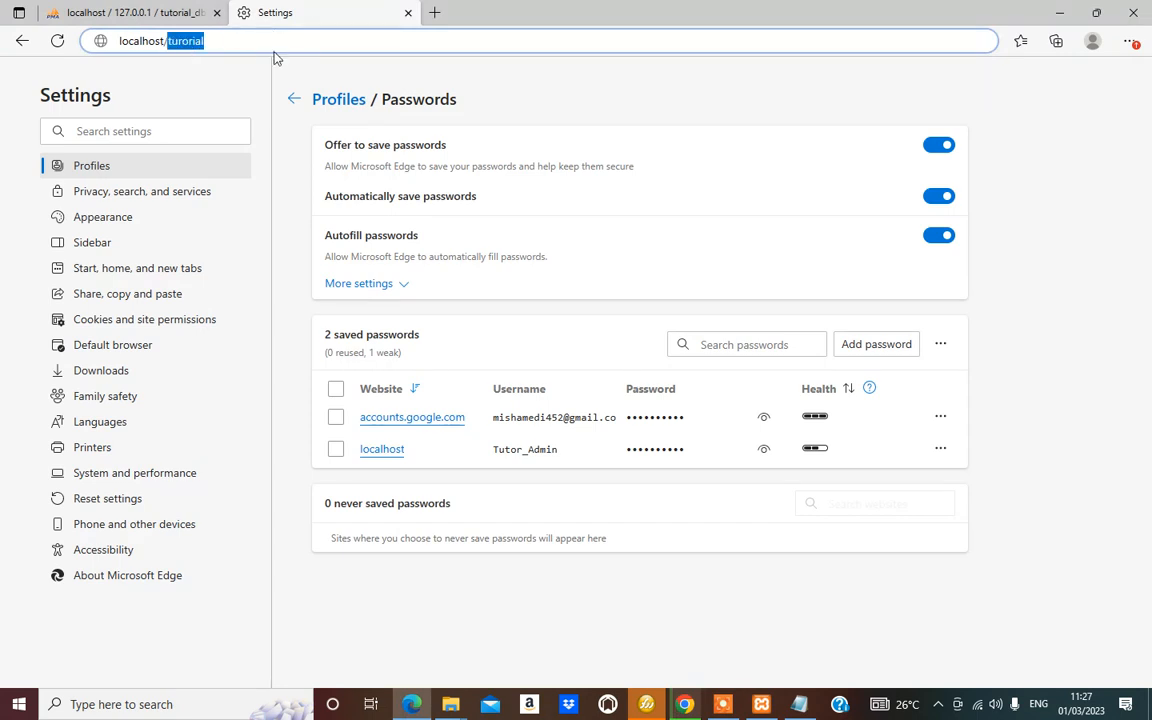
text(tutorial)
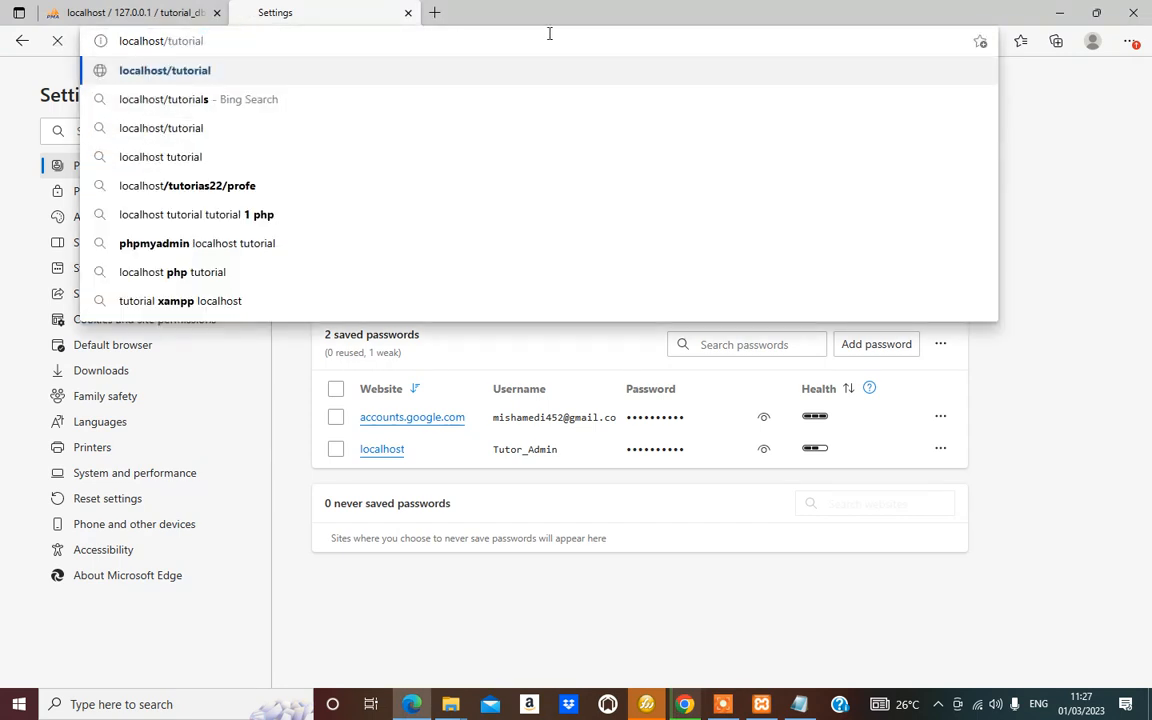
key(Return)
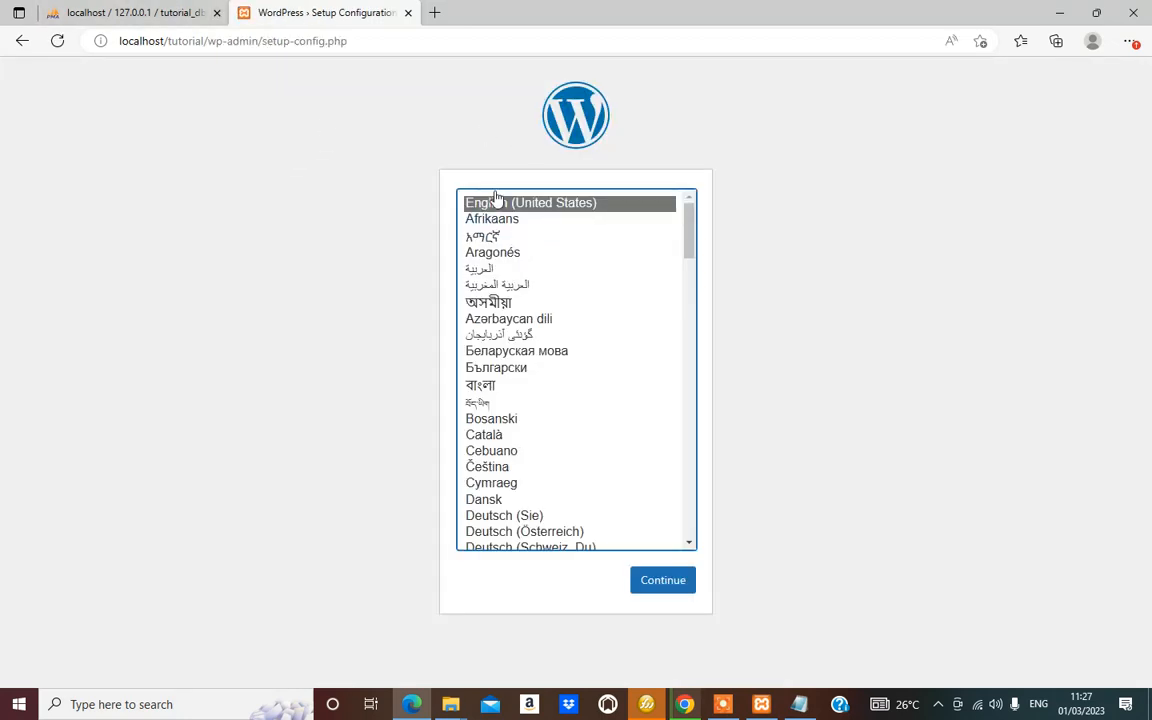
click(672, 583)
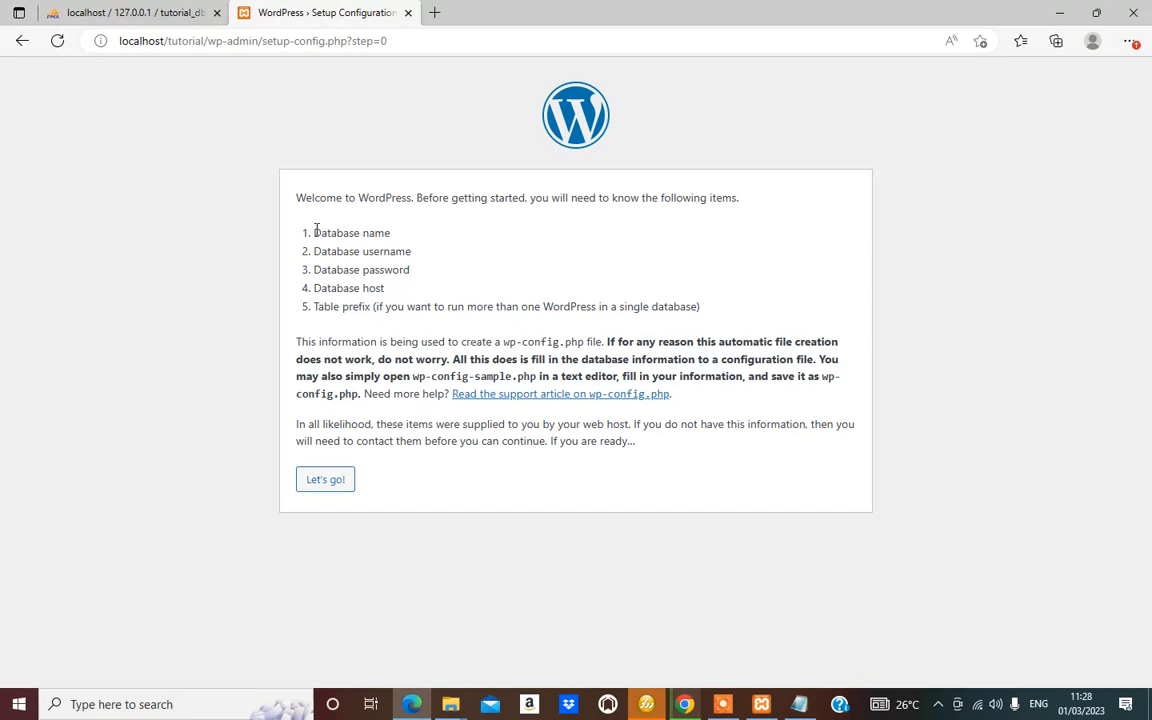
Review the required database details and proceed with Let's go!
drag(331, 232, 393, 275)
click(377, 291)
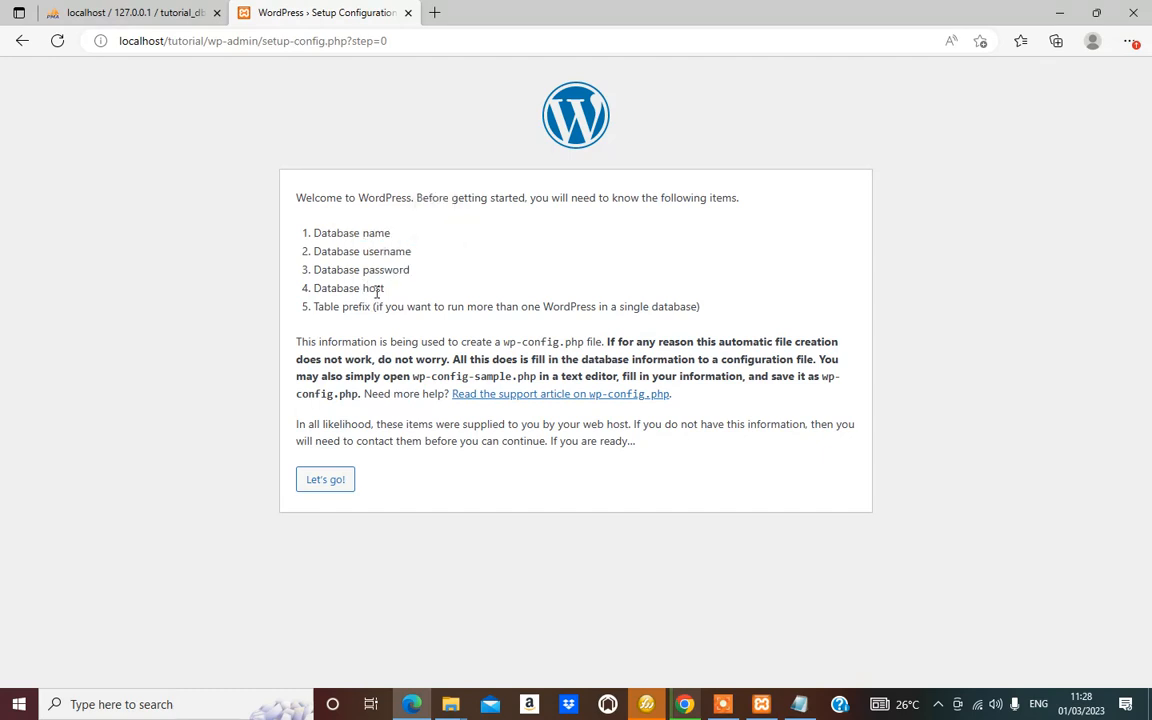
click(327, 479)
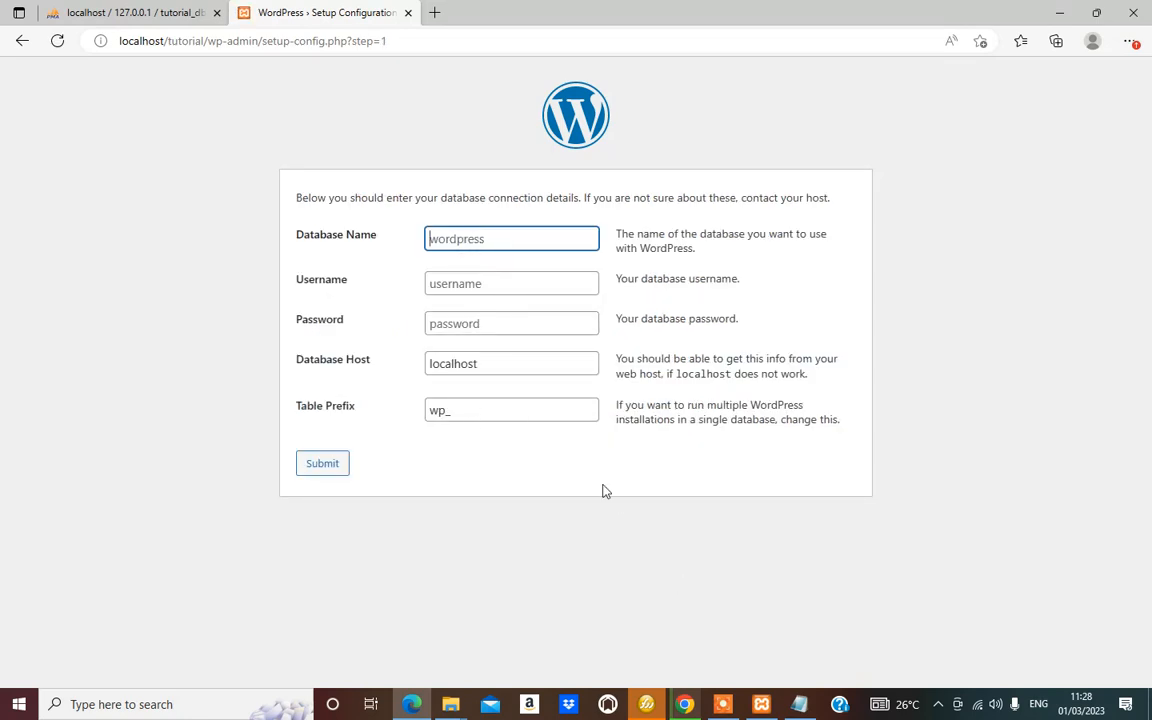
Add 'db name: tutorial_db' to the note and set the Database Name field to tutorial_db
click(799, 704)
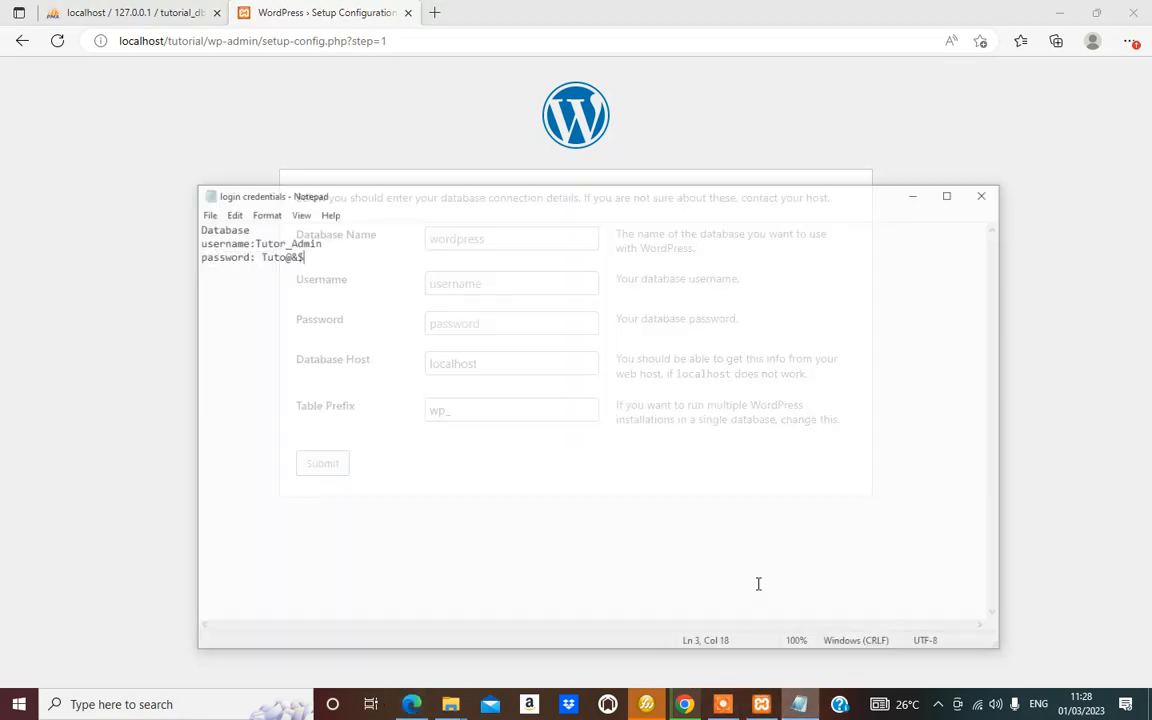
drag(300, 212, 213, 208)
key(ctrl+c)
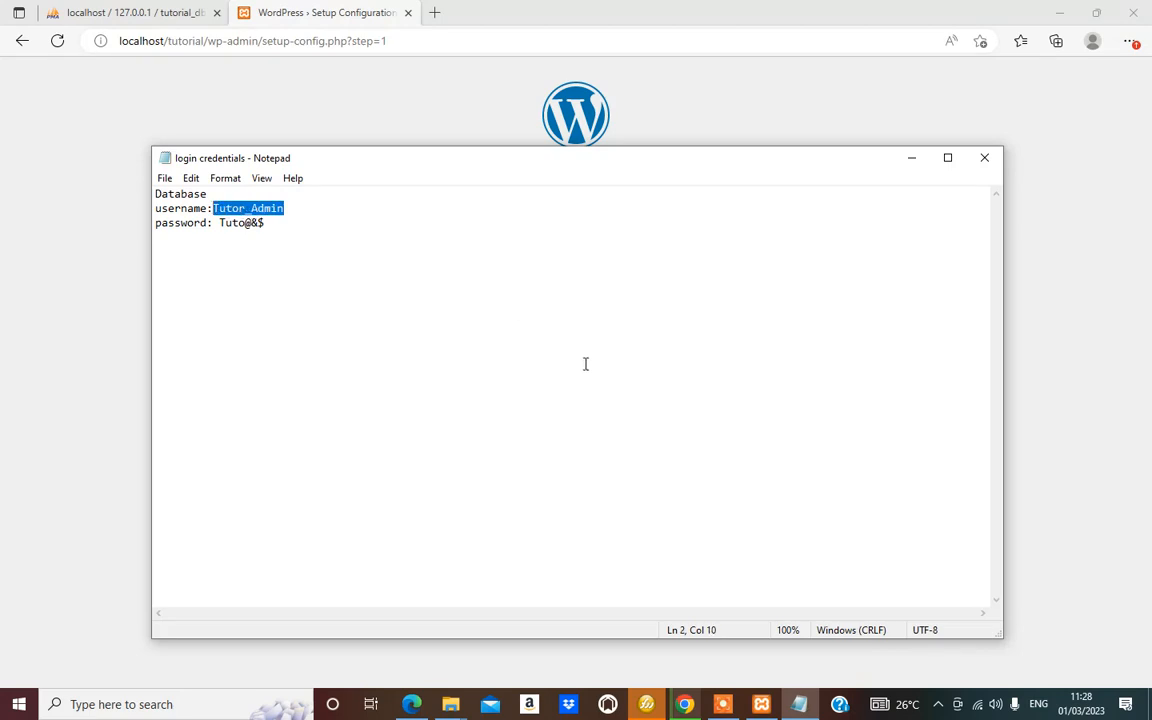
click(144, 357)
click(465, 238)
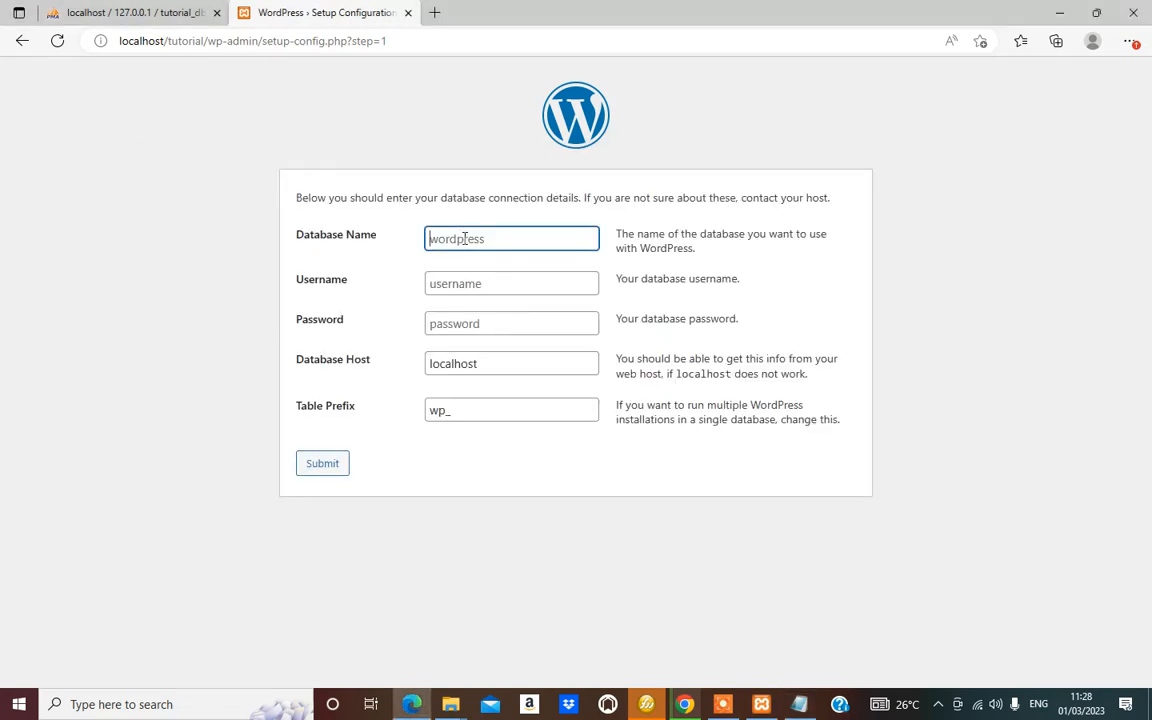
key(ctrl+v)
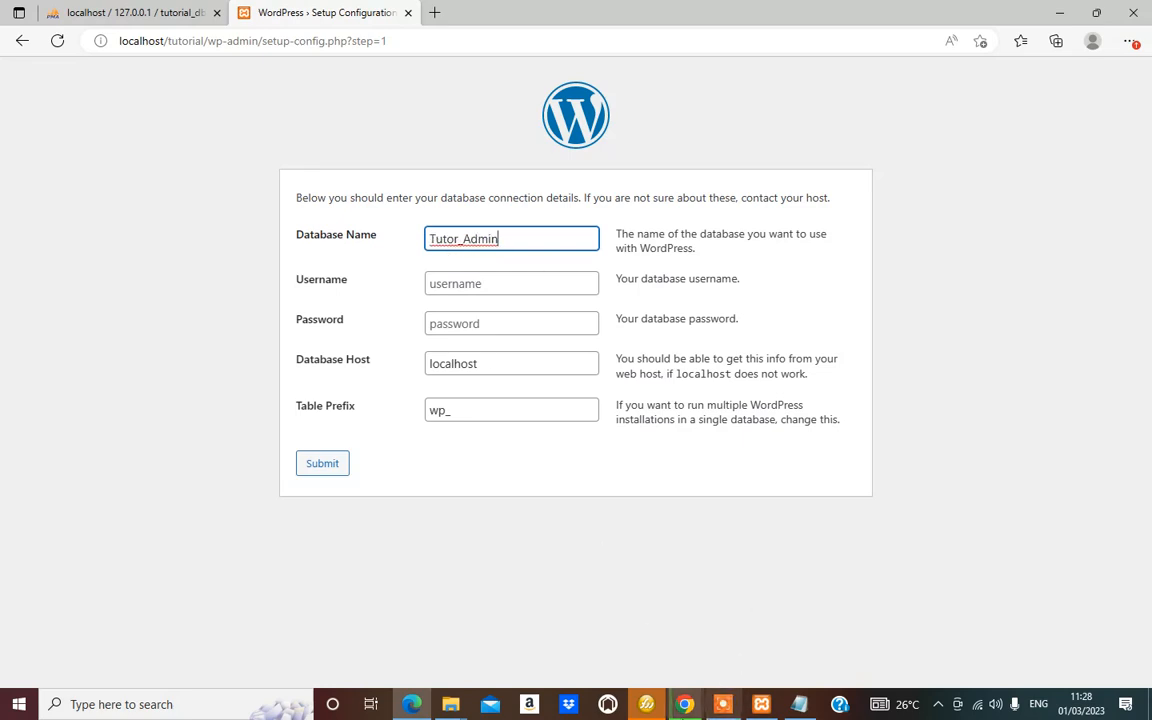
click(118, 13)
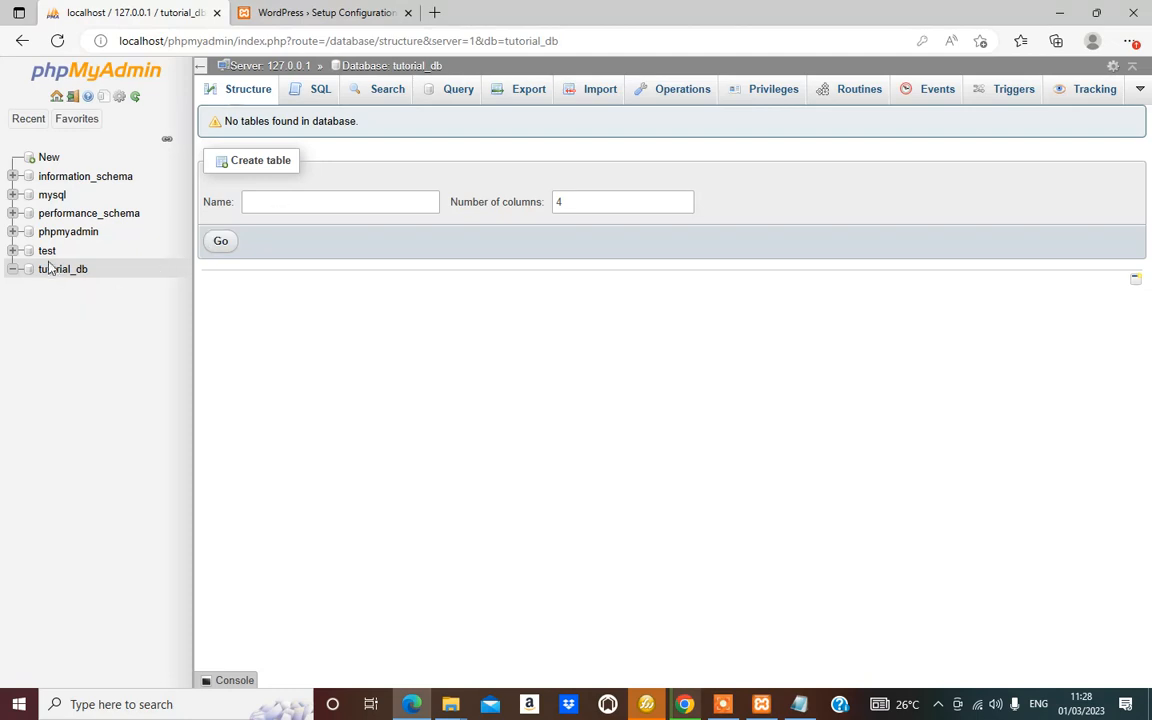
drag(100, 273, 45, 275)
click(799, 704)
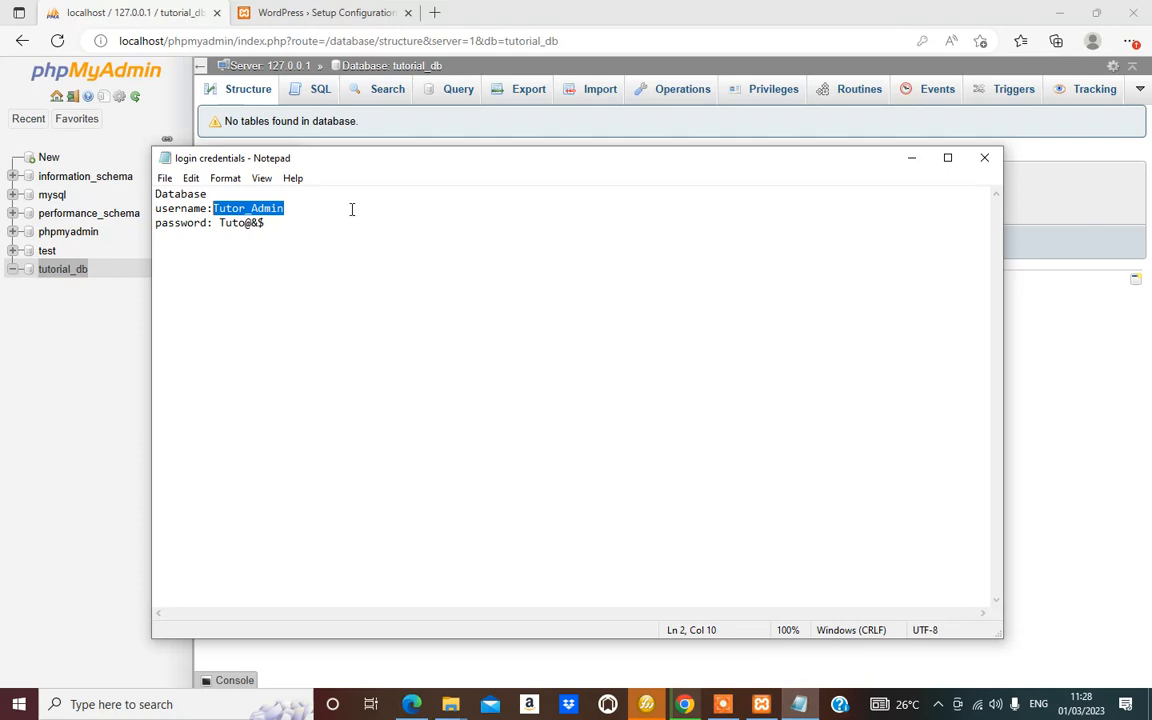
click(236, 197)
key(Return)
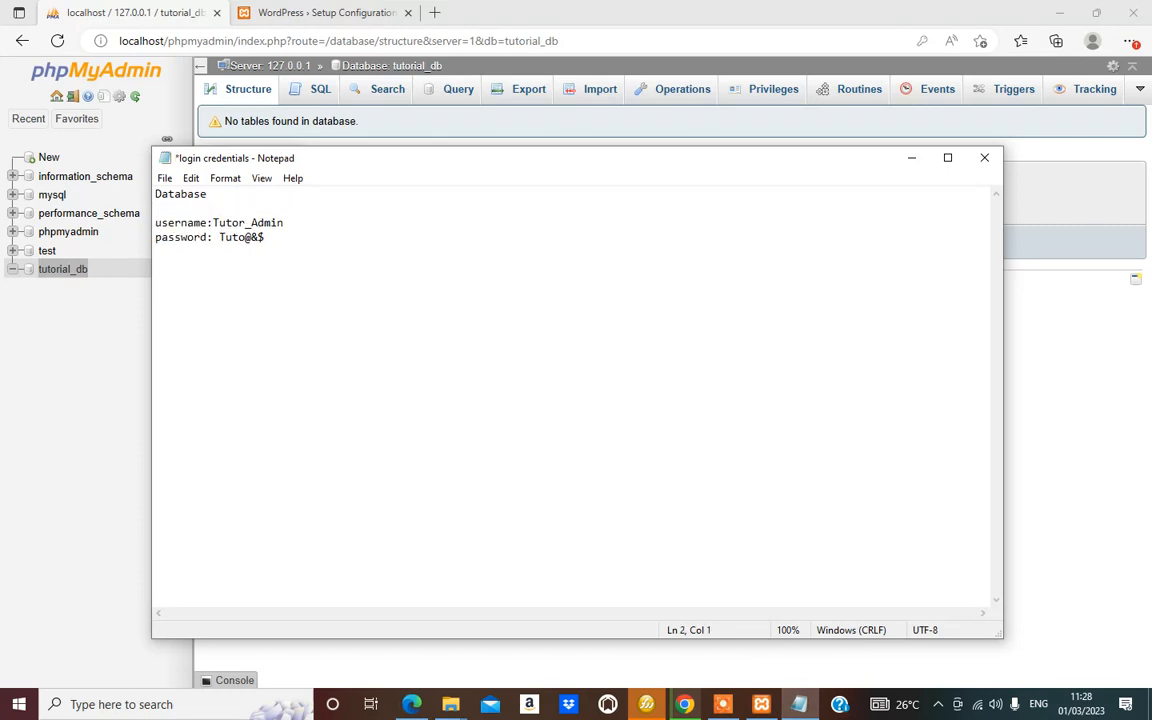
text(db name: tutorial_db)
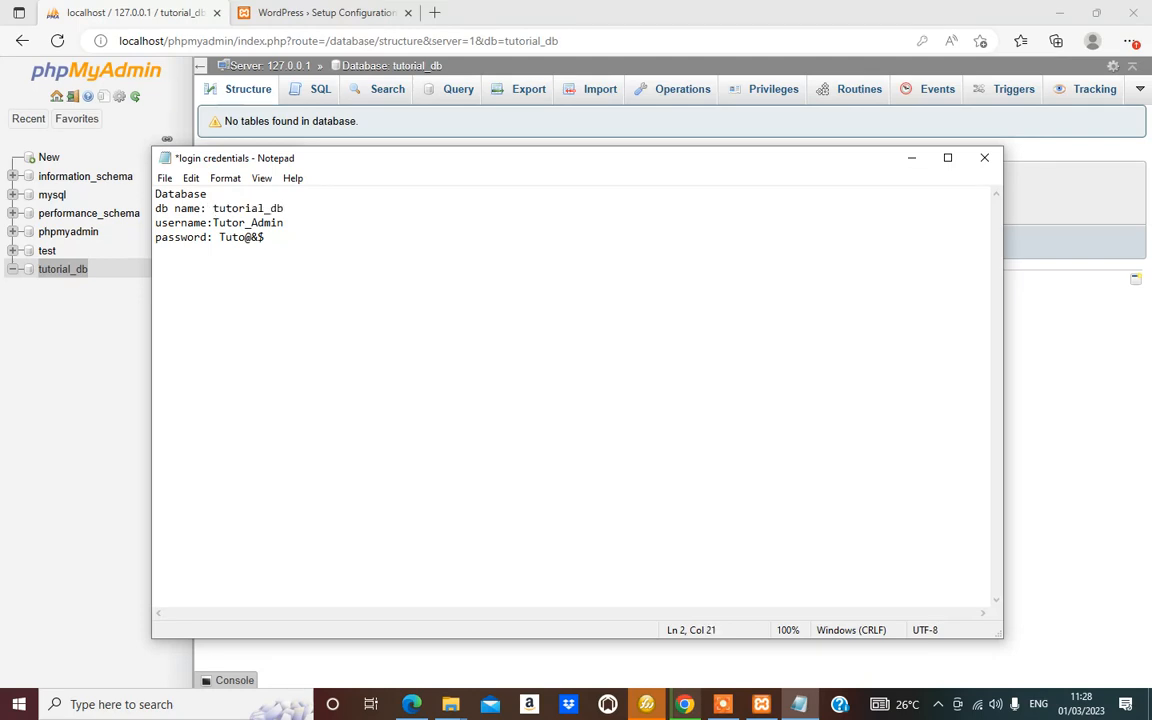
drag(285, 208, 211, 208)
key(ctrl+c)
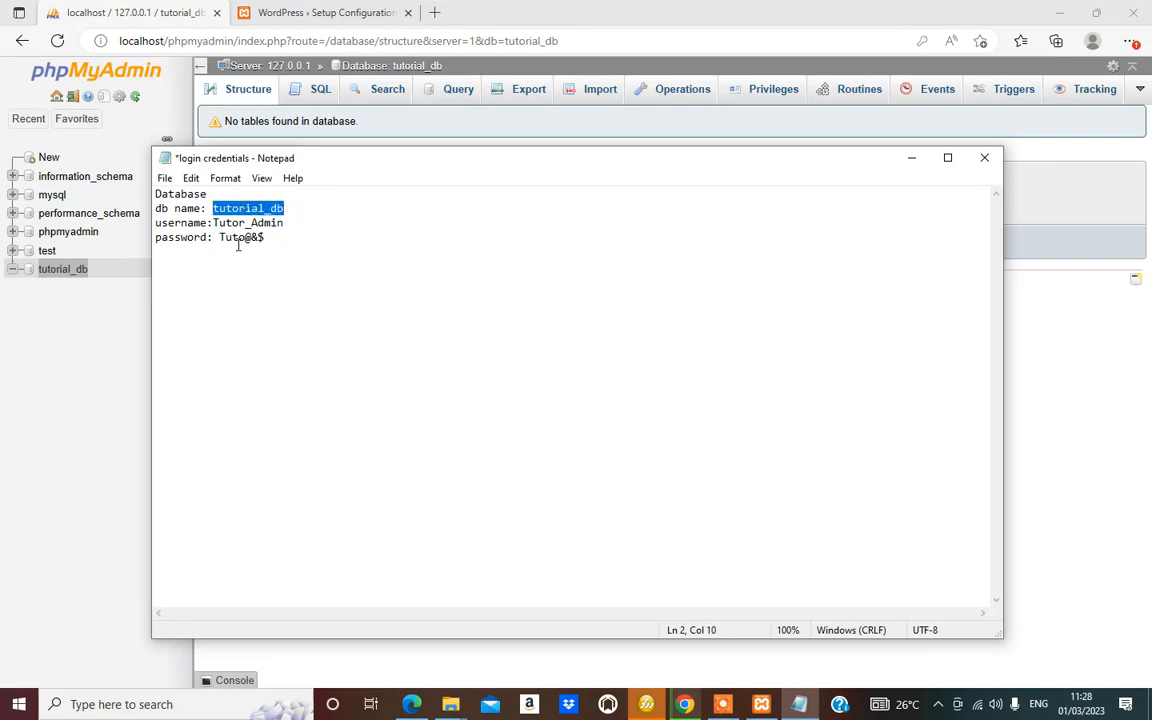
click(300, 12)
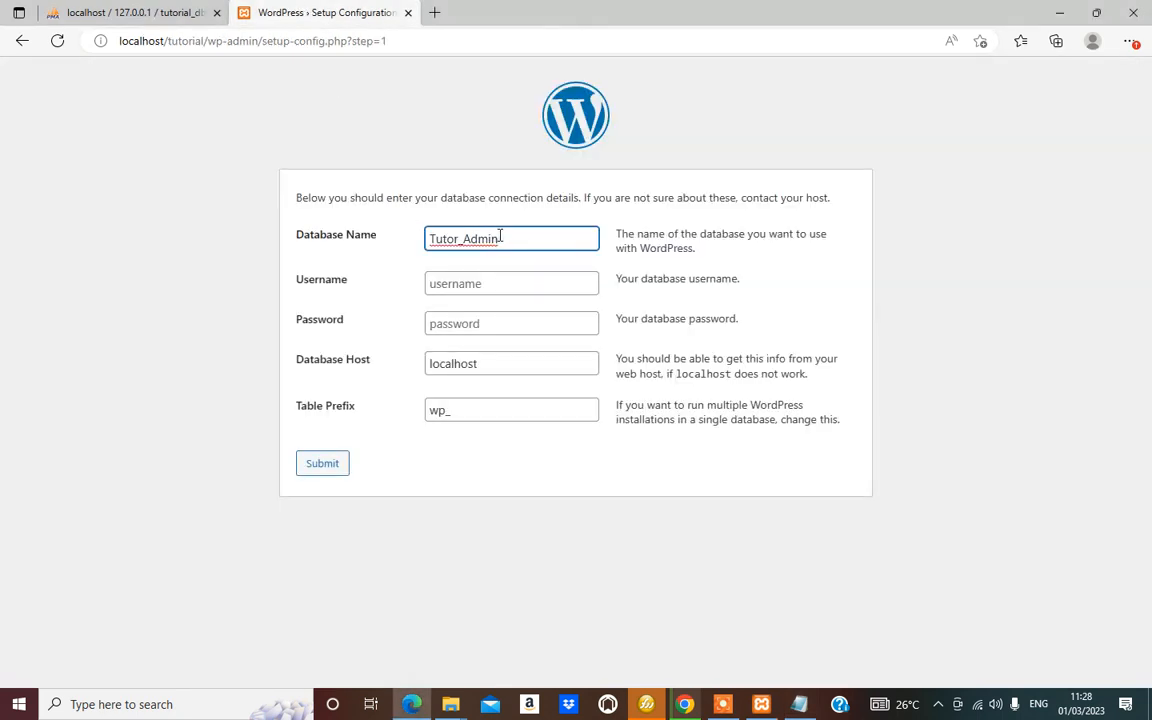
drag(498, 238, 430, 240)
key(ctrl+v)
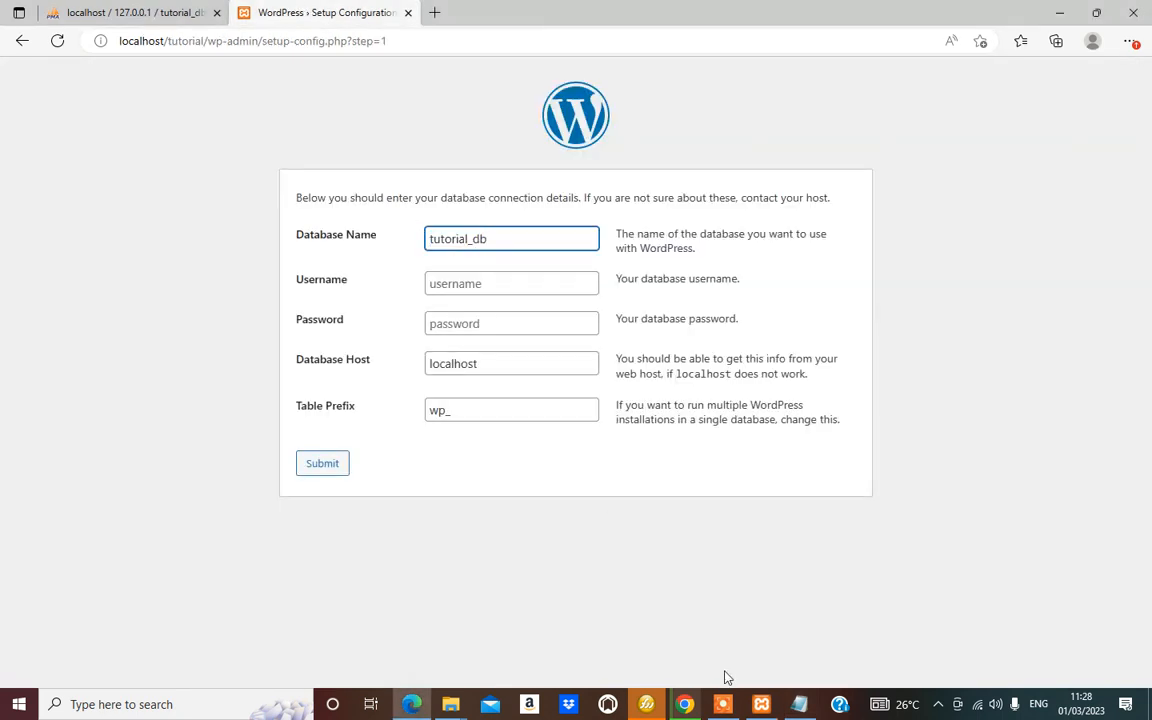
Paste username Tutor_Admin and its password into the form, keep host localhost, and submit
click(799, 704)
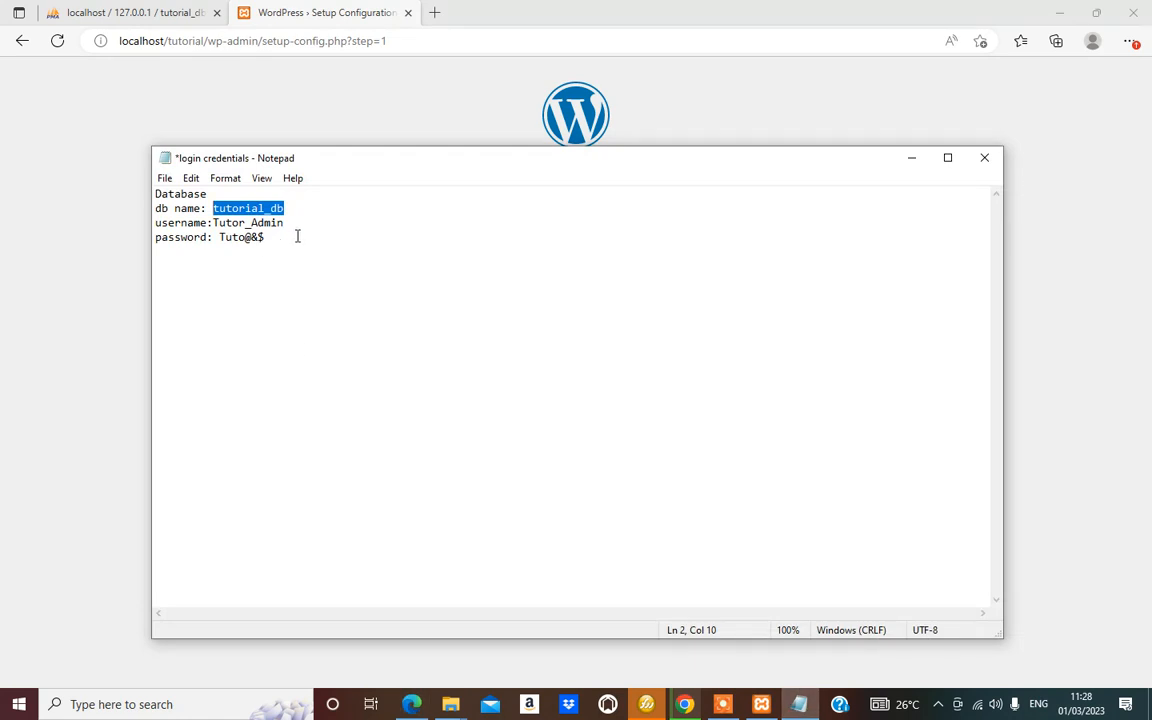
drag(295, 226, 212, 223)
key(ctrl+c)
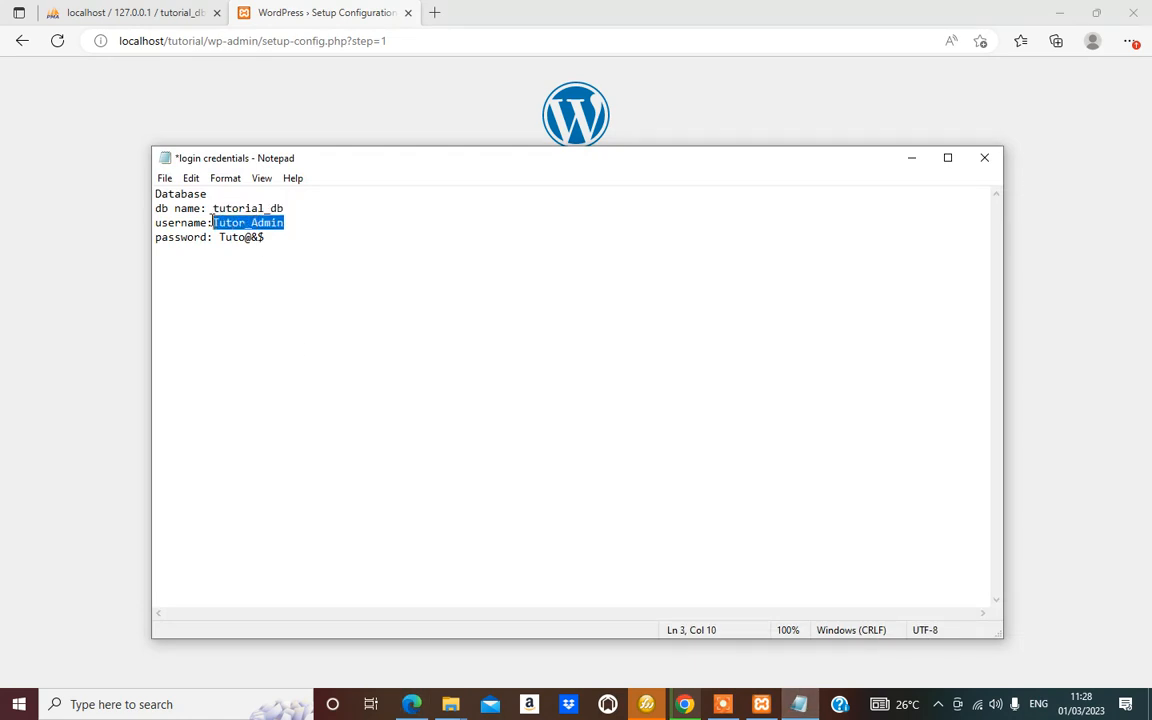
click(62, 290)
click(485, 283)
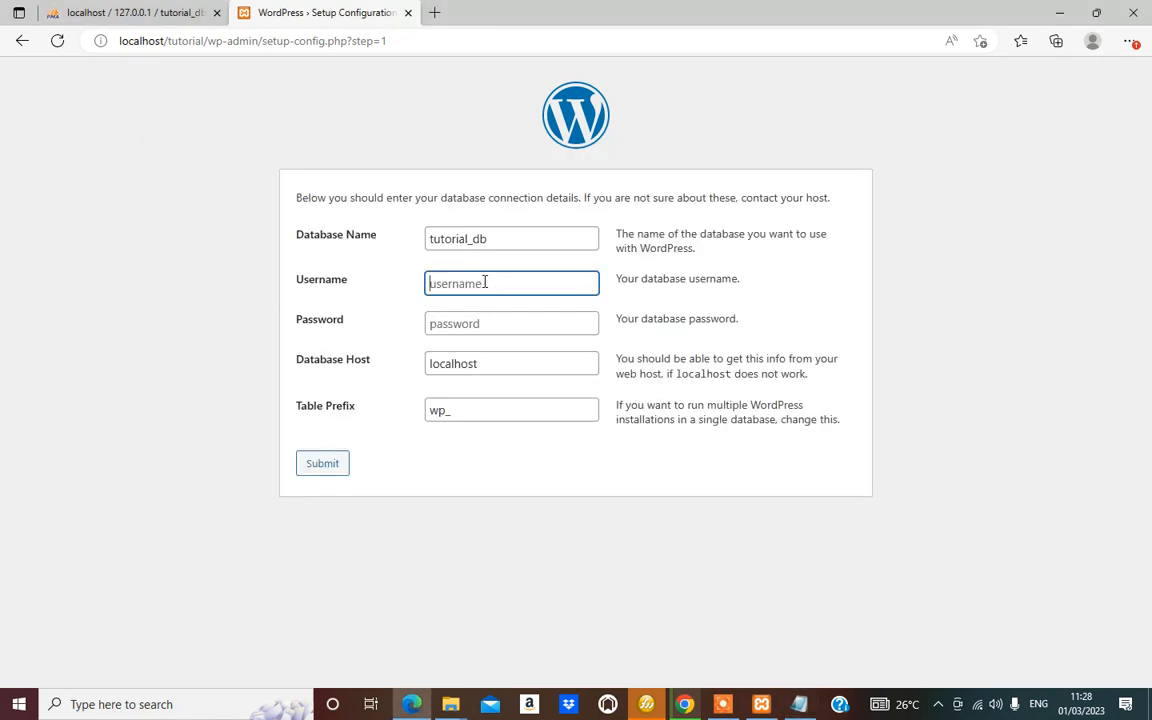
key(ctrl+v)
click(799, 704)
drag(265, 237, 219, 237)
key(ctrl+c)
click(135, 242)
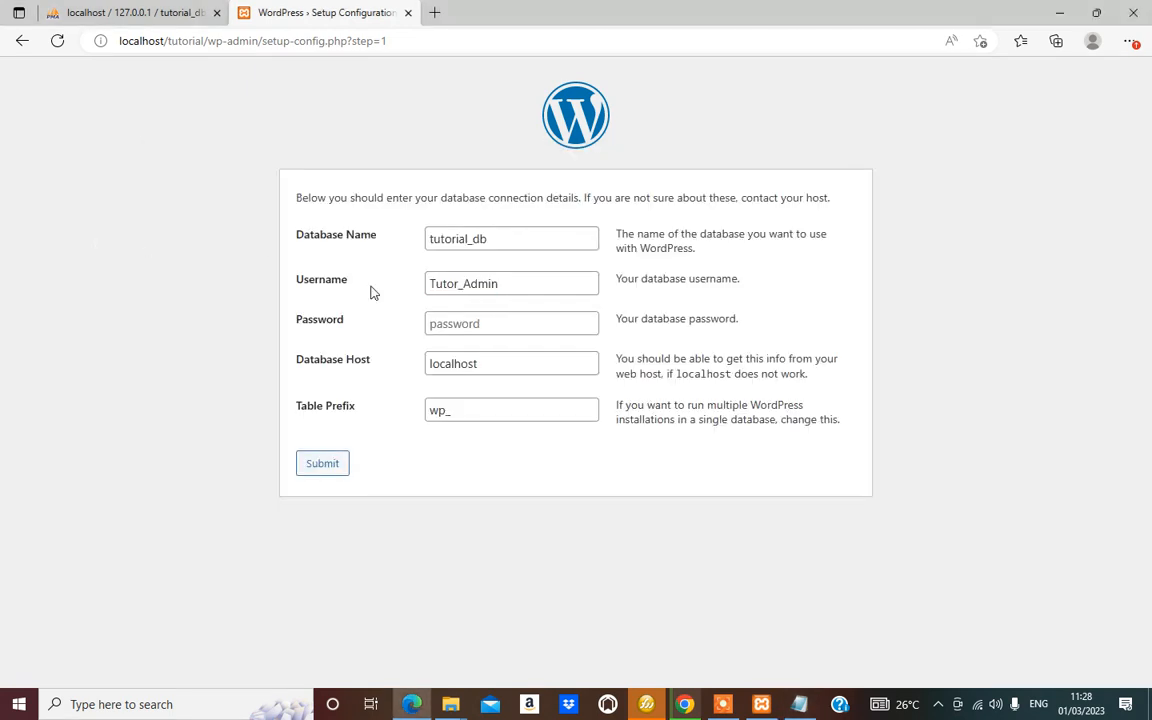
click(470, 324)
key(ctrl+v)
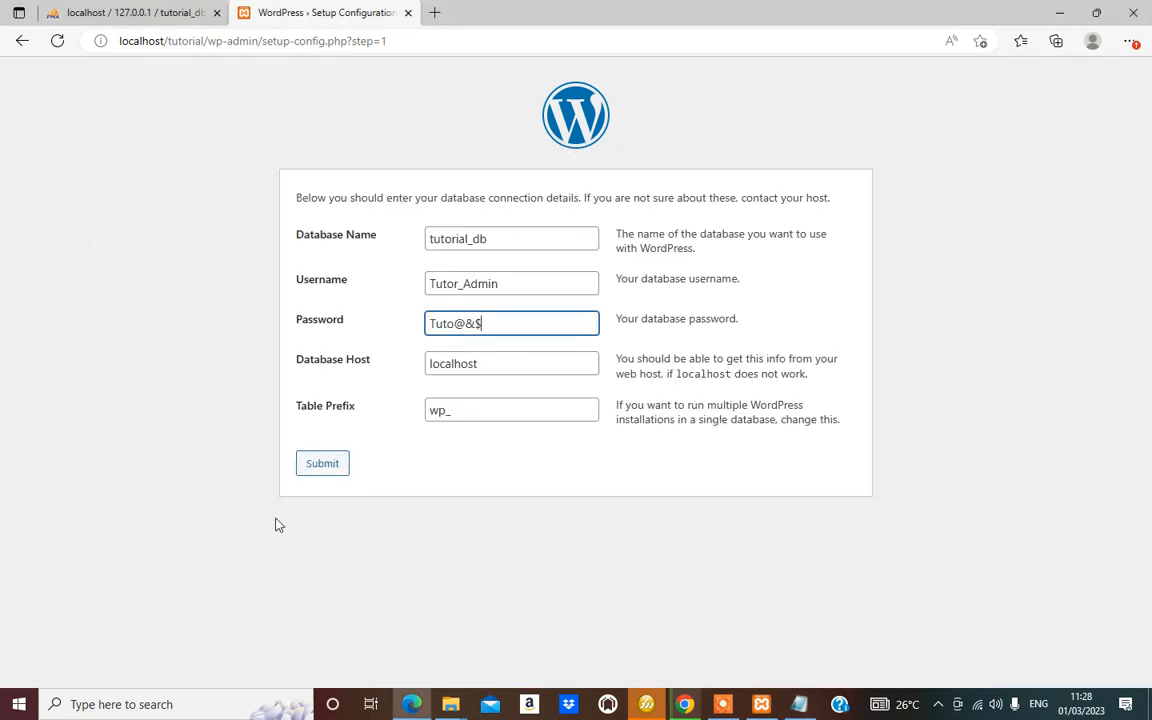
click(492, 363)
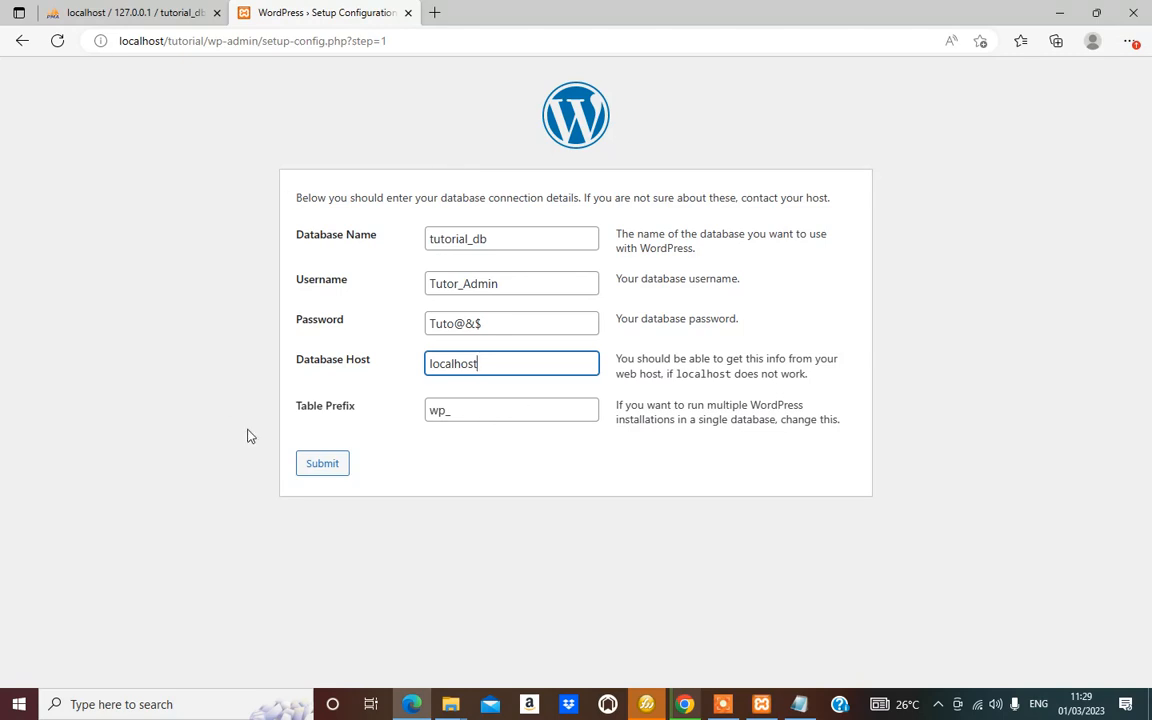
click(316, 465)
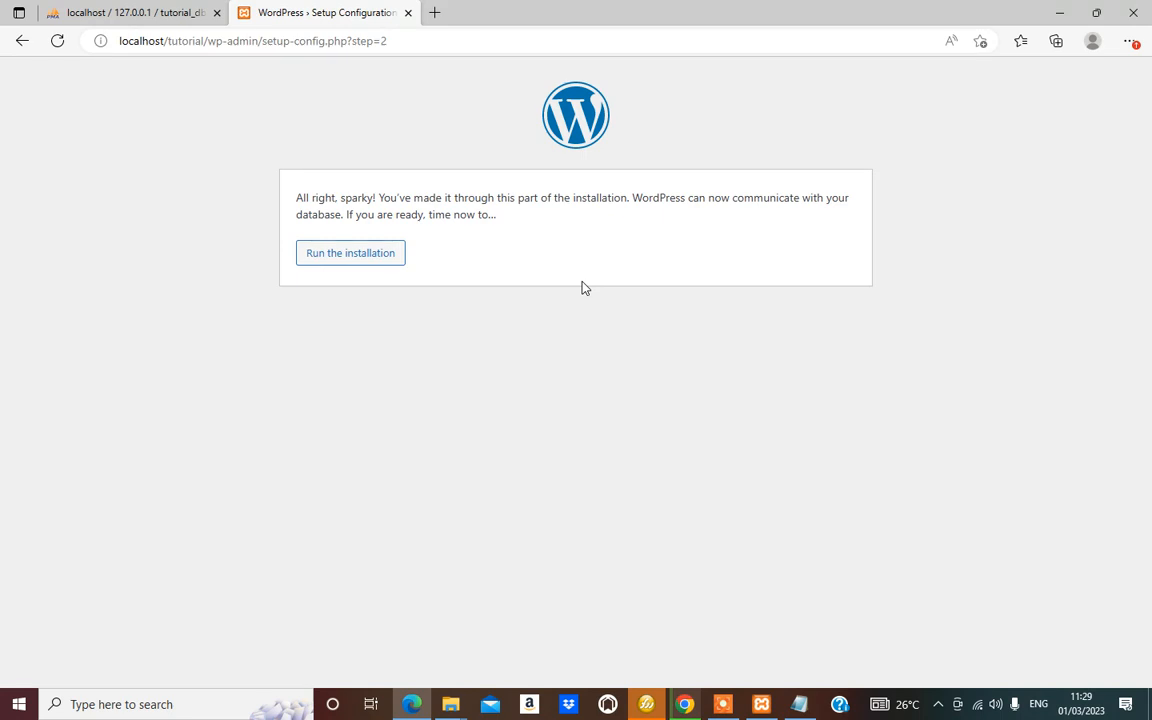
Start the WordPress installation and set the Site Title to 'ABX CYBER TECH'
click(352, 254)
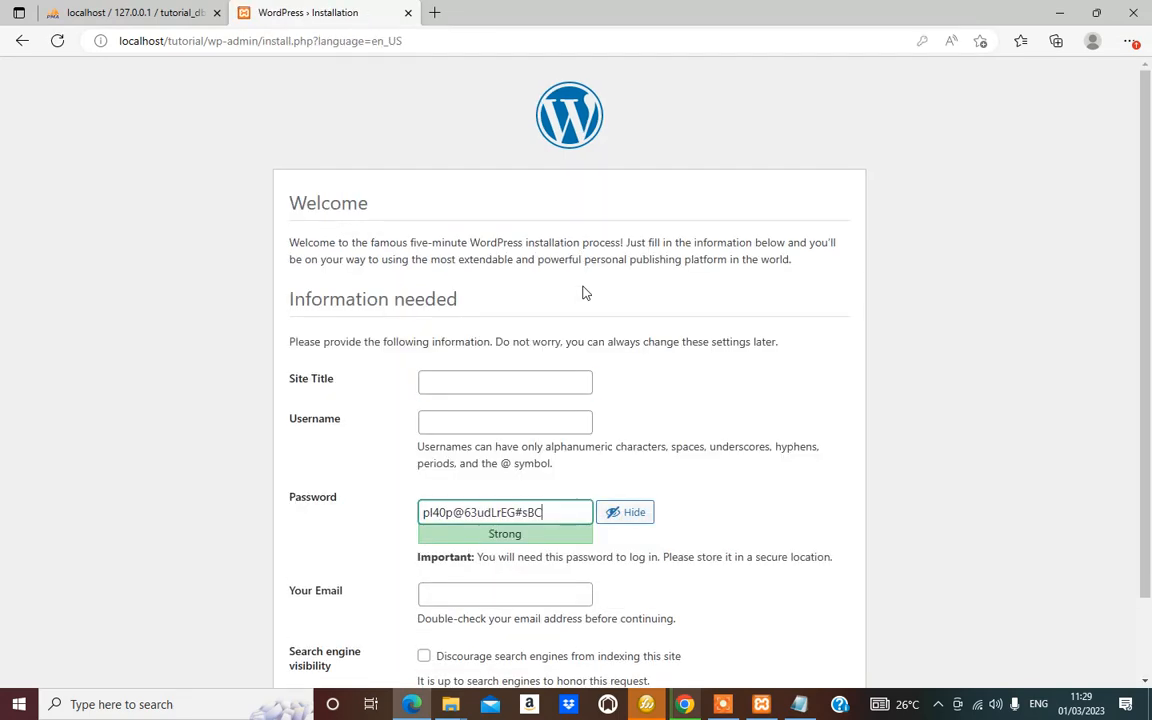
scroll(629, 288, down, 1)
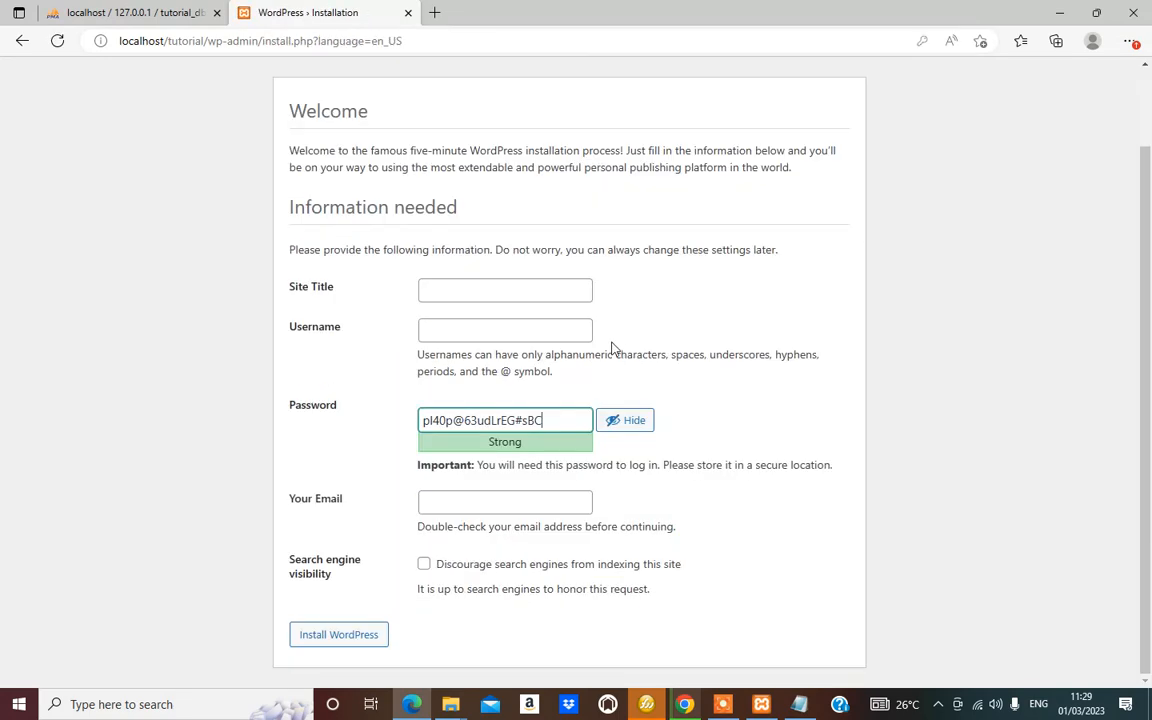
click(437, 289)
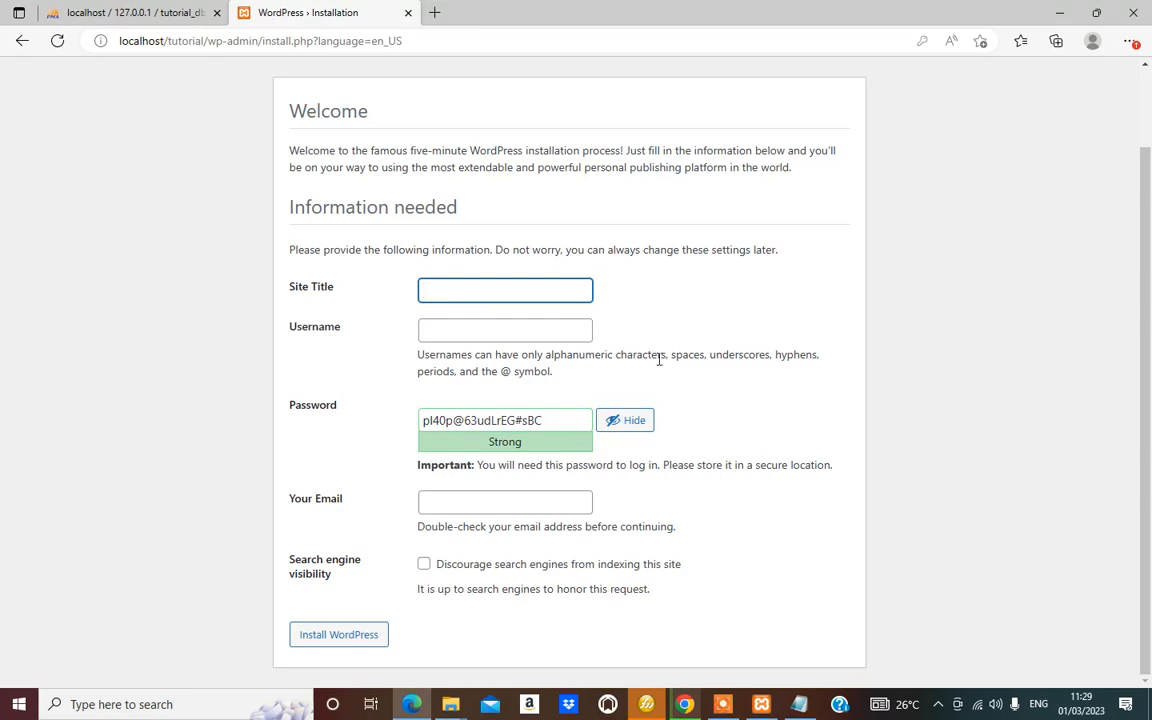
text(Website design)
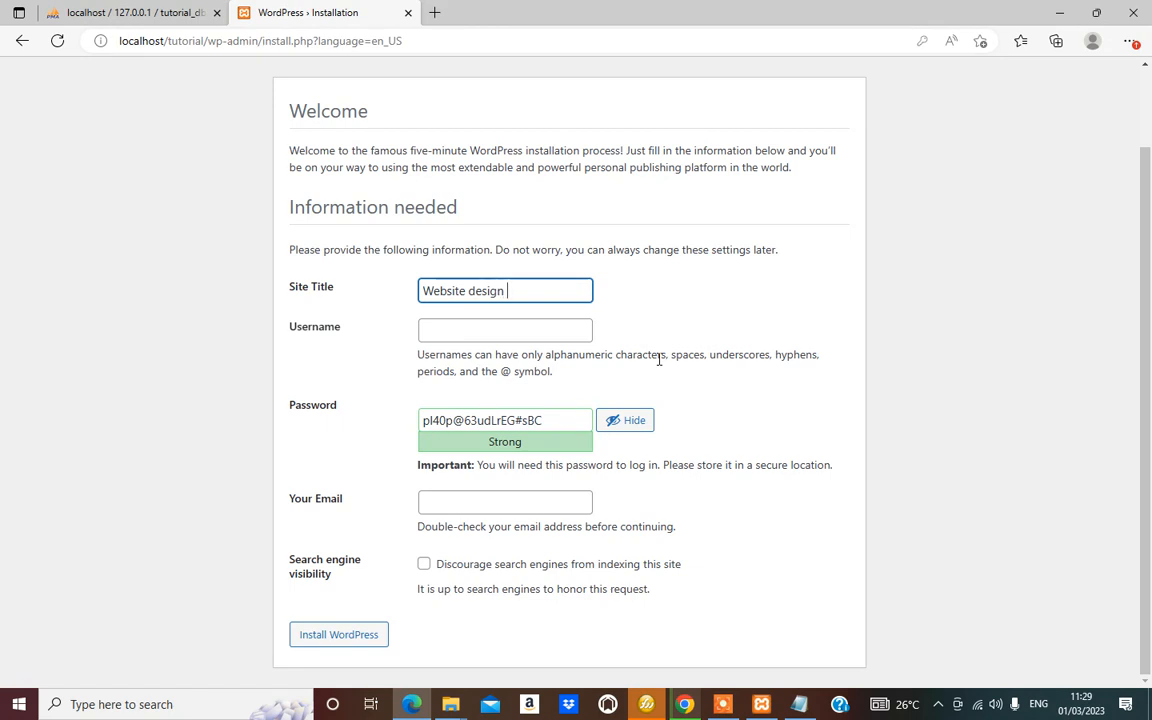
key(ctrl+BackSpace)
key(ctrl+BackSpace)
text(ABX CYE)
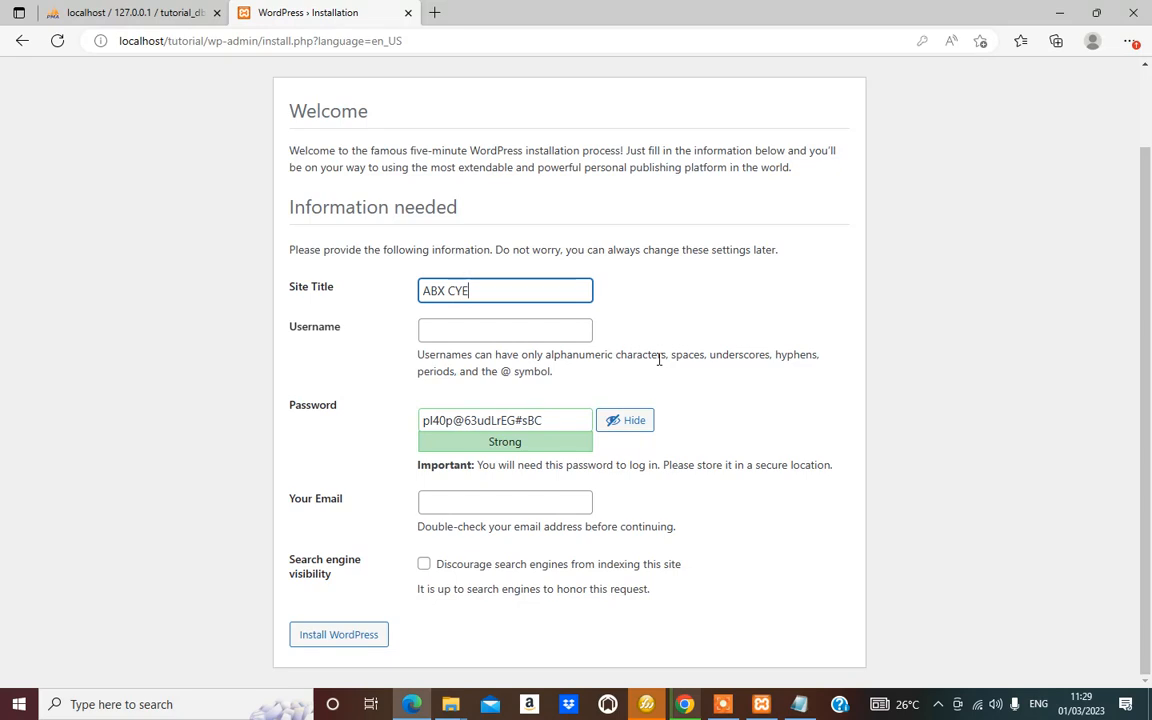
key(BackSpace)
text(BER TECH)
Enter the admin username and select it to copy into the notes
click(447, 319)
text(a)
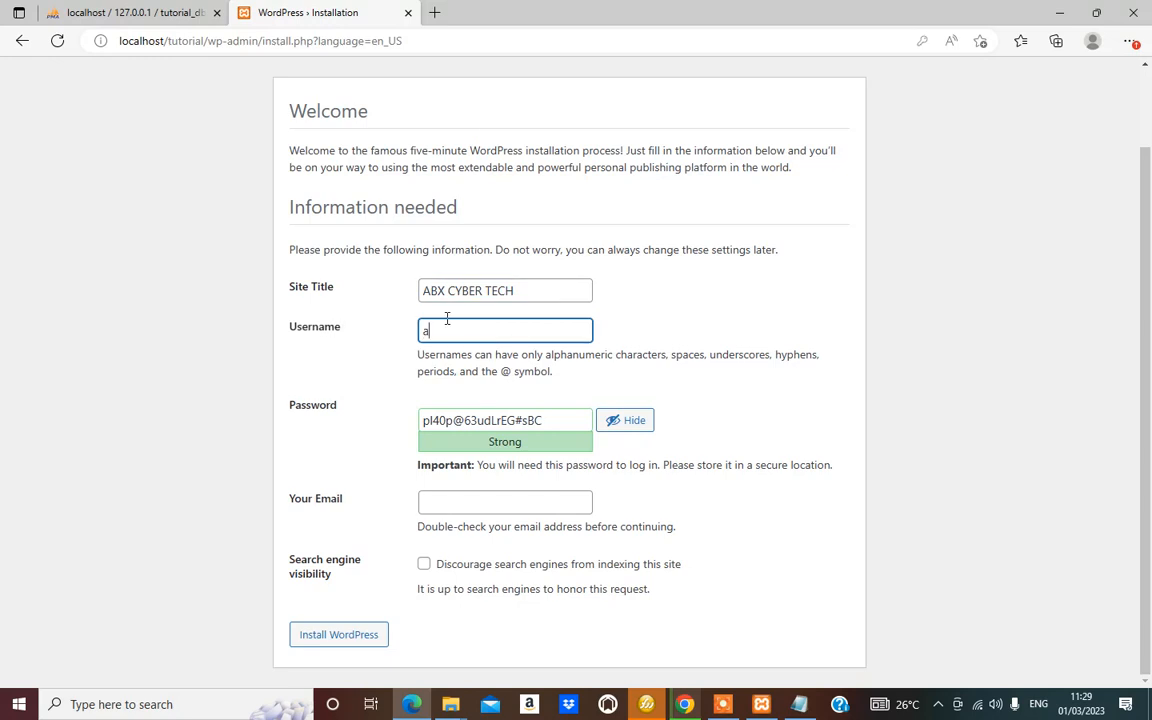
text(l)
key(BackSpace)
key(BackSpace)
text(Ammin)
drag(461, 332, 419, 342)
key(alt+Tab)
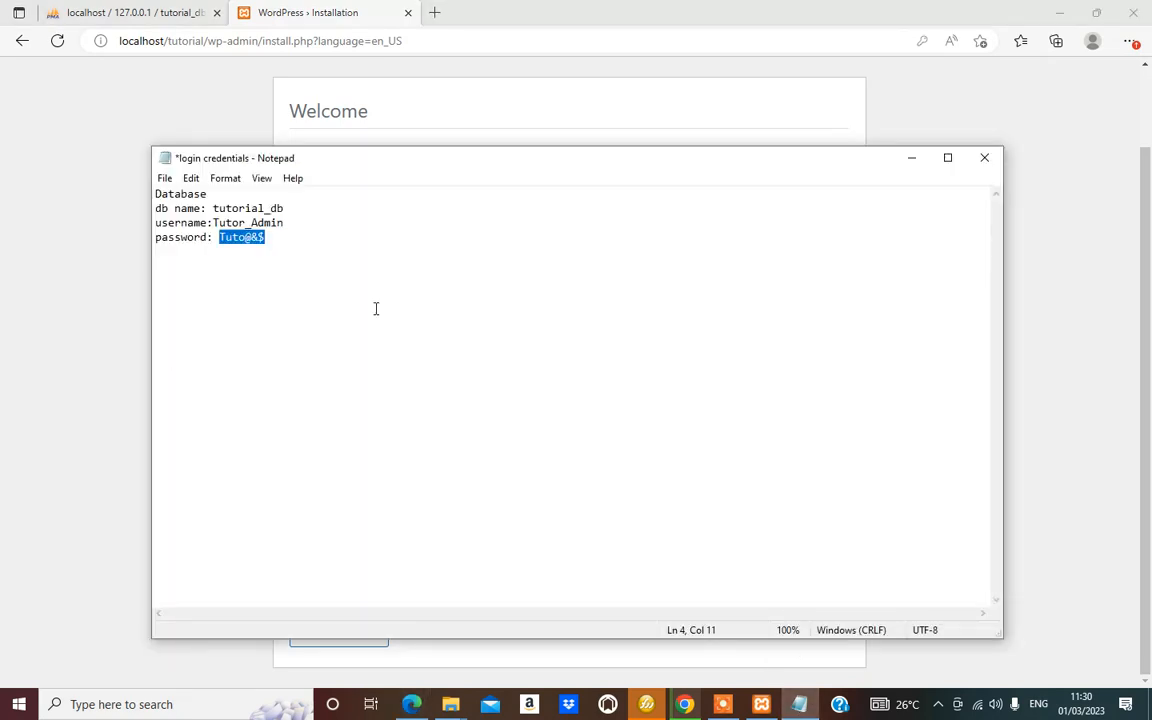
Add a 'WP:' section to the credentials note with username and password labels
click(289, 239)
key(Return)
key(Return)
key(Return)
text(WP)
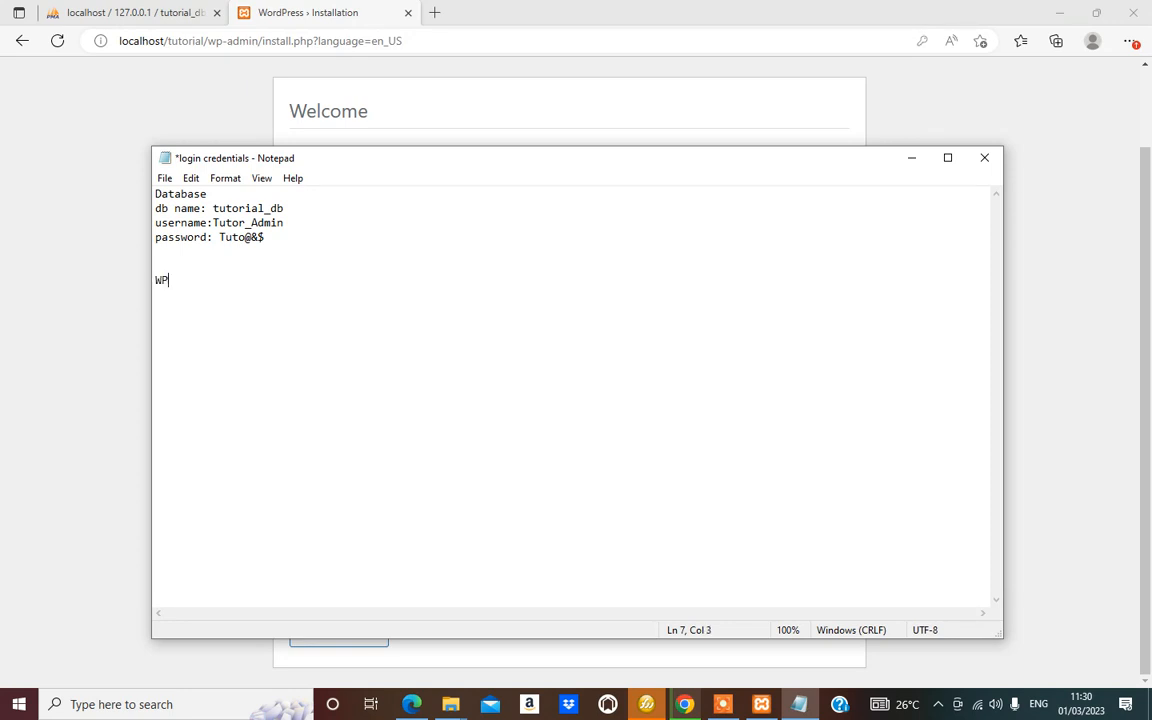
text(:)
key(Return)
text(username)
key(BackSpace)
text(: a)
text(dmi)
text(npa)
text(password:)
Copy the generated admin password from the install form into the note after the password label
click(49, 141)
drag(427, 441, 422, 423)
key(ctrl+c)
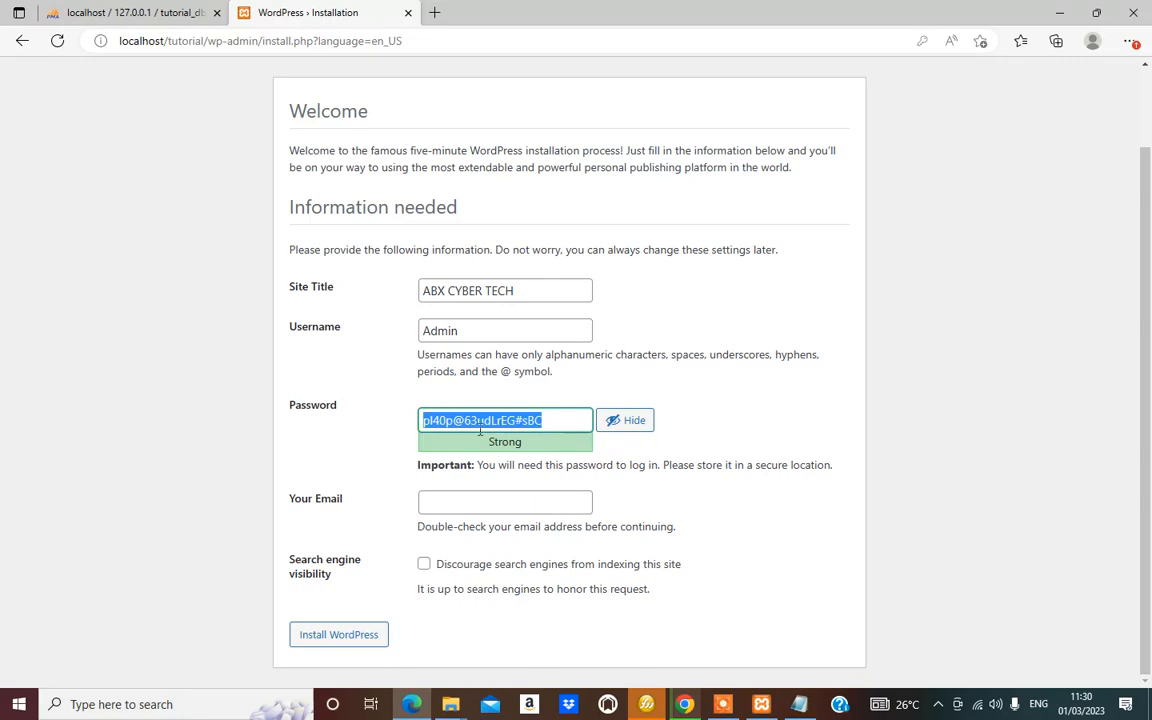
click(800, 705)
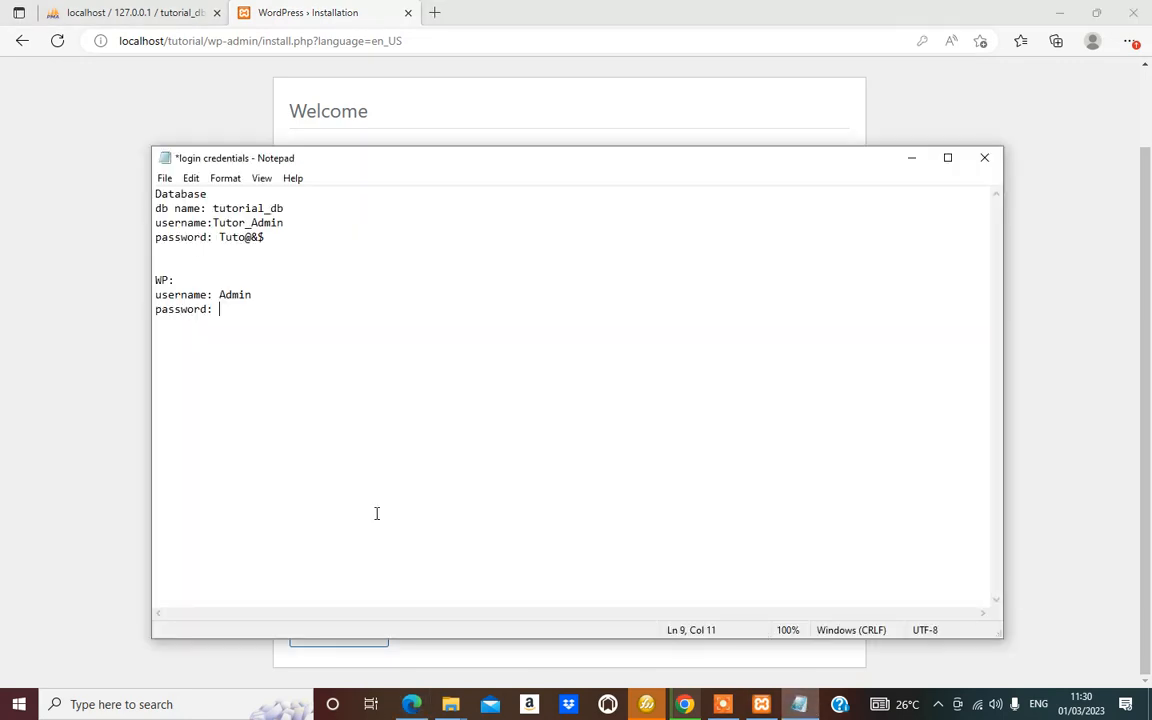
key(ctrl+v)
click(103, 403)
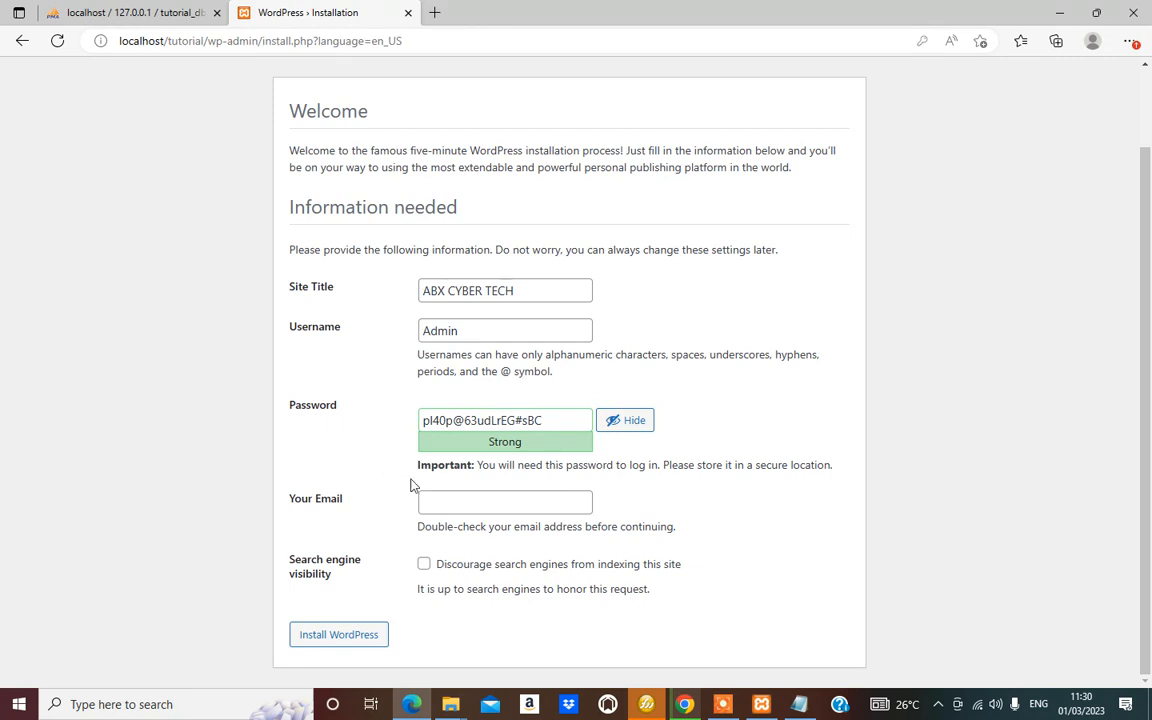
Enter the admin e-mail address in Your Email and run Install WordPress
click(442, 503)
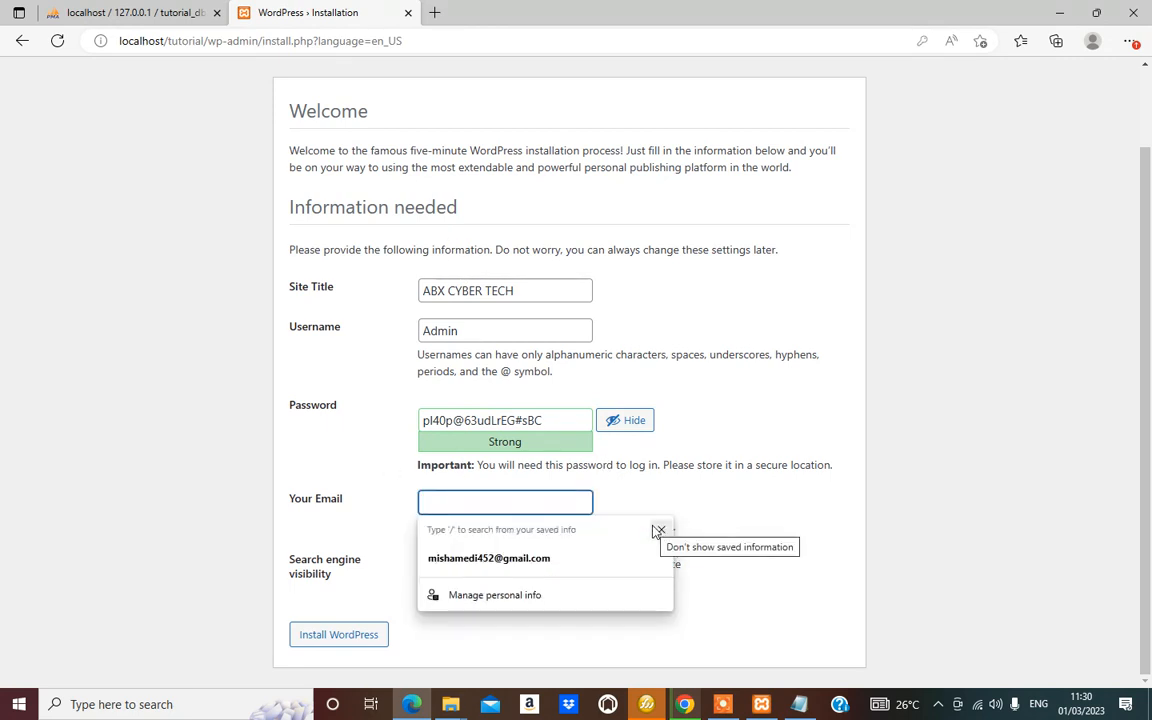
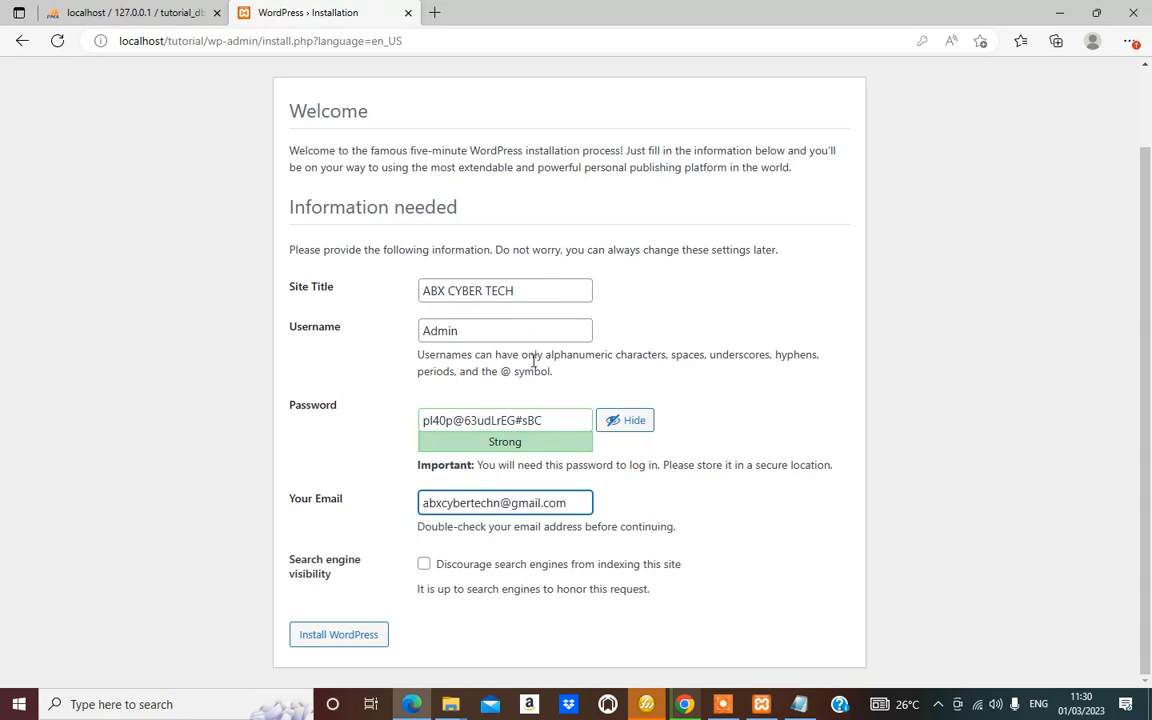
click(332, 638)
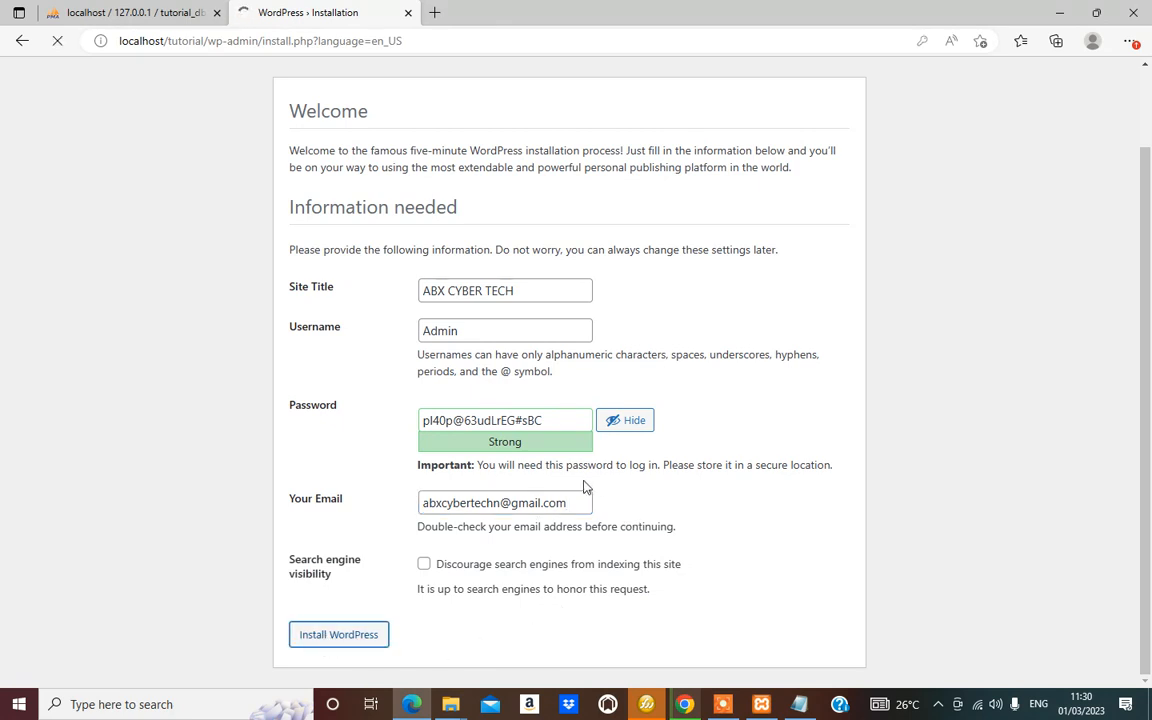
Record the admin e-mail address on a new email line in the credentials note
drag(570, 501, 410, 508)
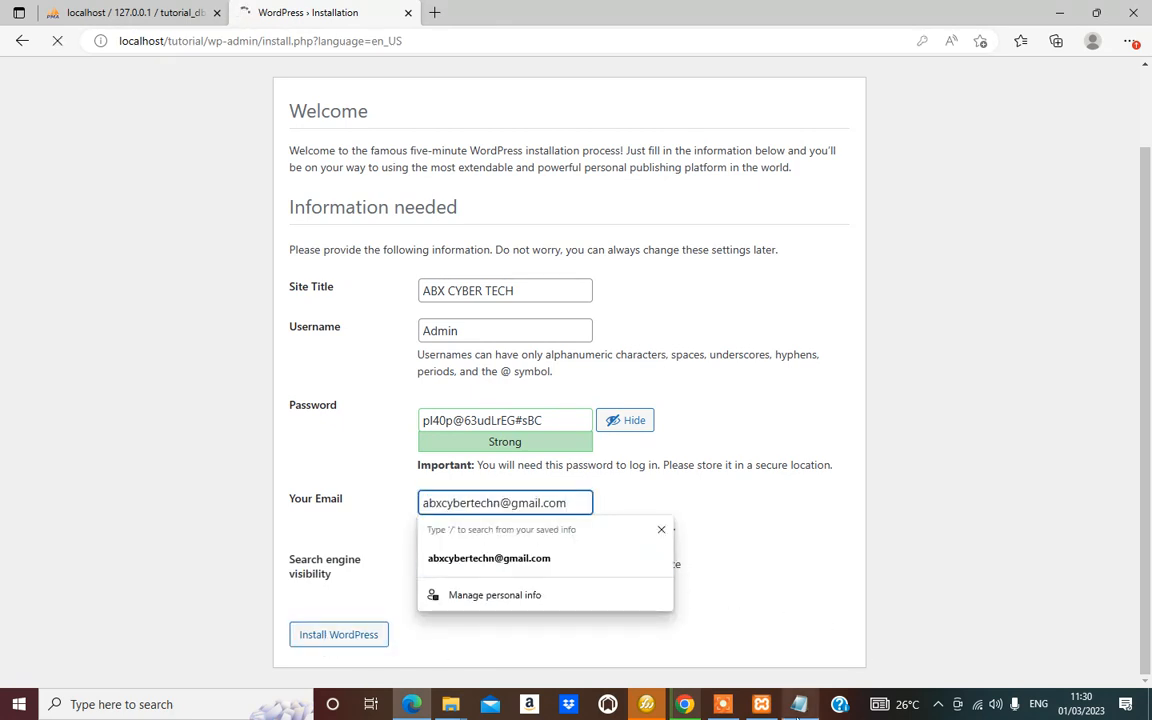
click(799, 705)
key(Return)
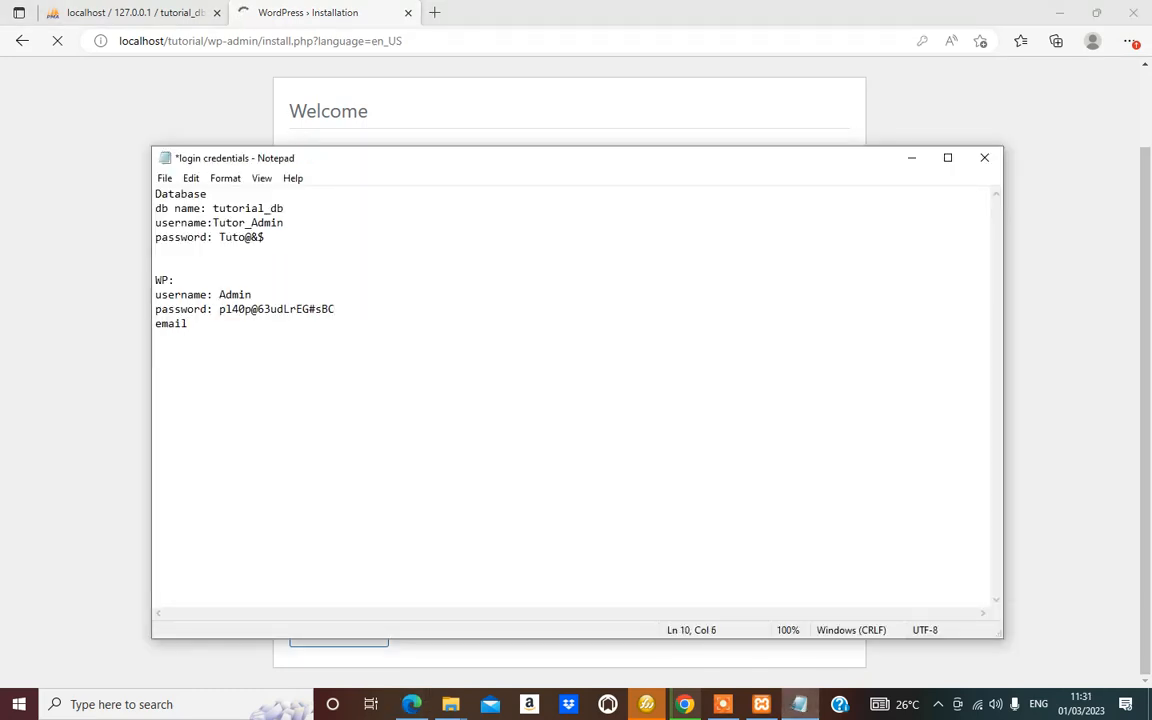
key(BackSpace)
key(BackSpace)
key(ctrl+v)
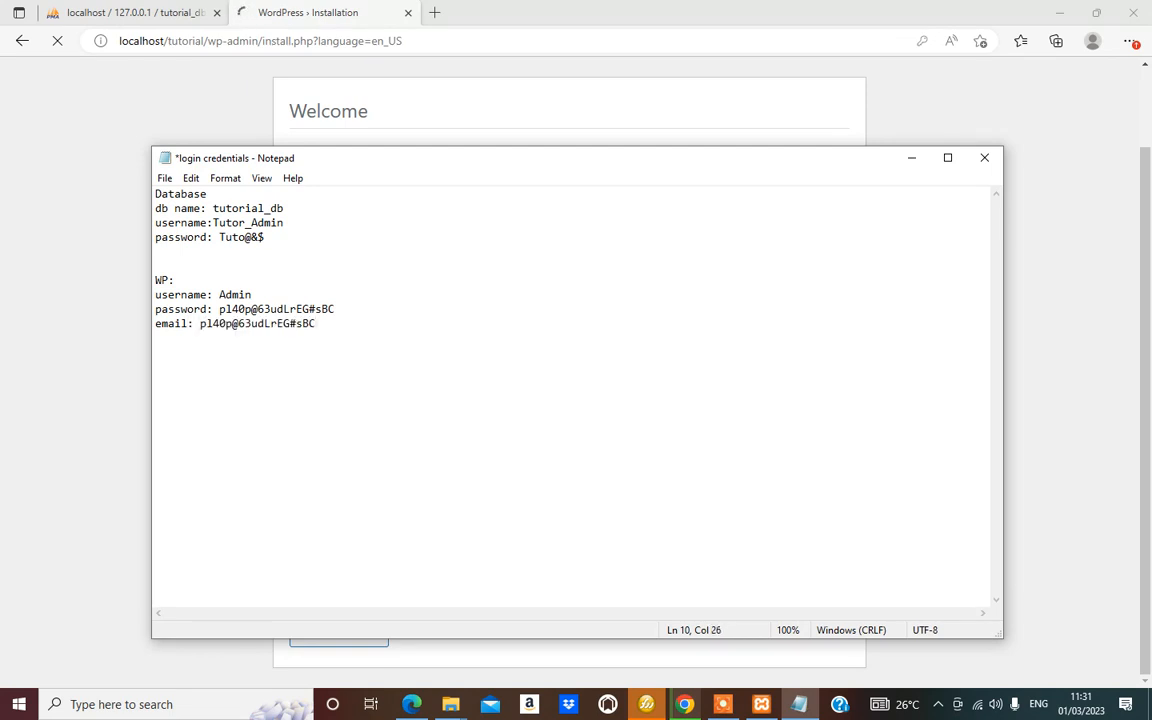
double_click(241, 322)
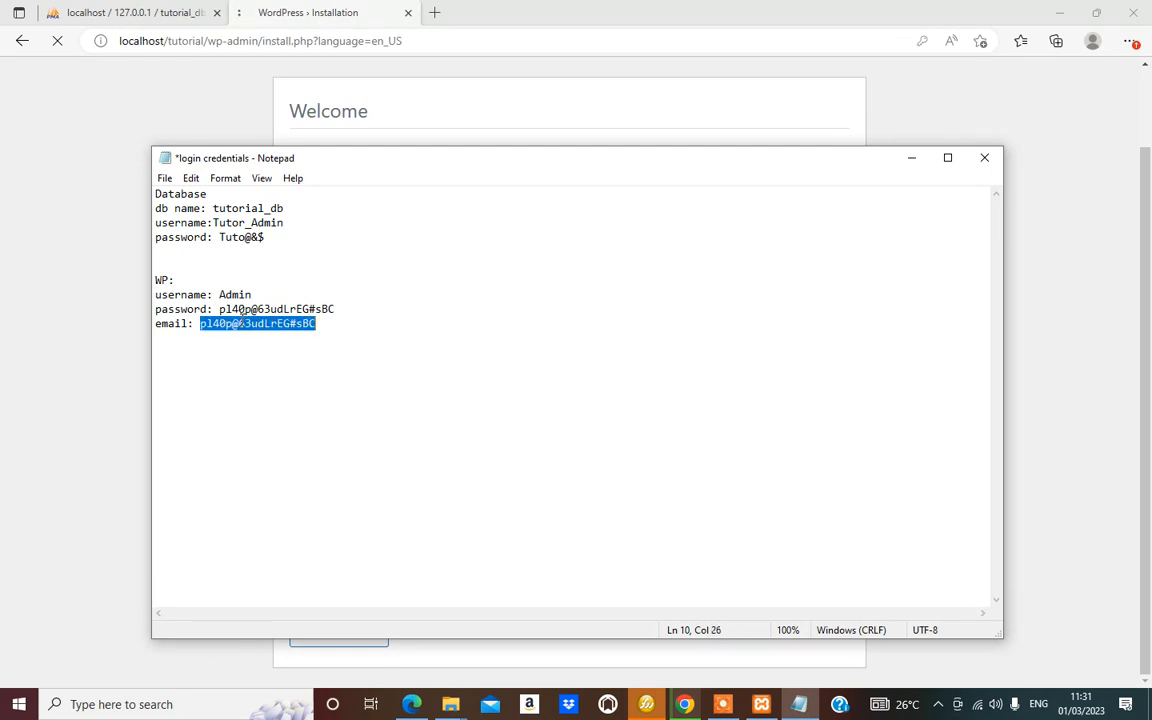
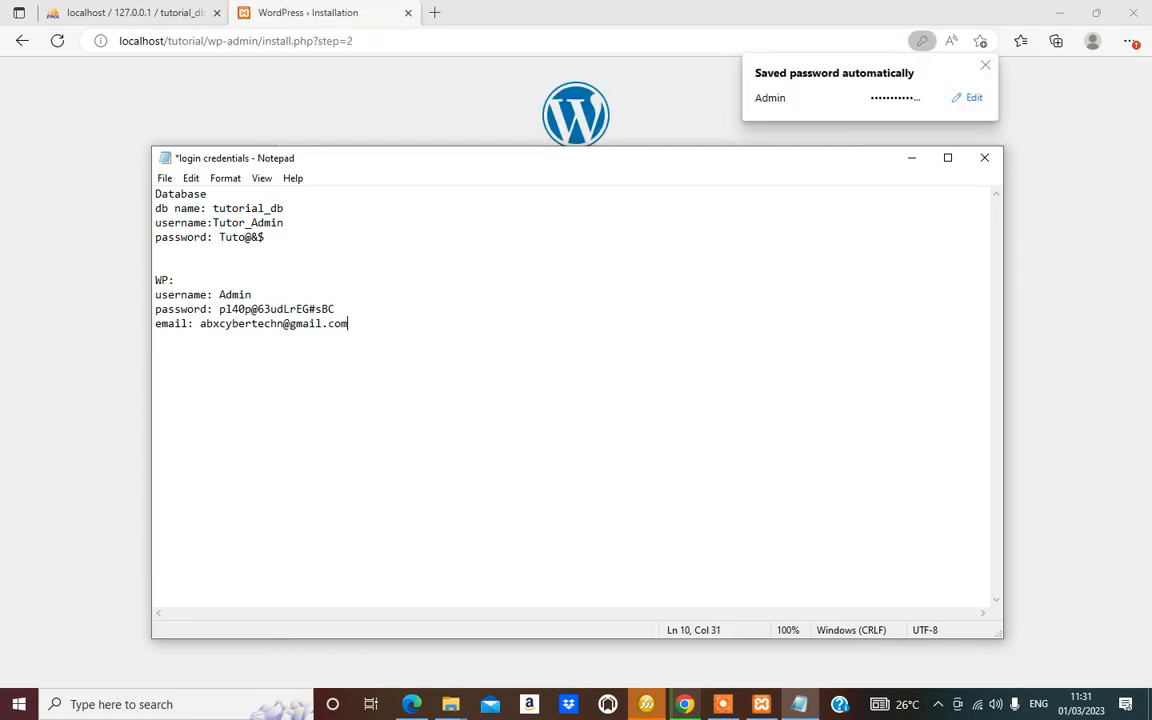
Log in to the ABX CYBER TECH site as Admin with the saved password to reach the Dashboard
key(alt+Tab)
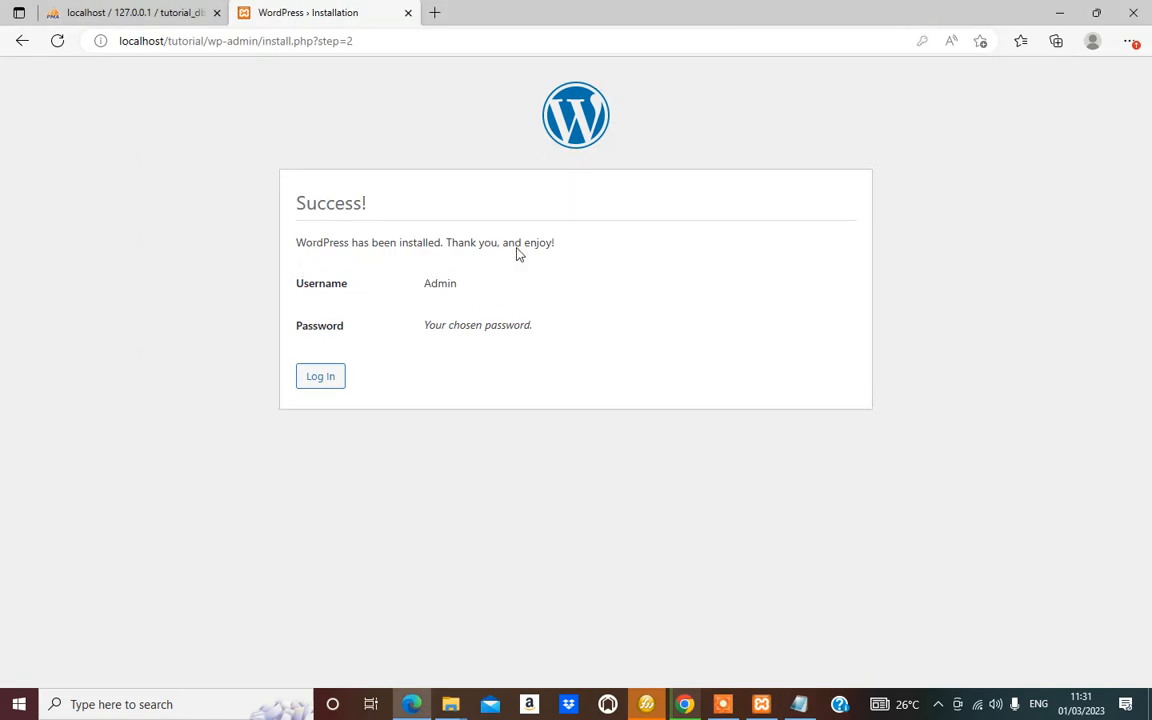
click(326, 386)
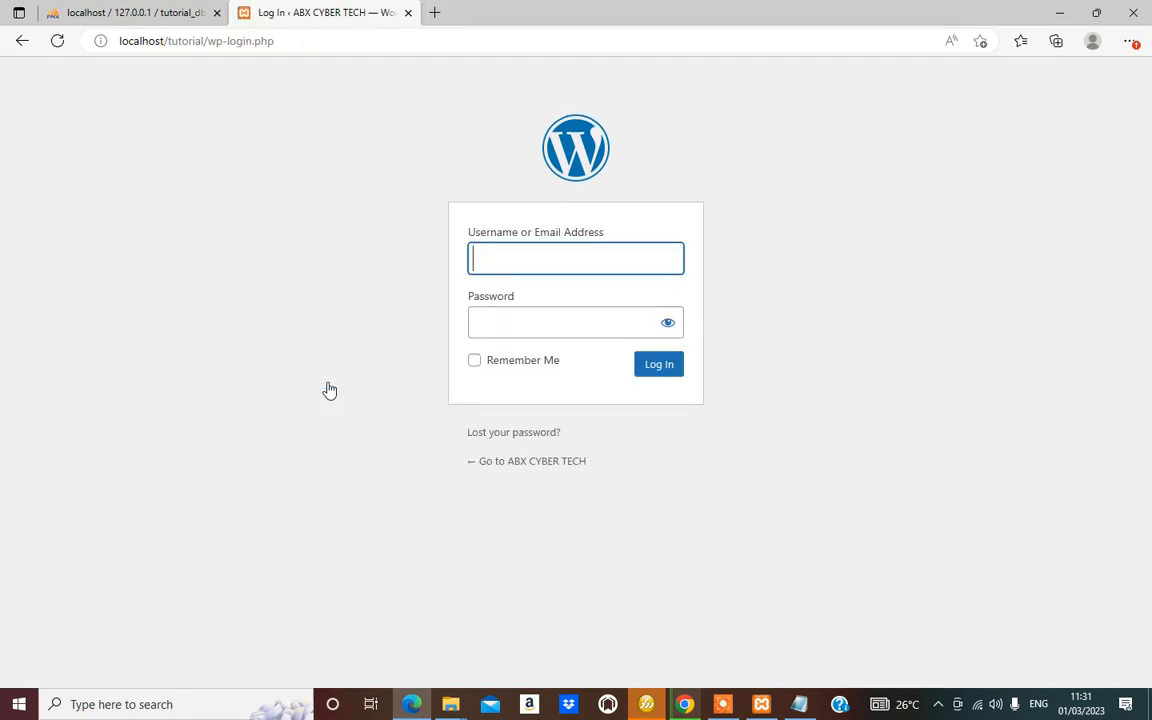
click(667, 331)
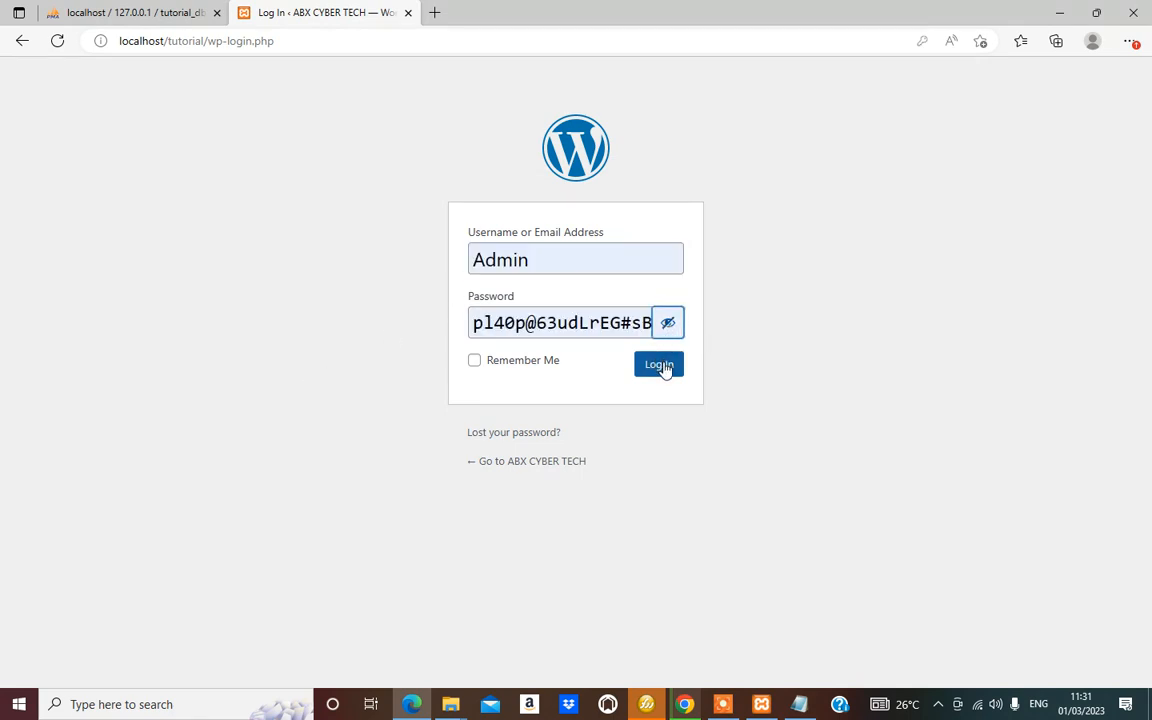
click(658, 364)
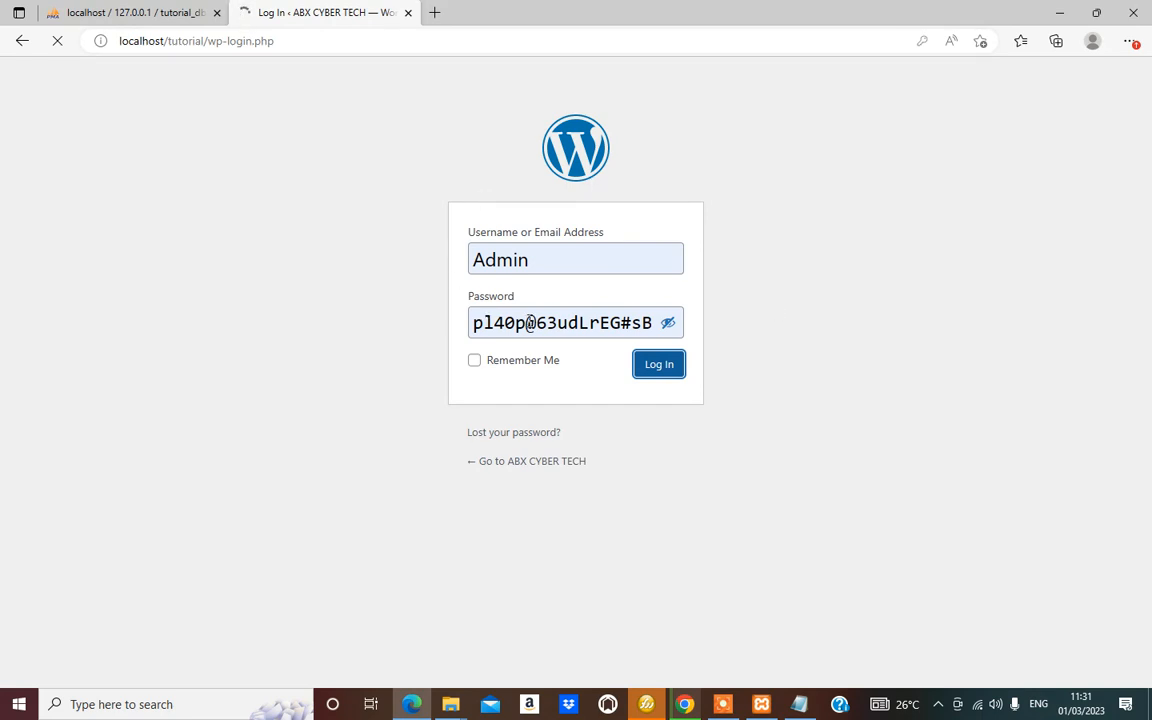
click(574, 252)
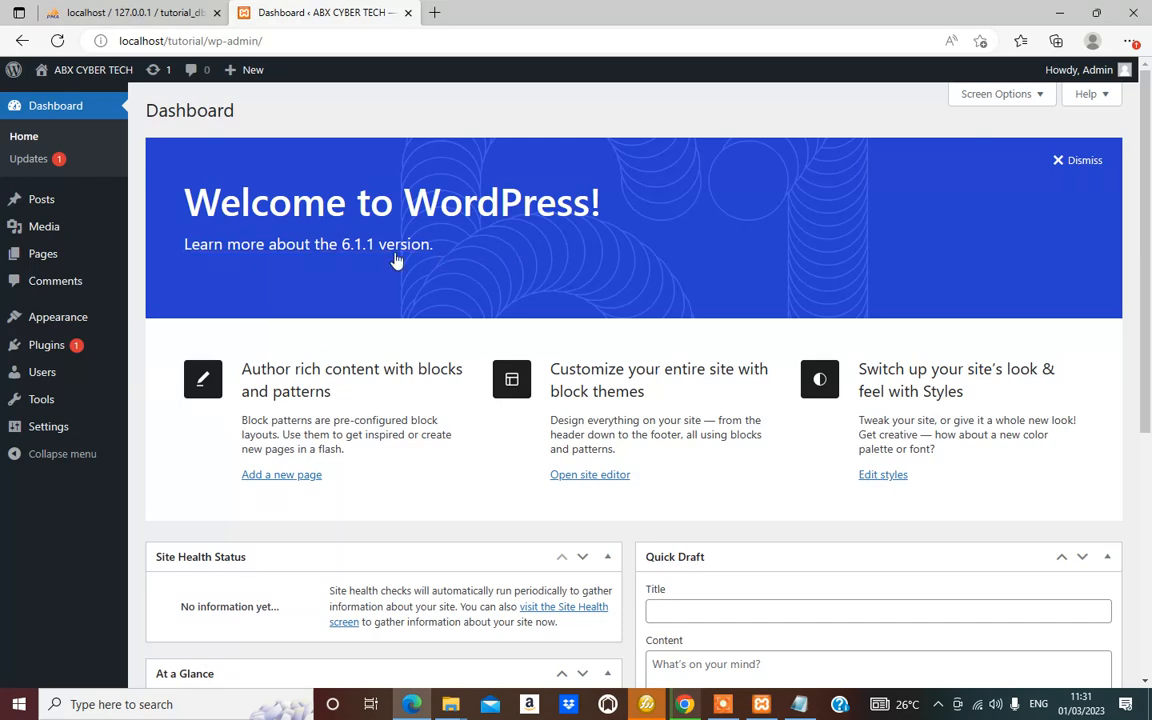
mouse_move(44, 227)
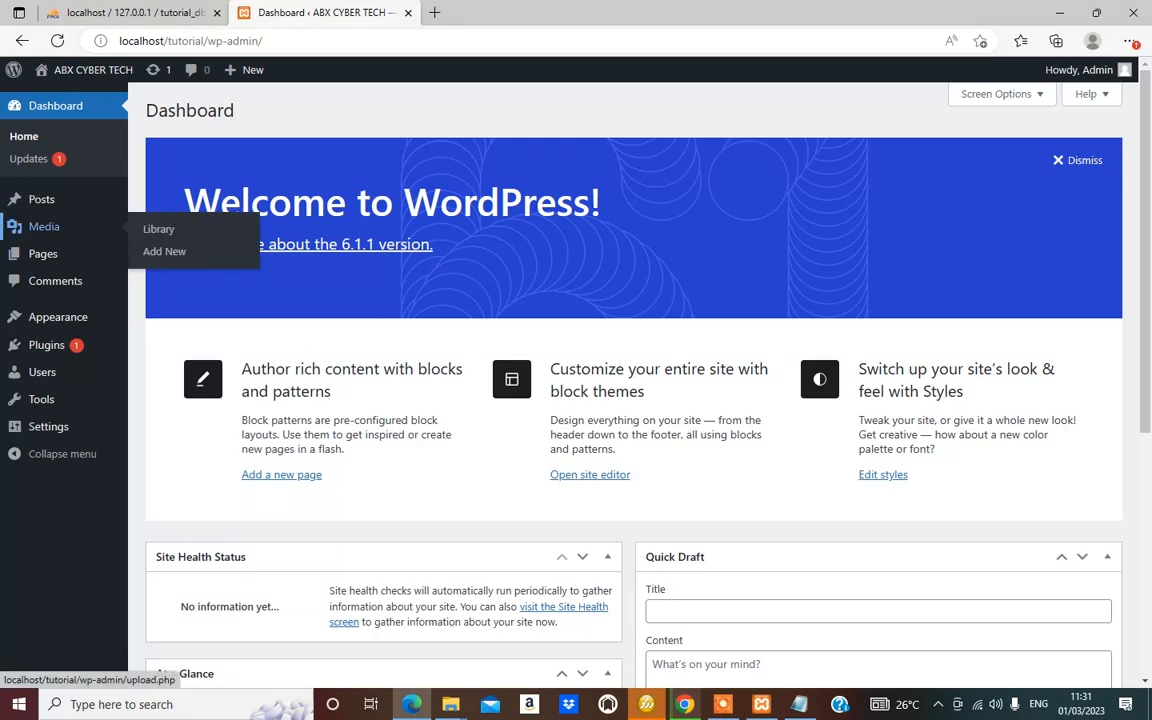
scroll(350, 386, down, 5)
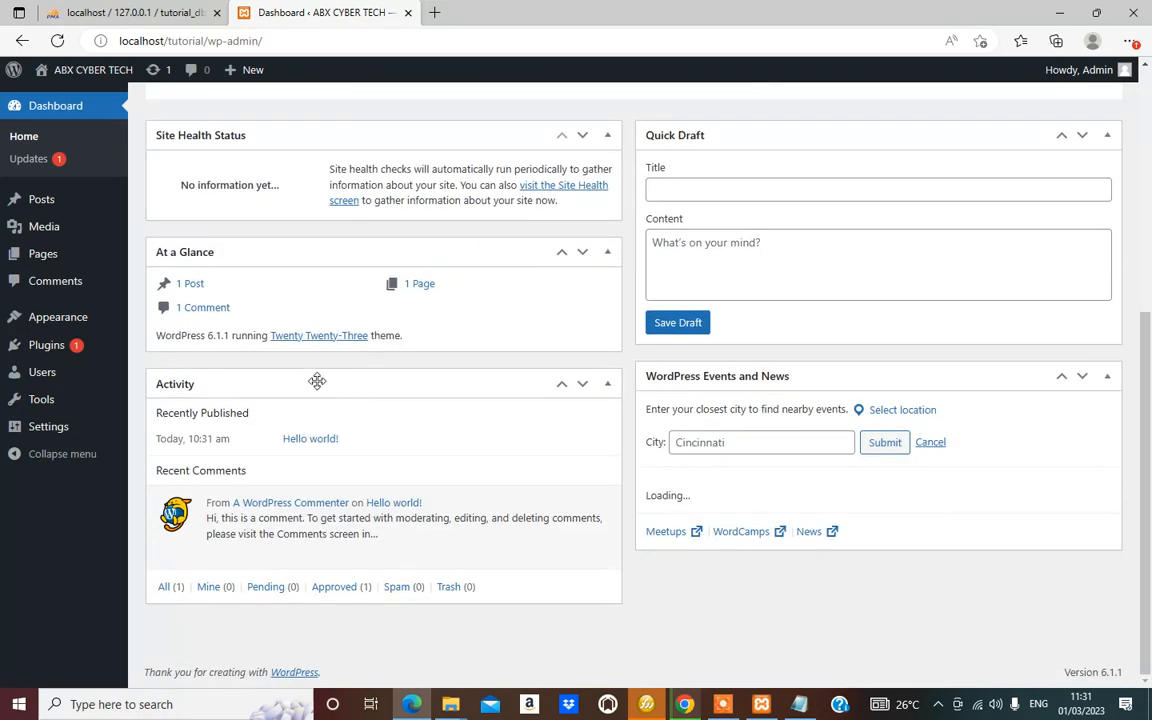
scroll(365, 404, up, 5)
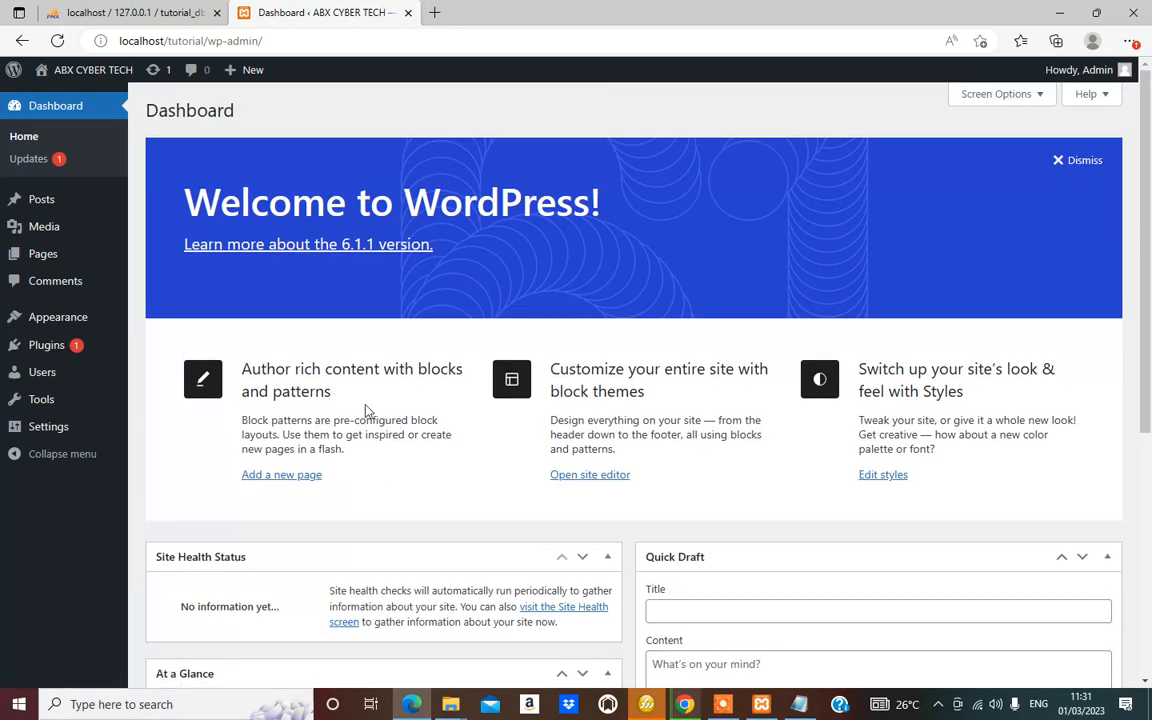
scroll(64, 255, down, 5)
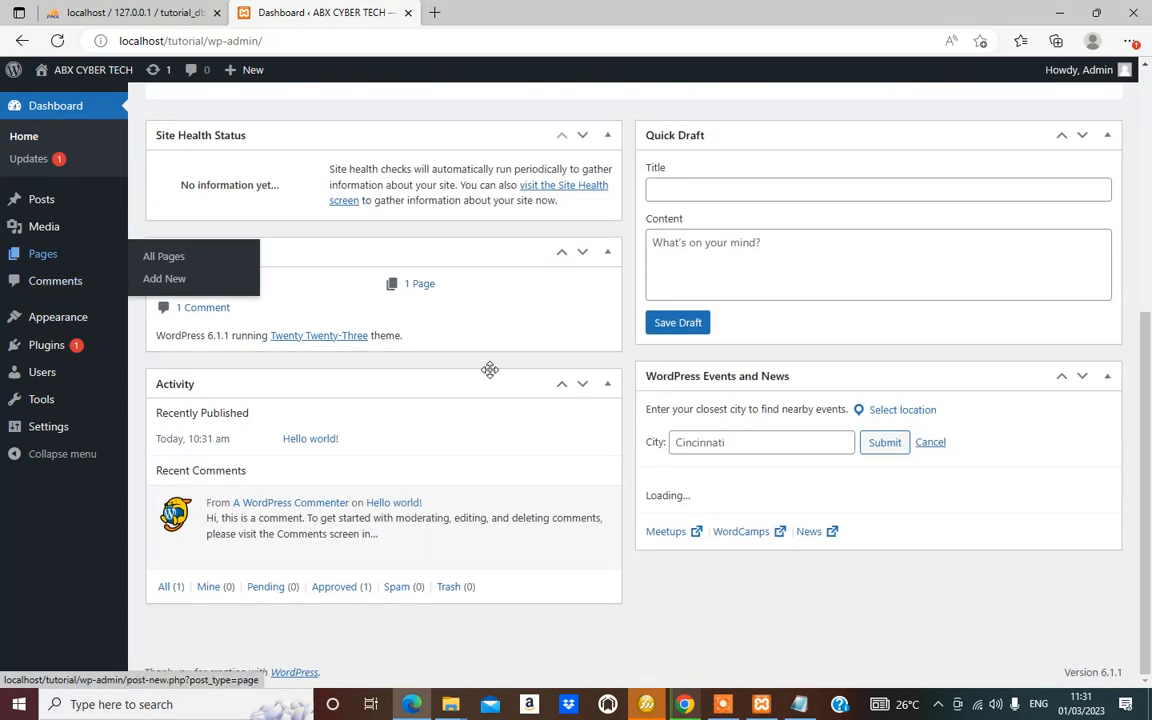
scroll(820, 592, up, 4)
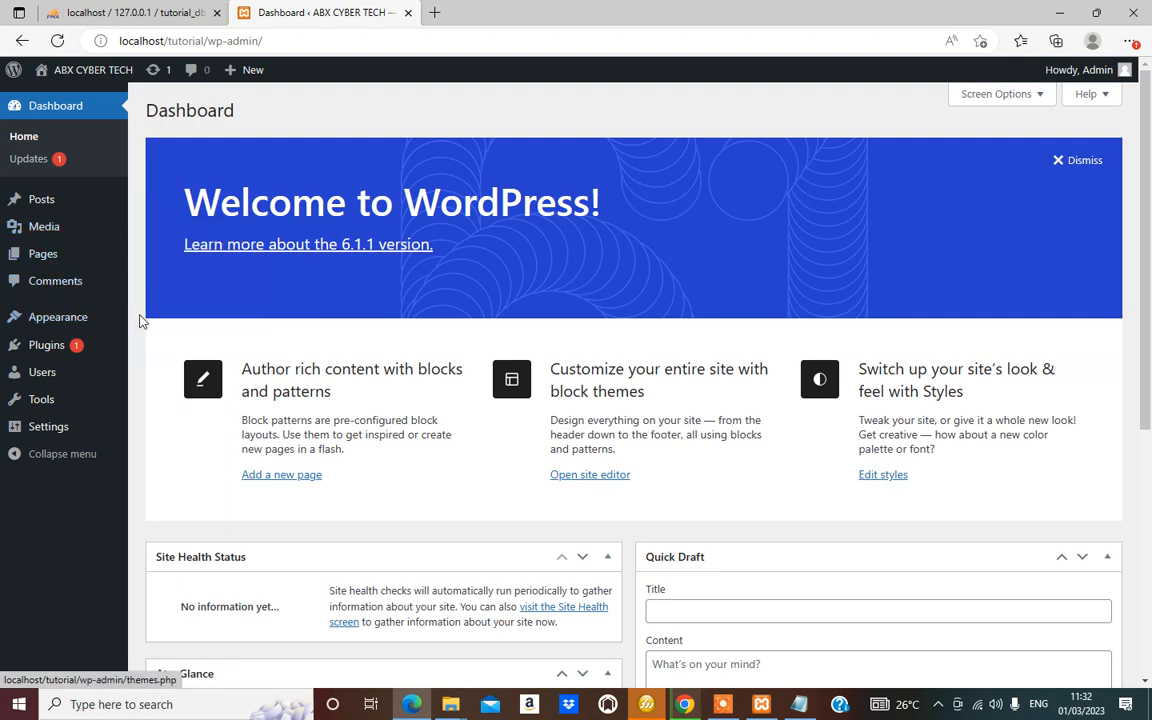
mouse_move(77, 399)
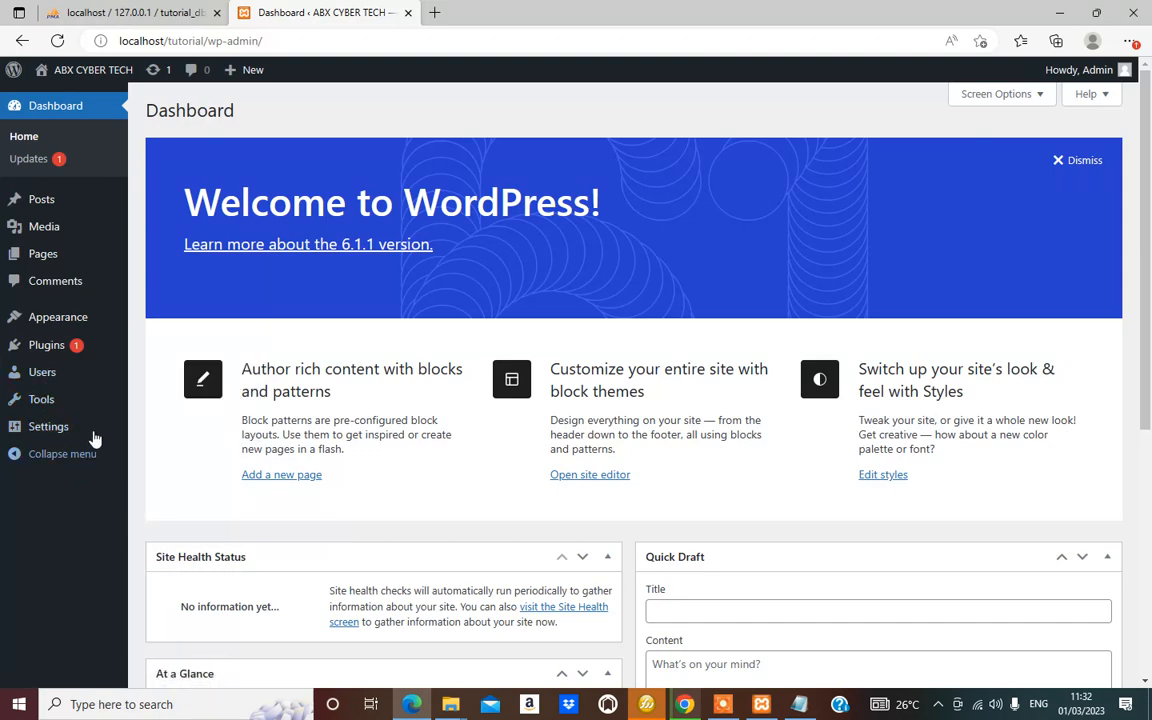
scroll(715, 404, down, 5)
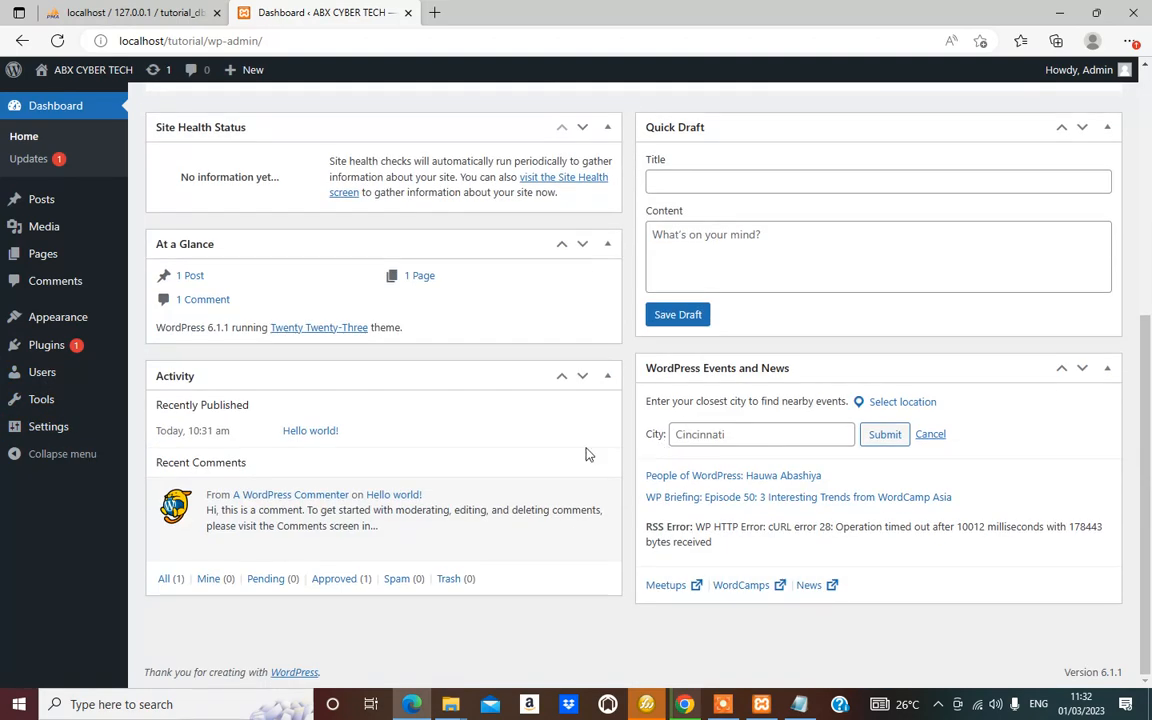
scroll(285, 406, up, 5)
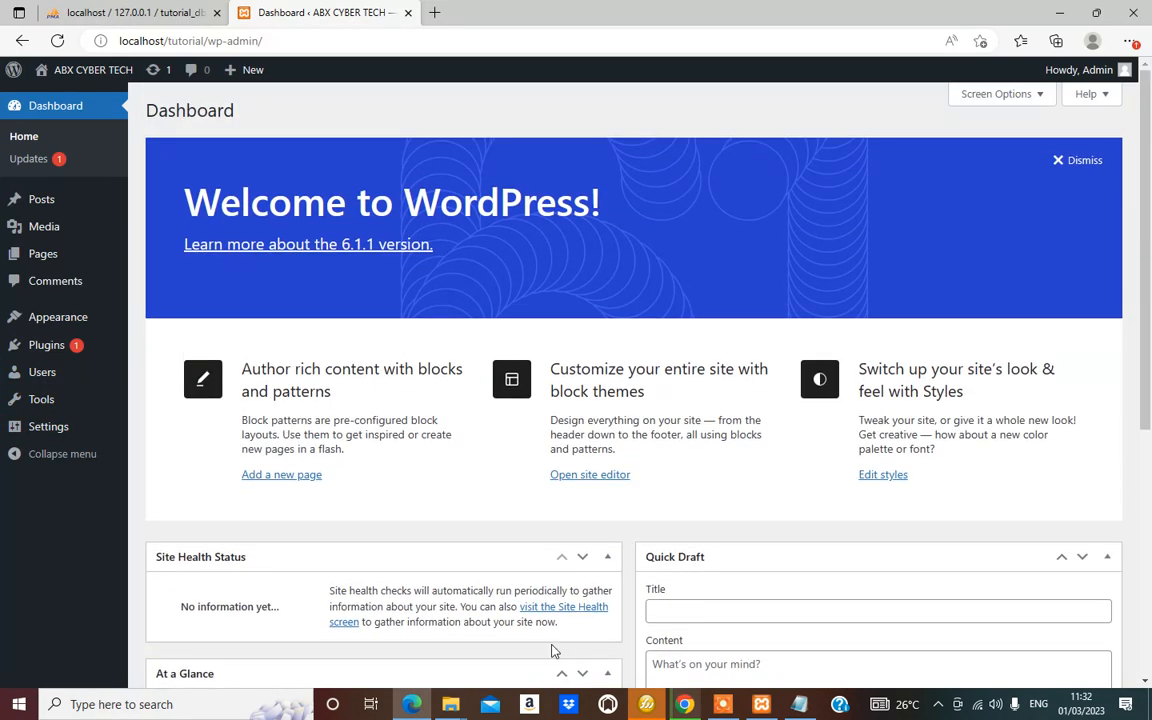
scroll(697, 548, down, 5)
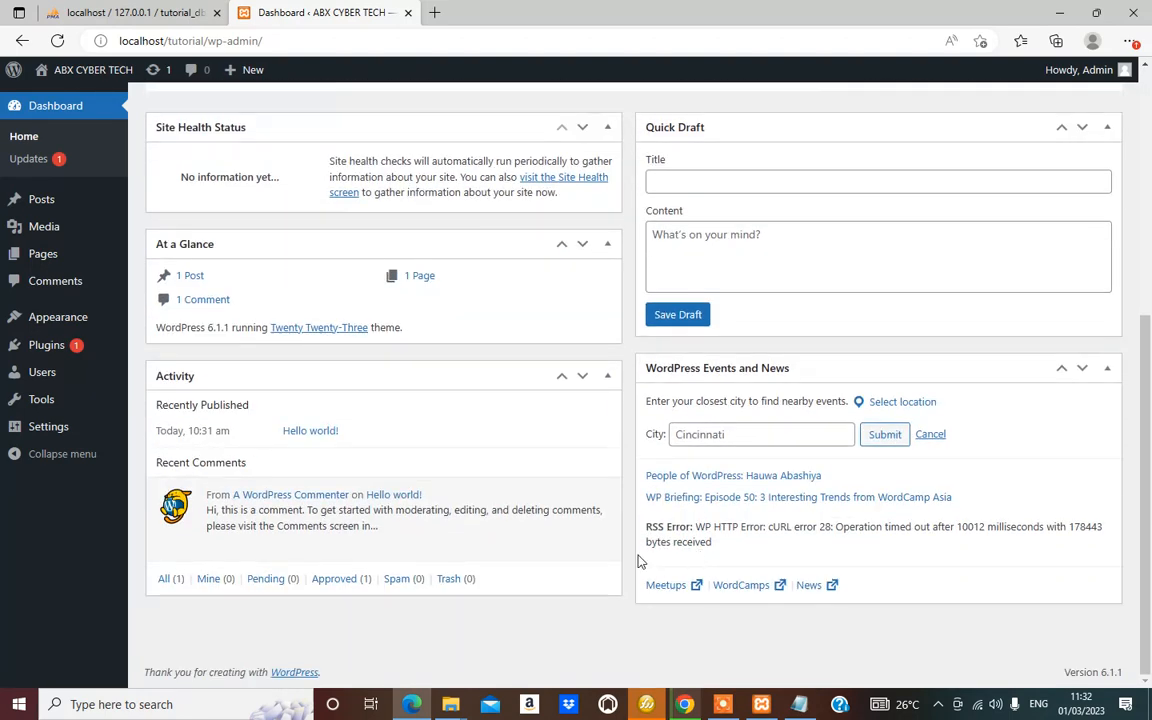
scroll(489, 530, up, 5)
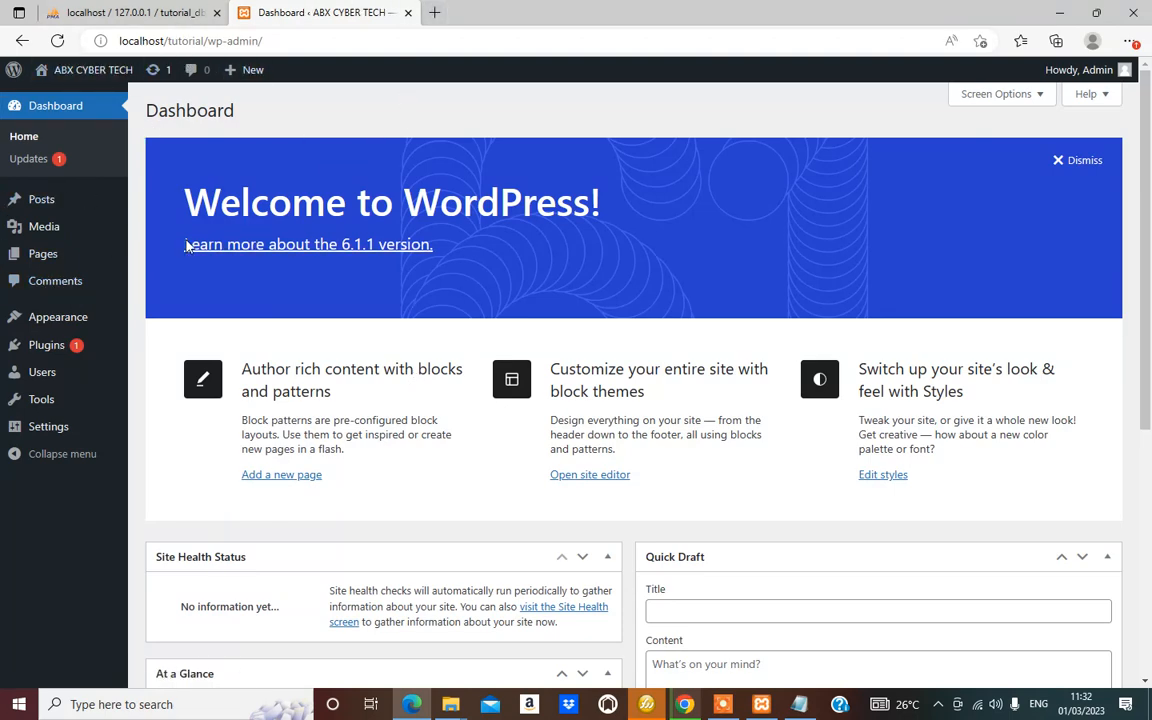
scroll(643, 441, down, 3)
scroll(643, 441, down, 2)
scroll(833, 507, up, 5)
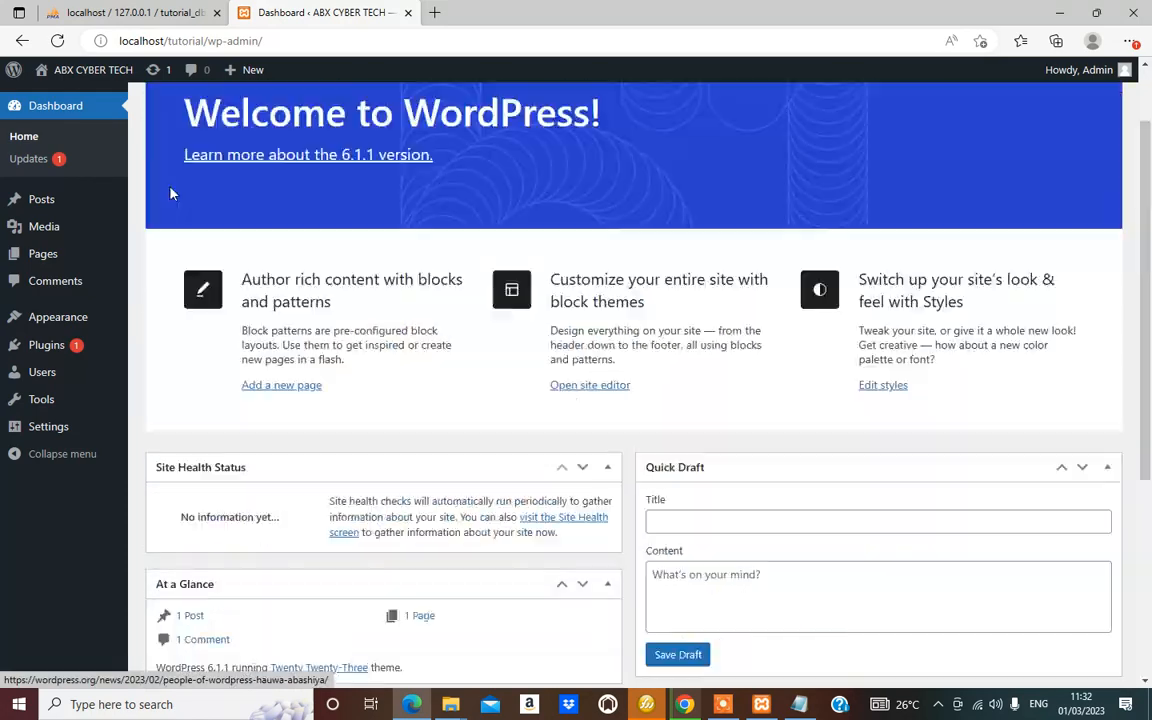